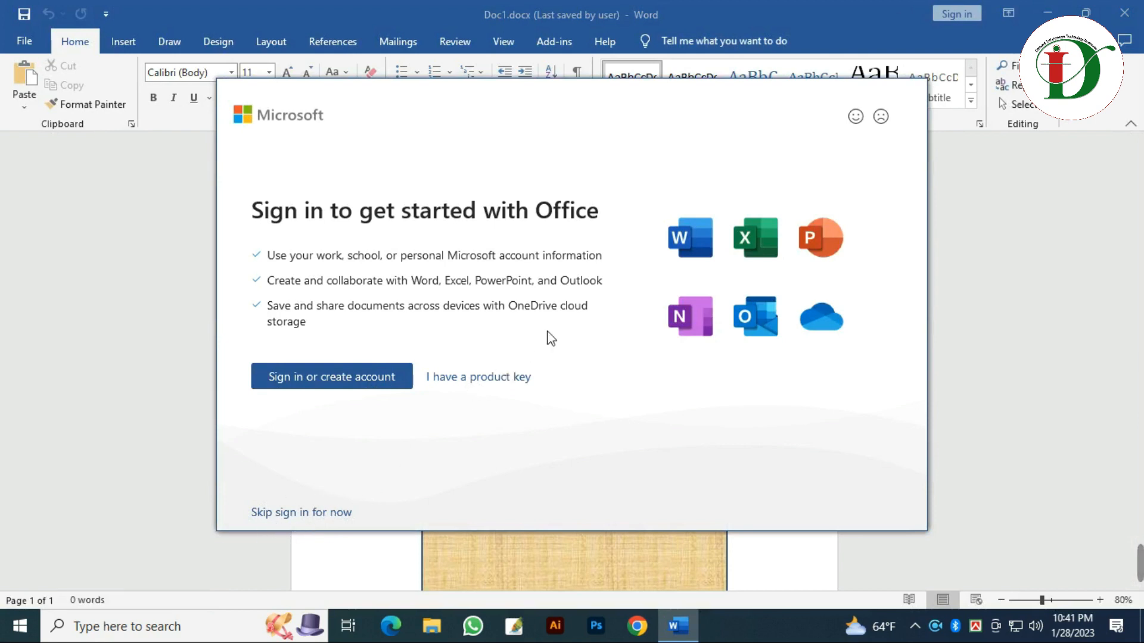
Step: Skip the Office sign-in prompt and dismiss the product activation notice above the document
{"action": "left_click", "coordinate": [337, 517]}
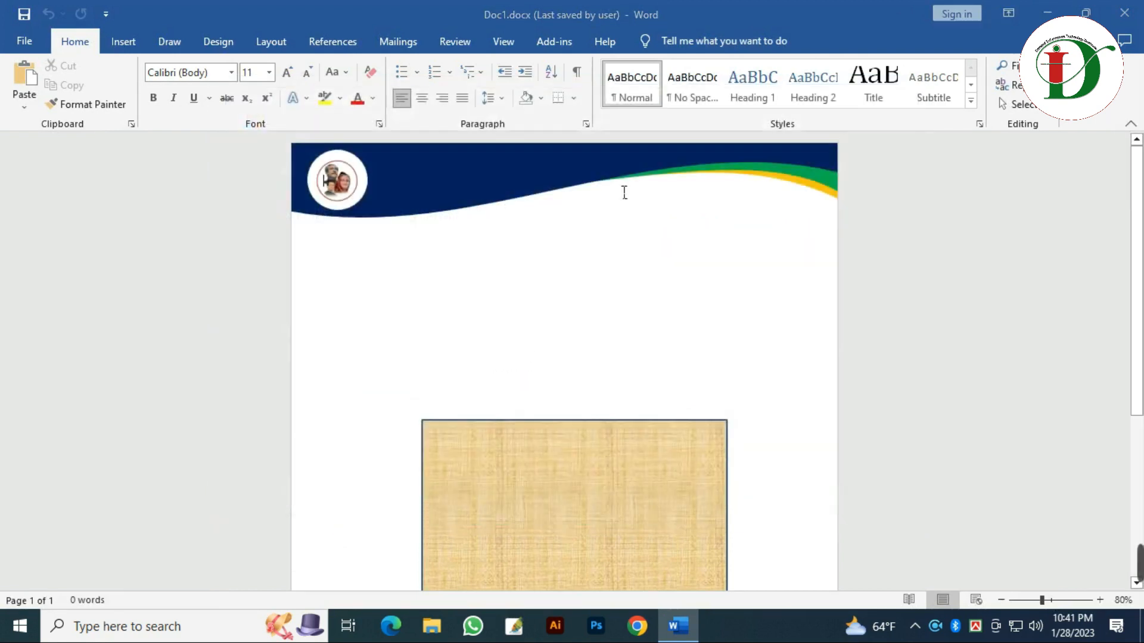
{"action": "left_click", "coordinate": [907, 95]}
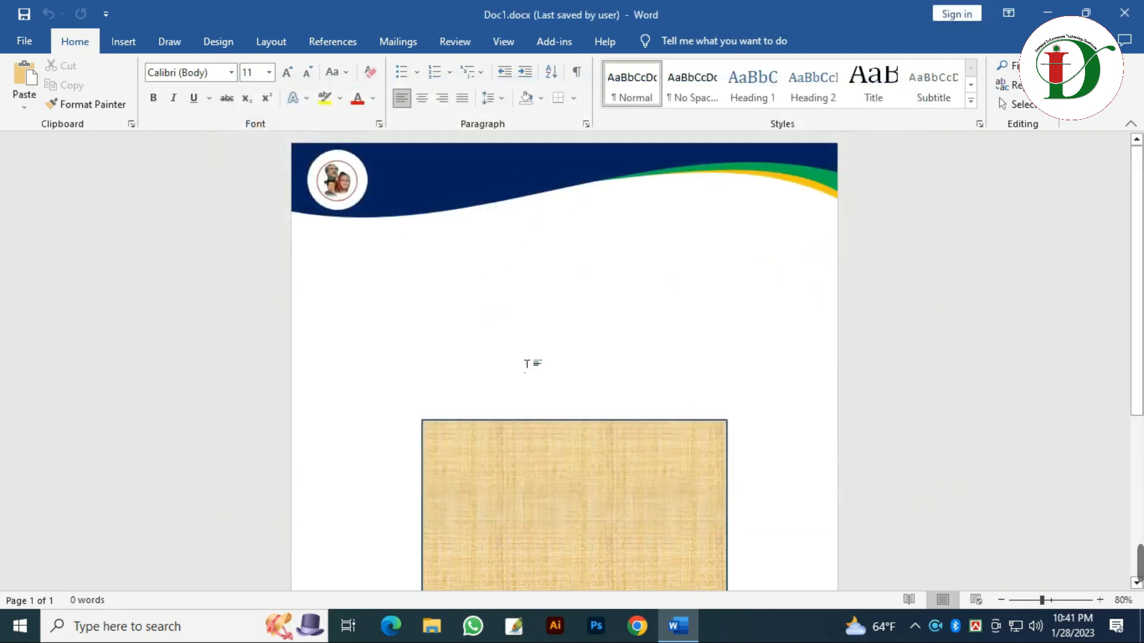
{"action": "scroll", "coordinate": [529, 327], "scroll_direction": "up", "scroll_amount": 4}
{"action": "scroll", "coordinate": [500, 202], "scroll_direction": "down", "scroll_amount": 4}
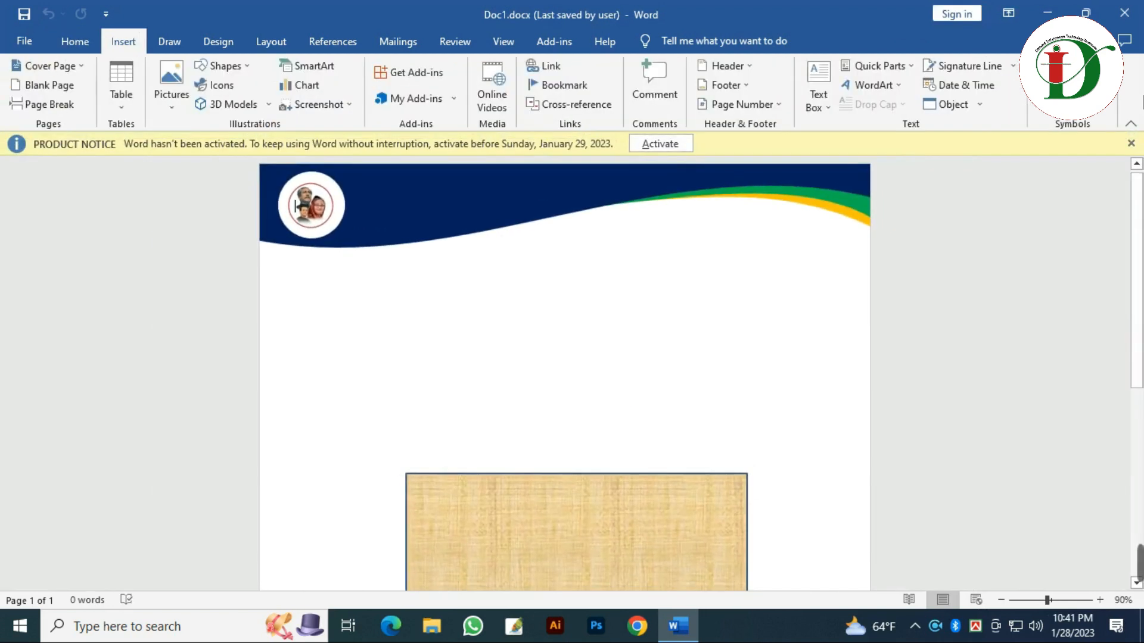
{"action": "left_click", "coordinate": [1131, 143]}
{"action": "scroll", "coordinate": [572, 264], "scroll_direction": "down", "scroll_amount": 4}
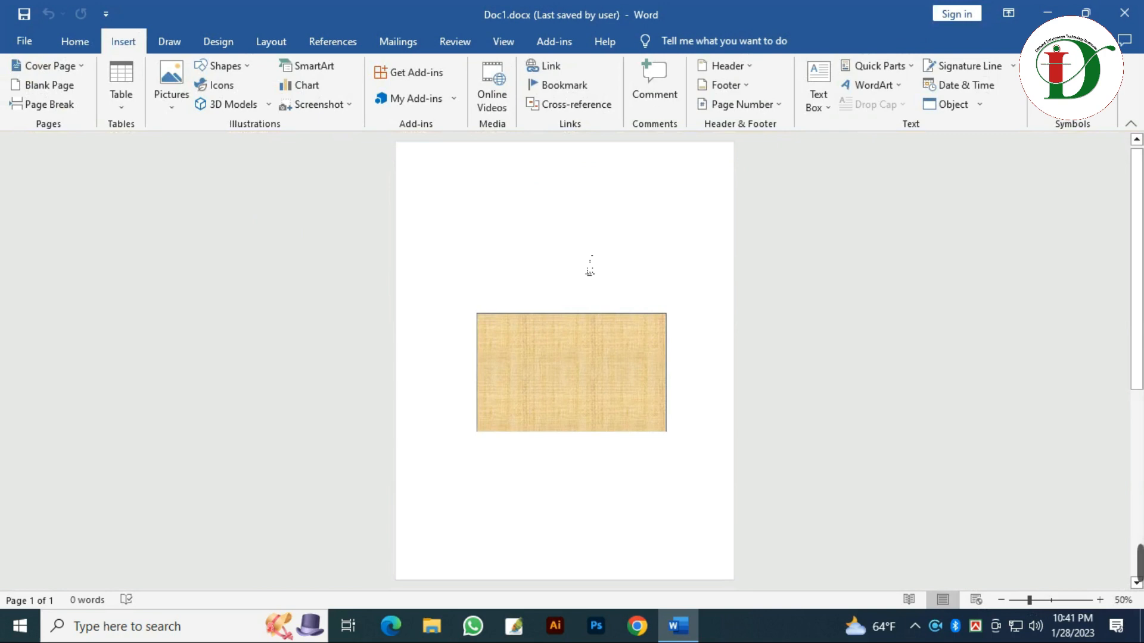
Step: Delete the entire contents of Doc1.docx, including the header banner and the textured rectangle
{"action": "scroll", "coordinate": [589, 267], "scroll_direction": "up", "scroll_amount": 4}
{"action": "key", "text": "ctrl+a"}
{"action": "key", "text": "Delete"}
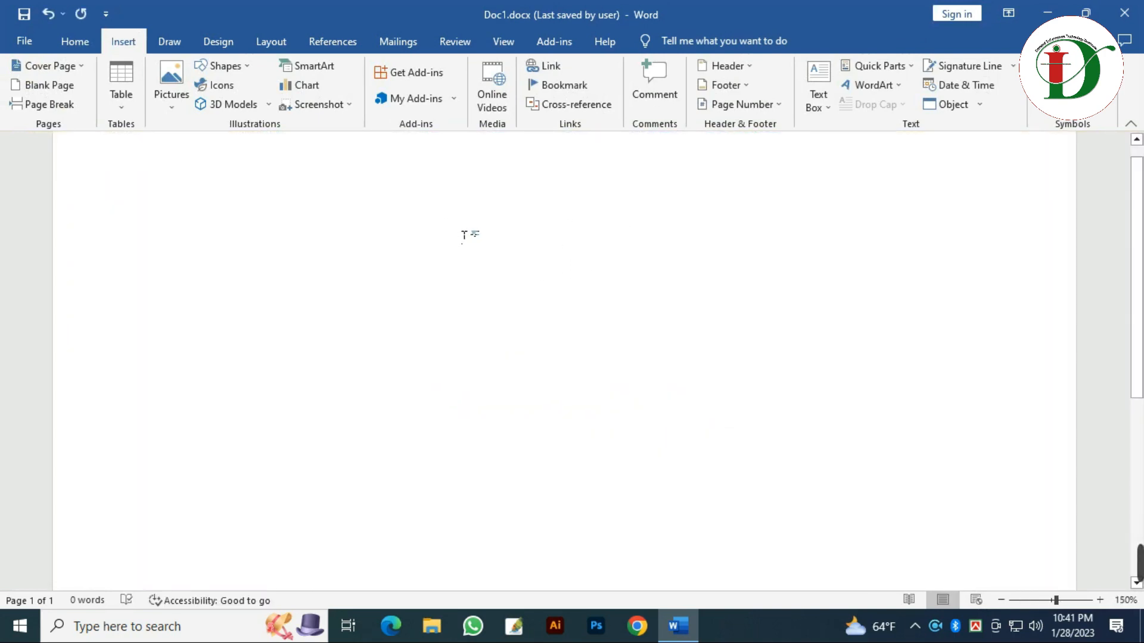
Step: Create a new blank document
{"action": "left_click", "coordinate": [75, 41]}
{"action": "left_click", "coordinate": [24, 41]}
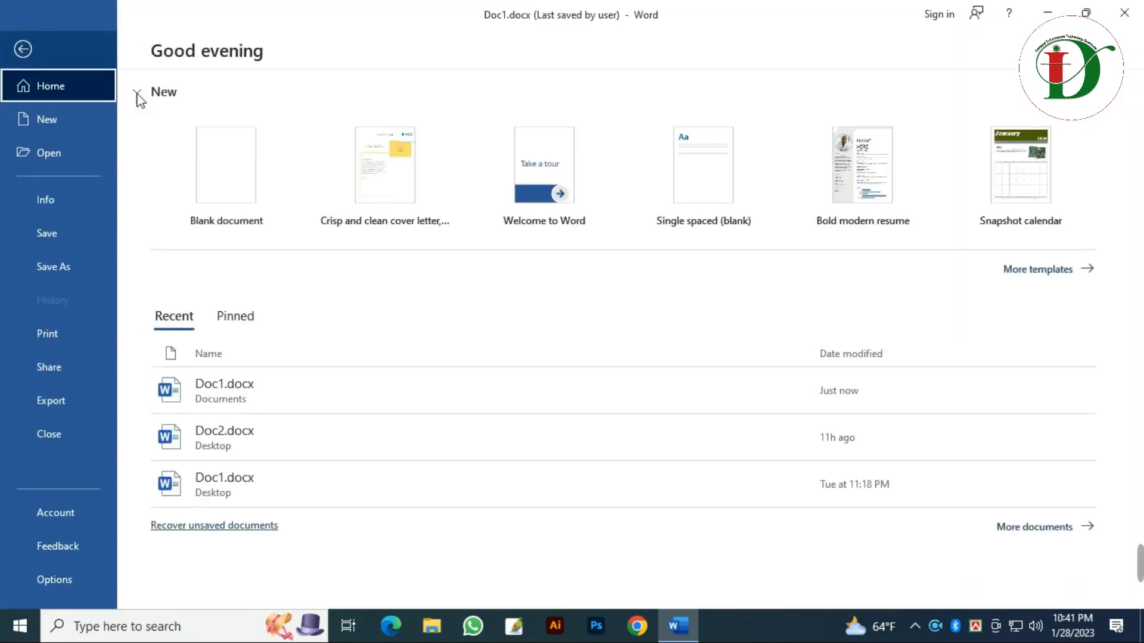
{"action": "left_click", "coordinate": [248, 175]}
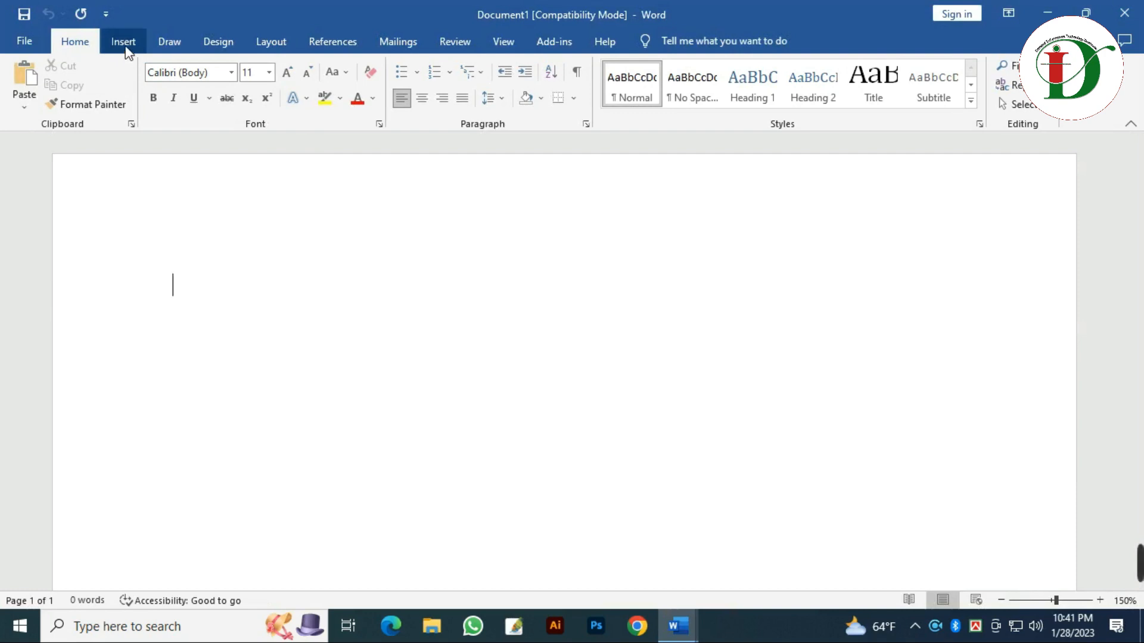
Step: Set the page margins of the new document to the Narrow preset
{"action": "left_click", "coordinate": [283, 46]}
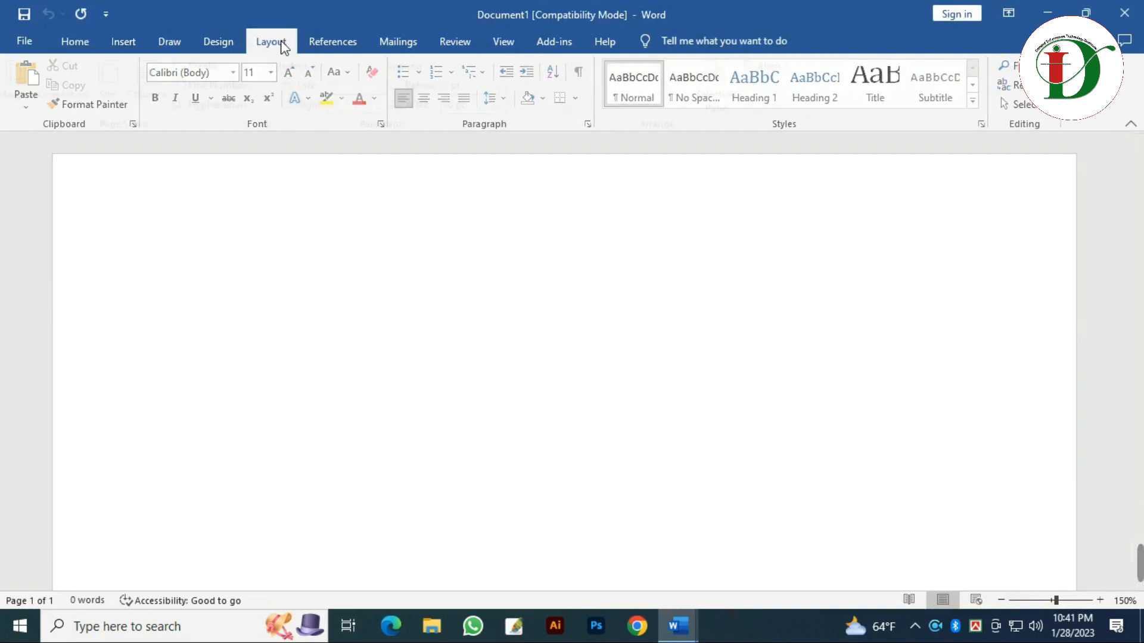
{"action": "left_click", "coordinate": [28, 81]}
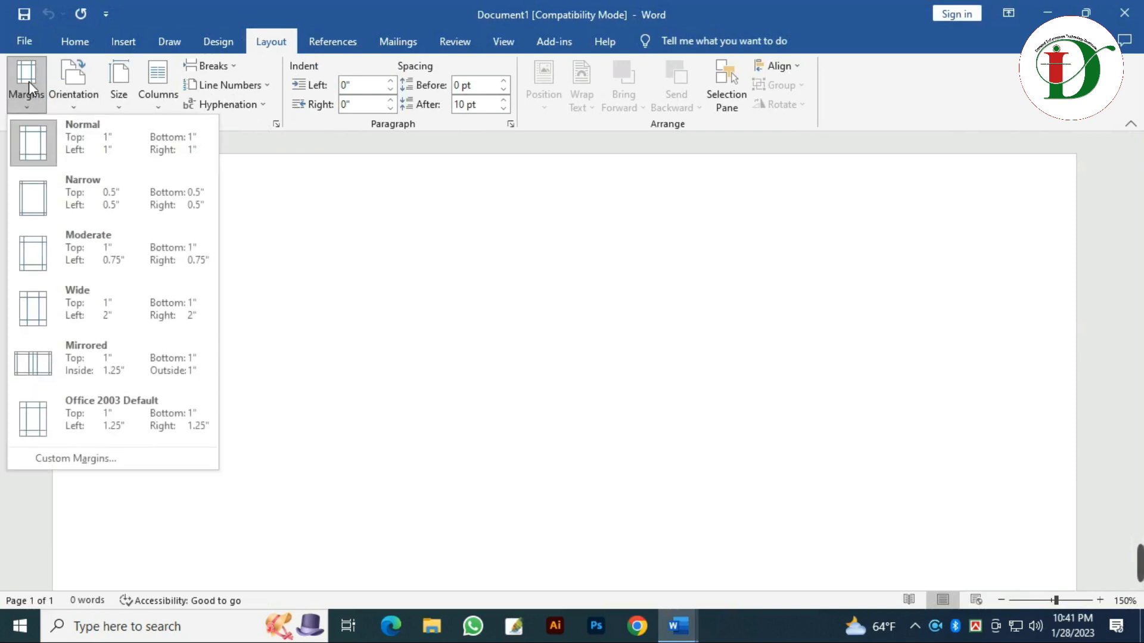
{"action": "left_click", "coordinate": [109, 190]}
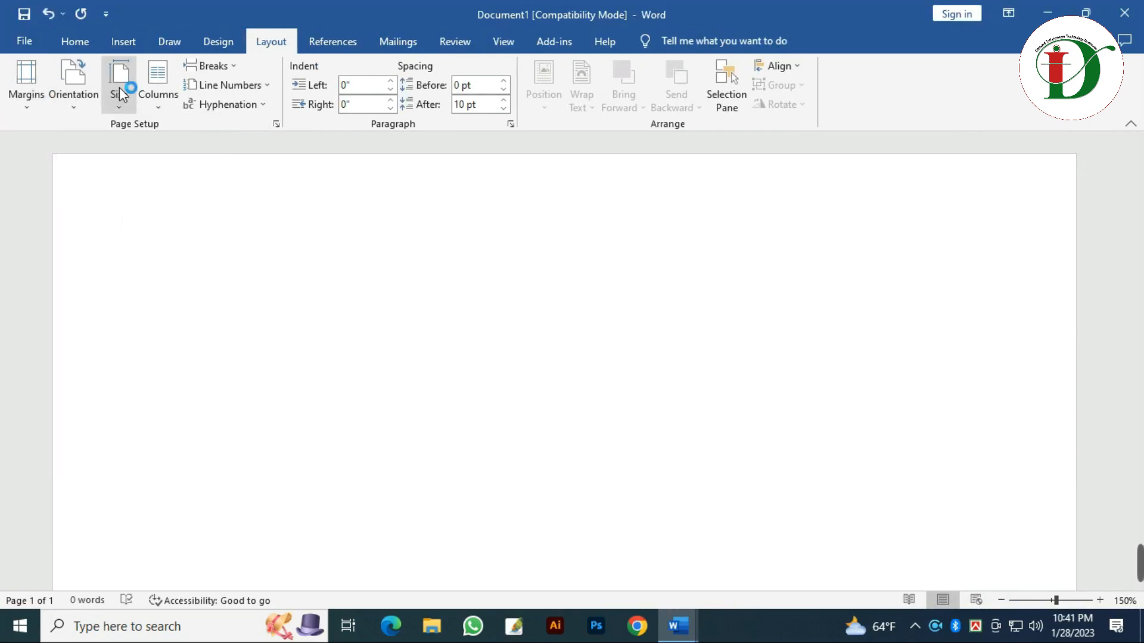
Step: Draw a rectangle spanning the full page width at the page's top edge and fill it with Dark Blue
{"action": "left_click", "coordinate": [123, 43]}
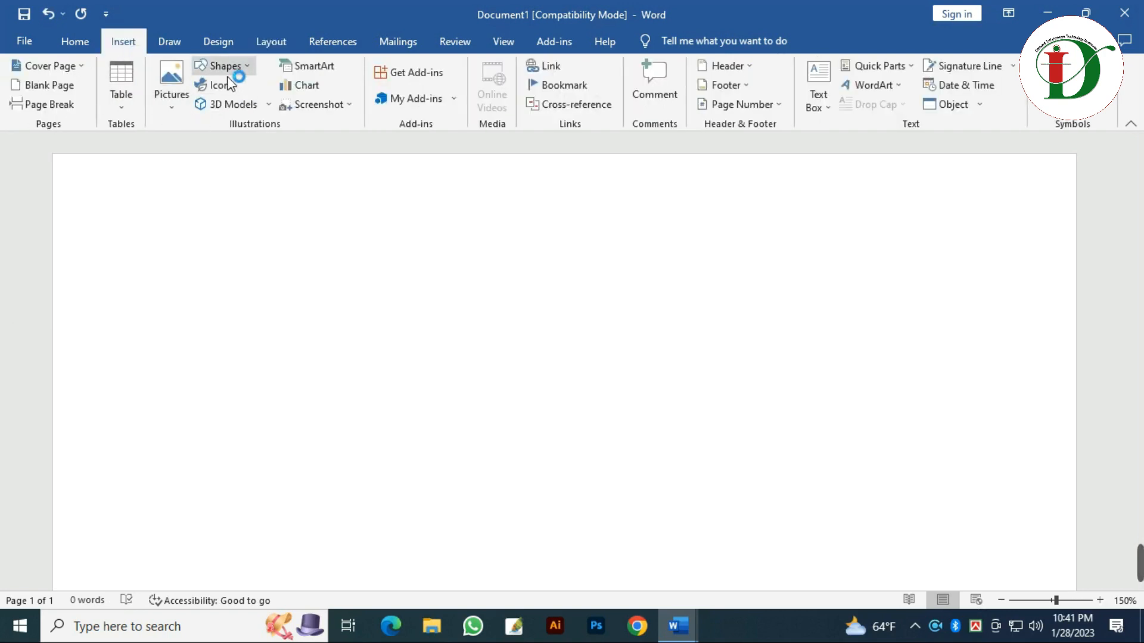
{"action": "left_click", "coordinate": [223, 66]}
{"action": "left_click", "coordinate": [251, 105]}
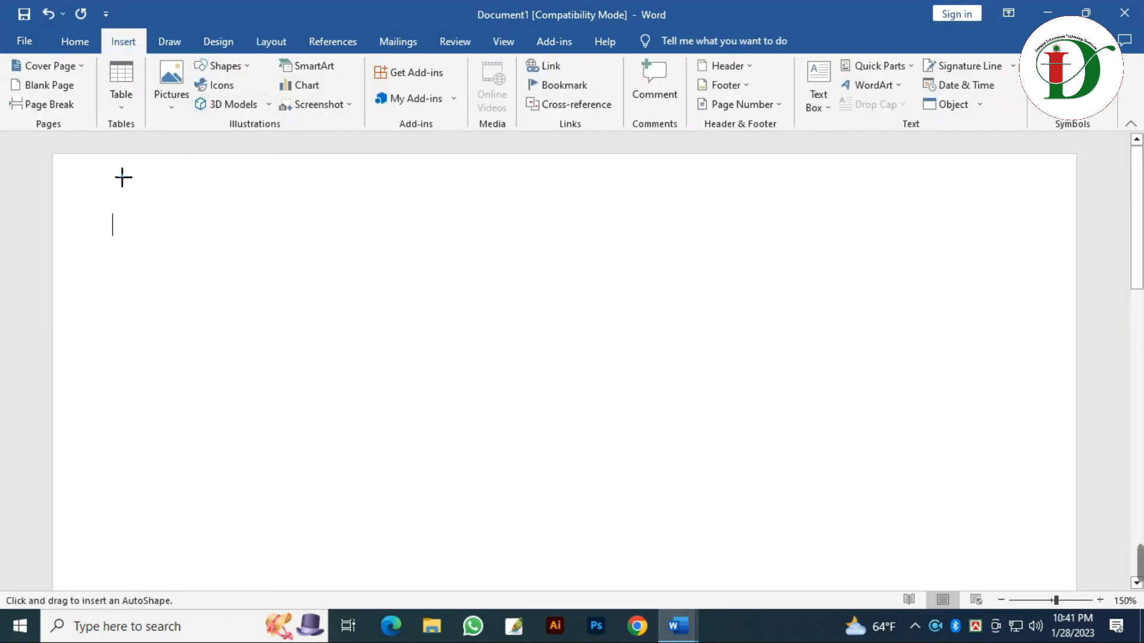
{"action": "left_click_drag", "start_coordinate": [67, 167], "coordinate": [1091, 302]}
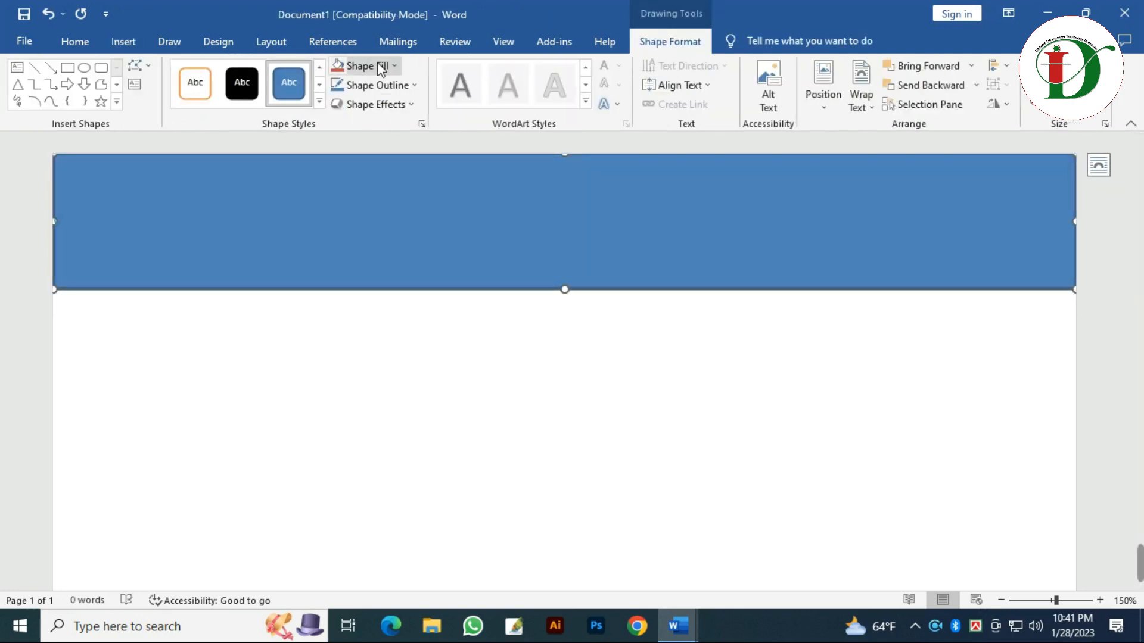
{"action": "left_click", "coordinate": [394, 65]}
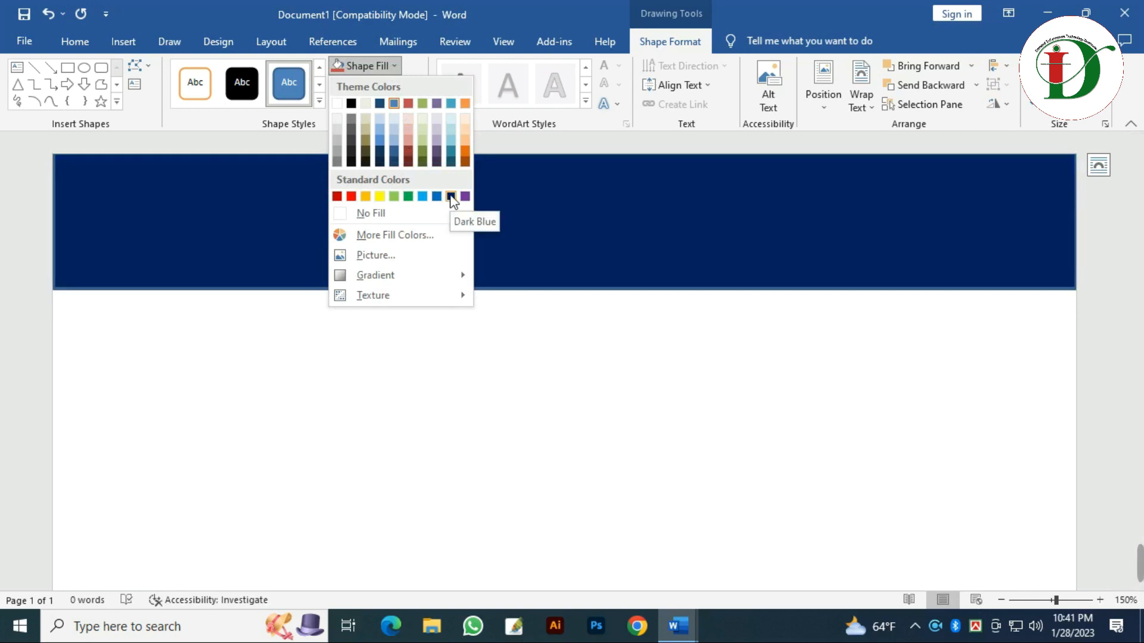
{"action": "left_click", "coordinate": [451, 198]}
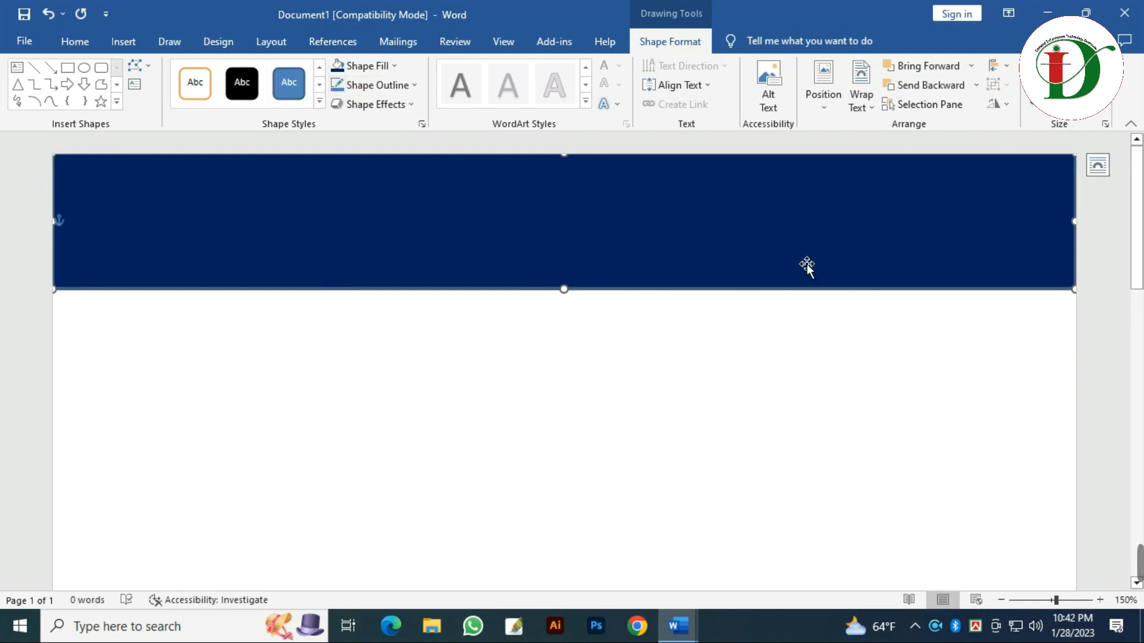
Step: Edit the dark blue rectangle's points, raising its lower-right corner and bending the bottom edge upward into a curve
{"action": "left_click", "coordinate": [148, 66]}
{"action": "left_click", "coordinate": [191, 115]}
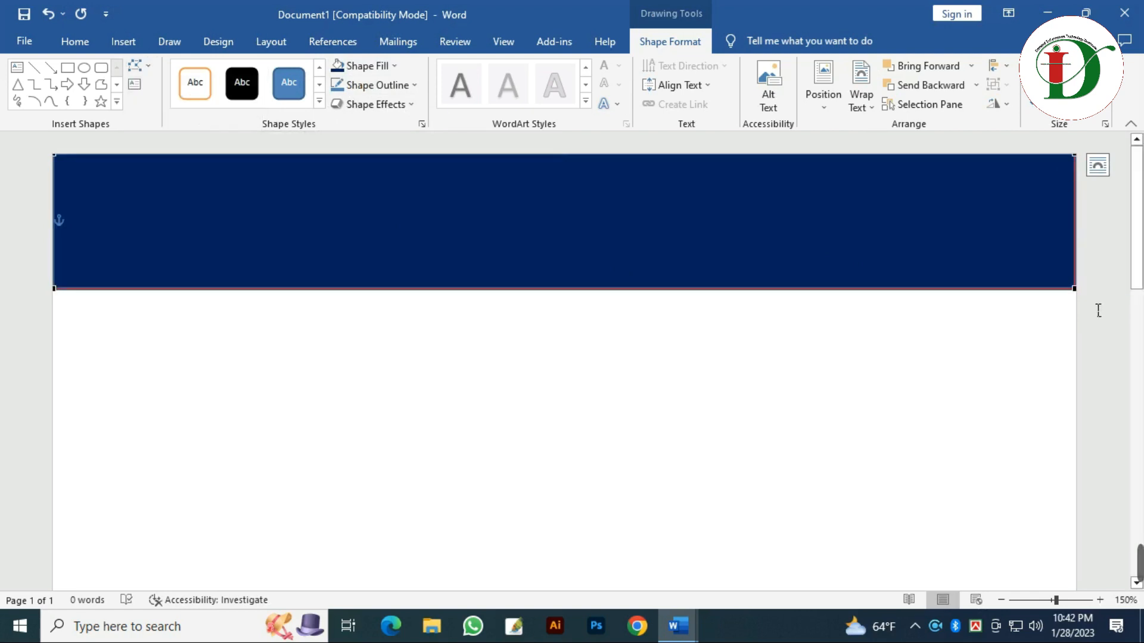
{"action": "left_click_drag", "start_coordinate": [1078, 291], "coordinate": [1080, 220]}
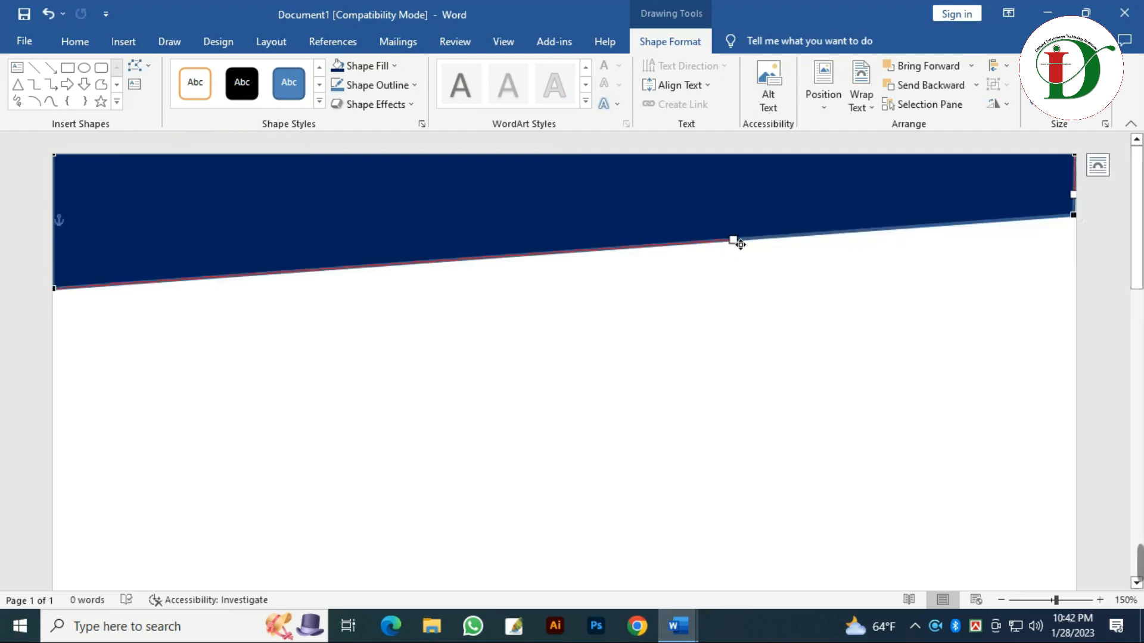
{"action": "left_click_drag", "start_coordinate": [739, 243], "coordinate": [708, 137]}
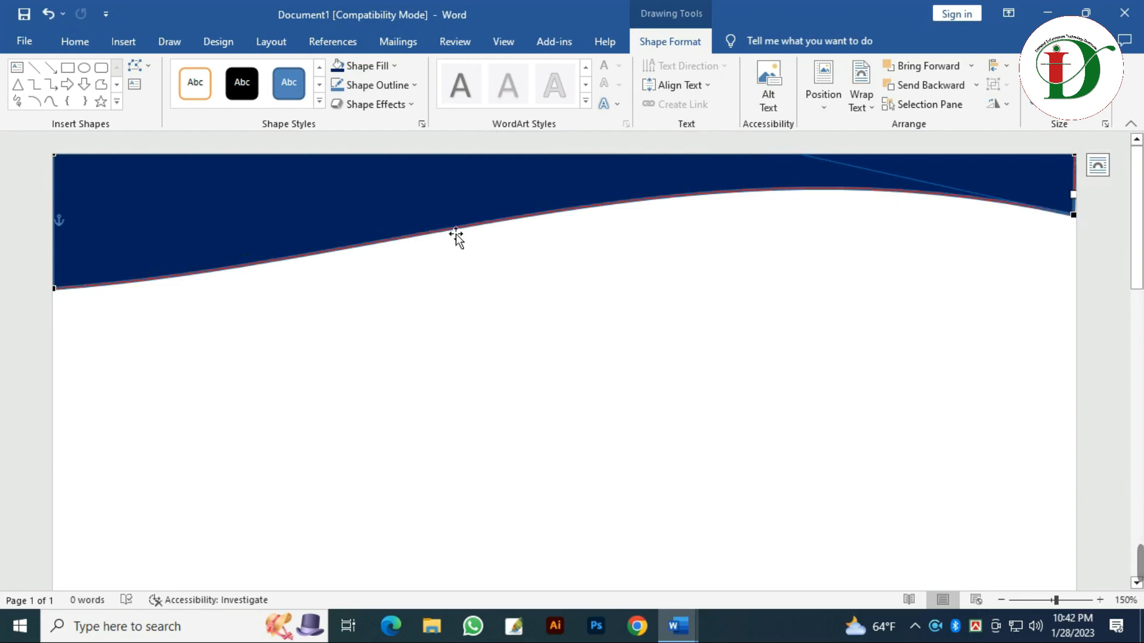
Step: Remove the outline from the dark blue curved shape
{"action": "scroll", "coordinate": [474, 240], "scroll_direction": "up", "scroll_amount": 7}
{"action": "left_click", "coordinate": [416, 286]}
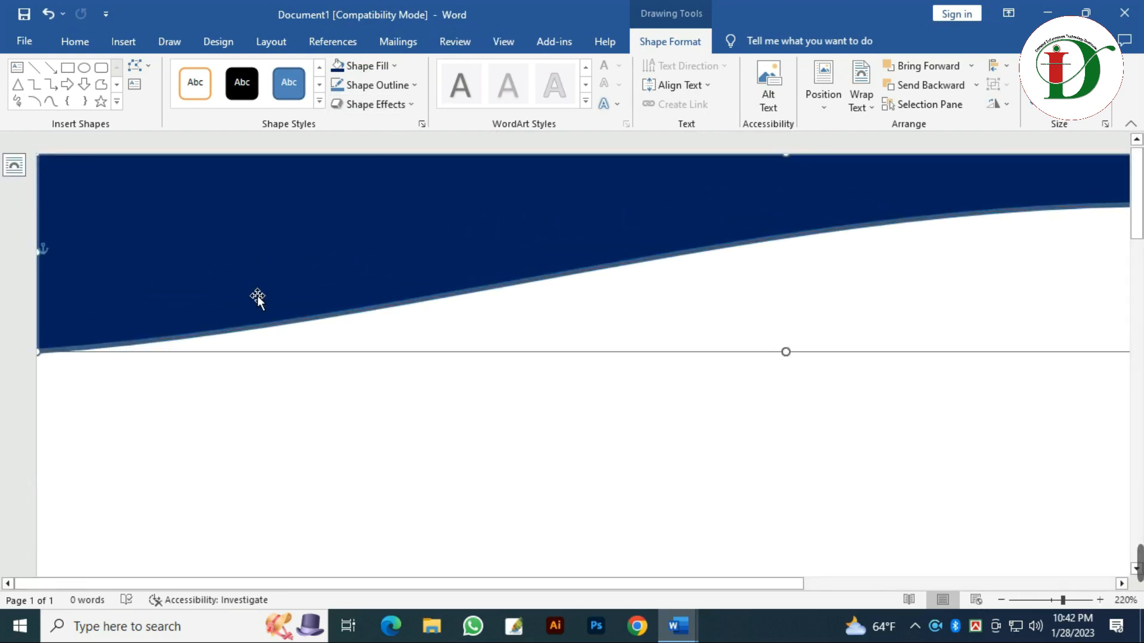
{"action": "left_click", "coordinate": [413, 84]}
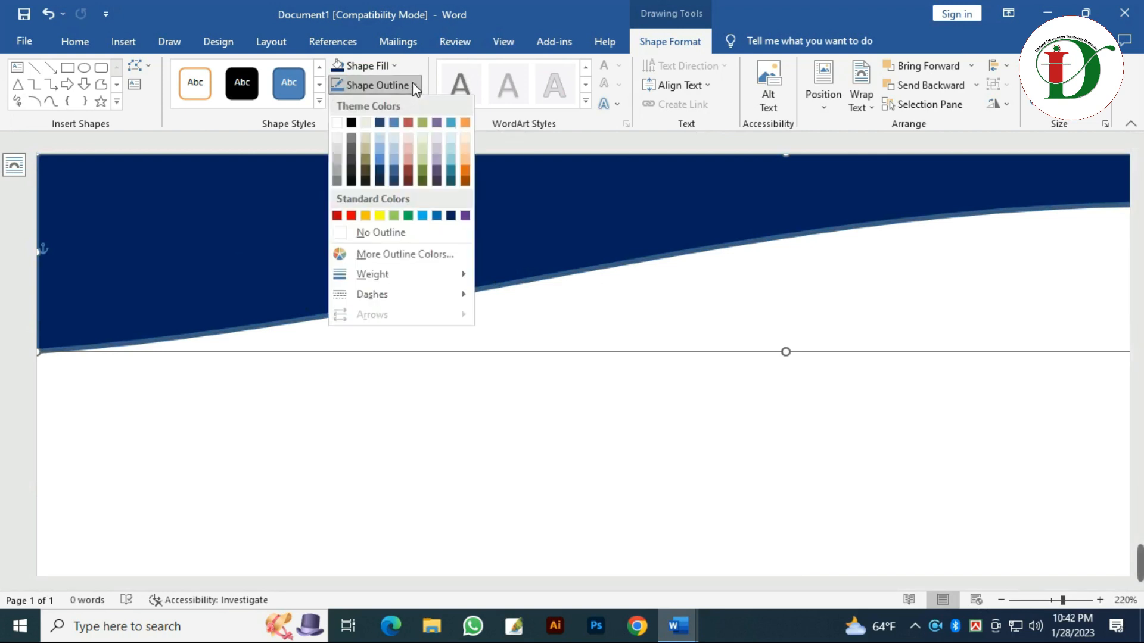
{"action": "left_click", "coordinate": [375, 232]}
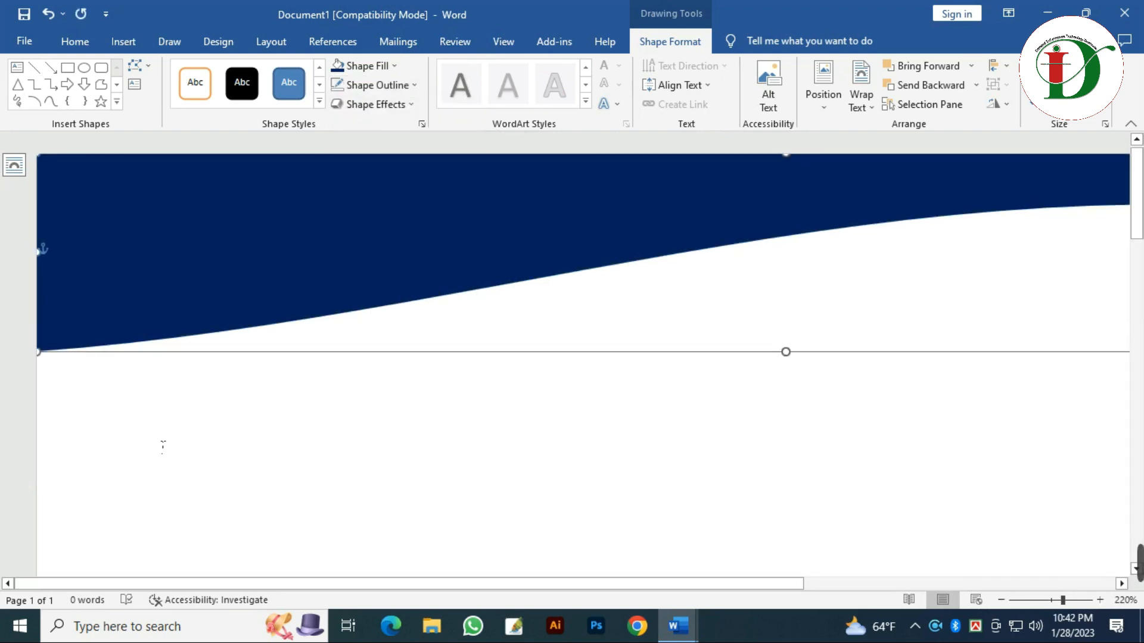
Step: Edit the dark blue shape's points again, pulling the lower-left point's curve handle downward to form a wave
{"action": "left_click", "coordinate": [240, 451]}
{"action": "left_click", "coordinate": [44, 327]}
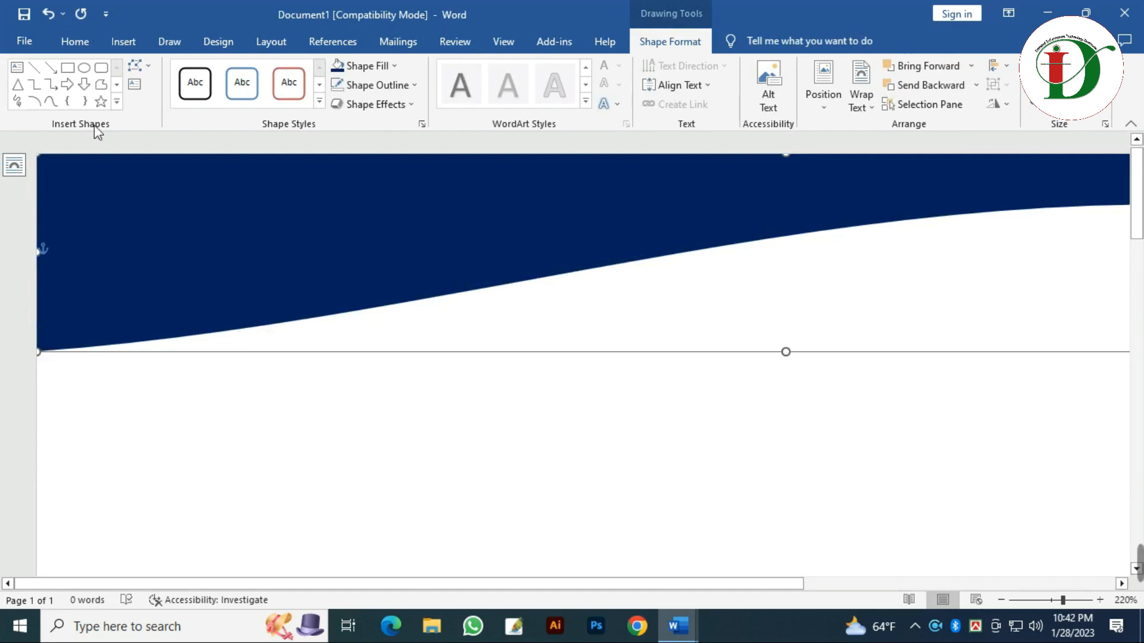
{"action": "left_click", "coordinate": [148, 67]}
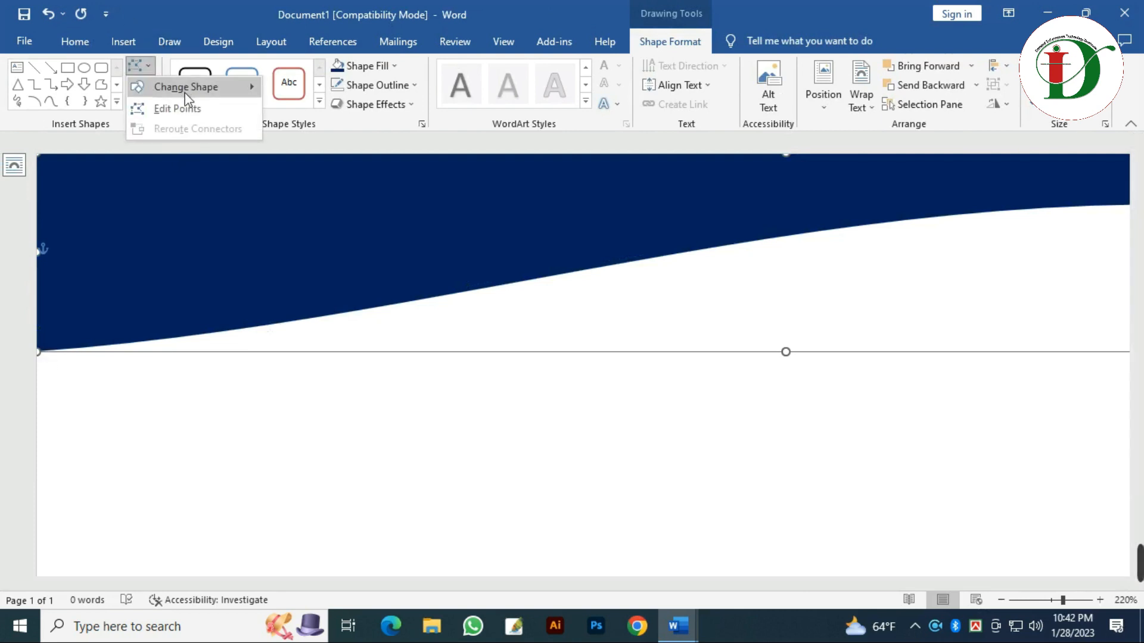
{"action": "left_click", "coordinate": [177, 109]}
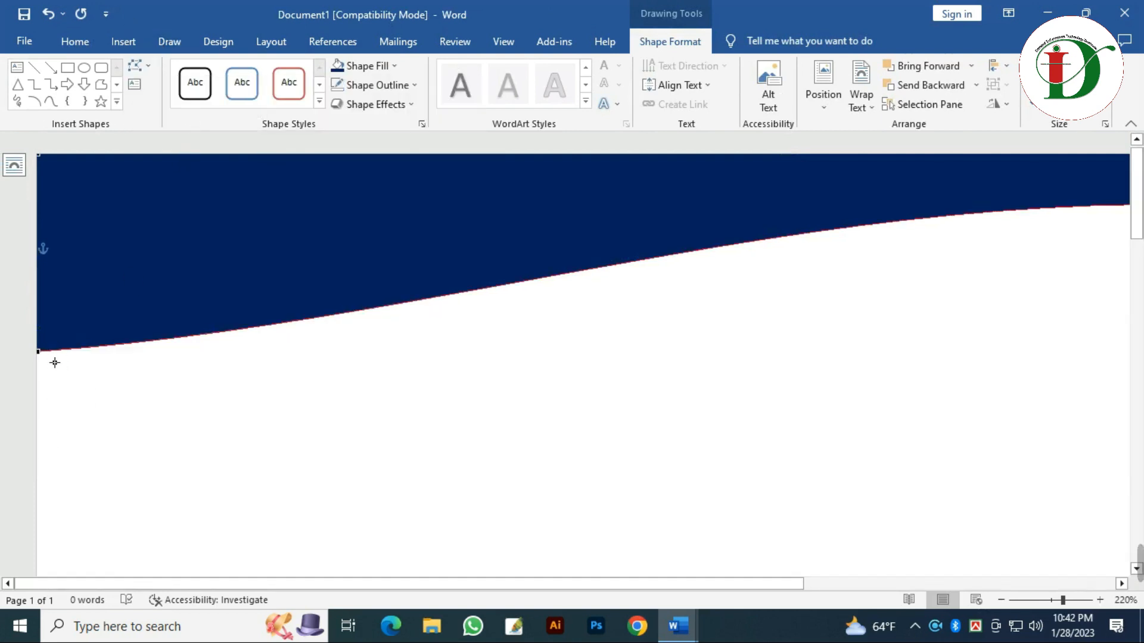
{"action": "left_click", "coordinate": [38, 352]}
{"action": "left_click_drag", "start_coordinate": [540, 321], "coordinate": [560, 405]}
{"action": "scroll", "coordinate": [518, 293], "scroll_direction": "down", "scroll_amount": 1}
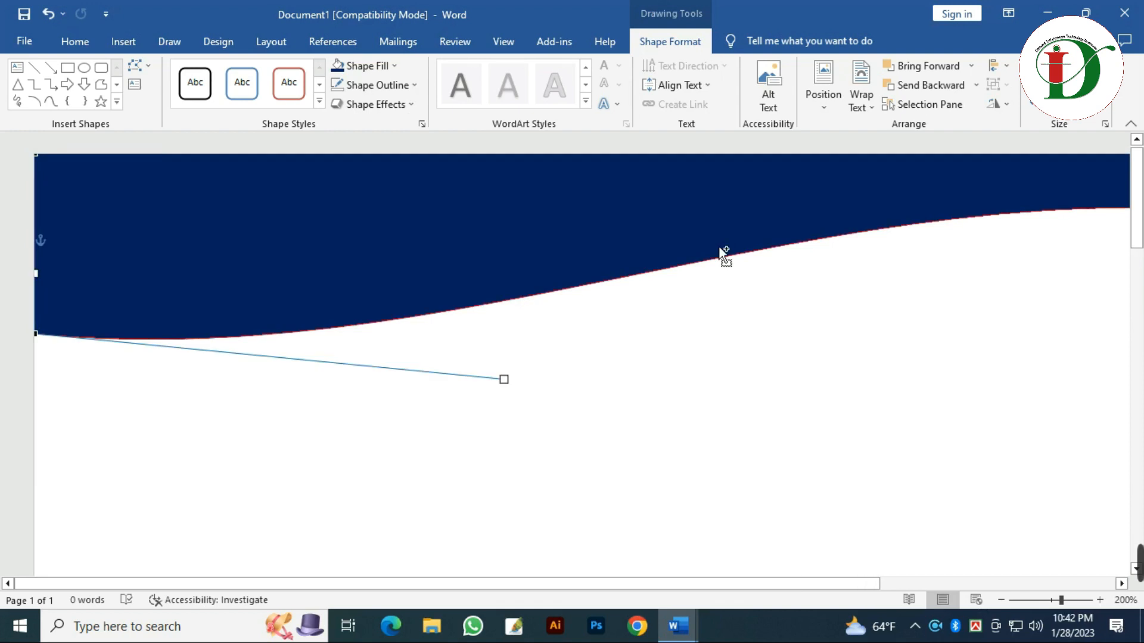
{"action": "scroll", "coordinate": [721, 253], "scroll_direction": "down", "scroll_amount": 6}
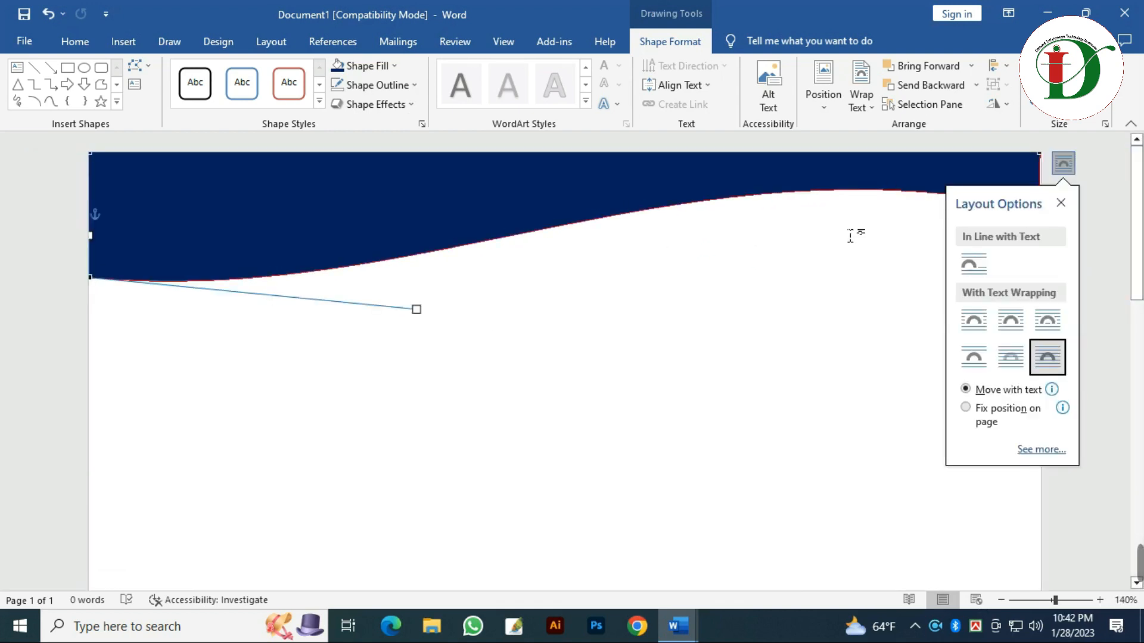
Step: Fine-tune the wave by moving its lower-right point to the page edge and lowering the lower-left point's curve handle slightly
{"action": "left_click", "coordinate": [1061, 203]}
{"action": "left_click", "coordinate": [1044, 215]}
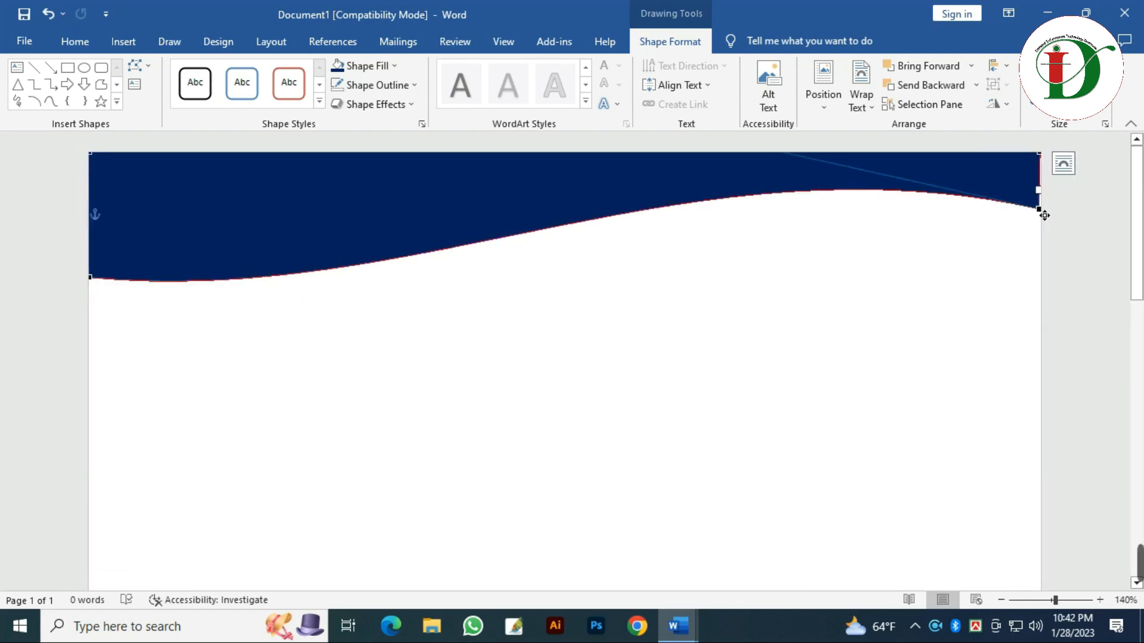
{"action": "left_click_drag", "start_coordinate": [1046, 214], "coordinate": [1049, 217]}
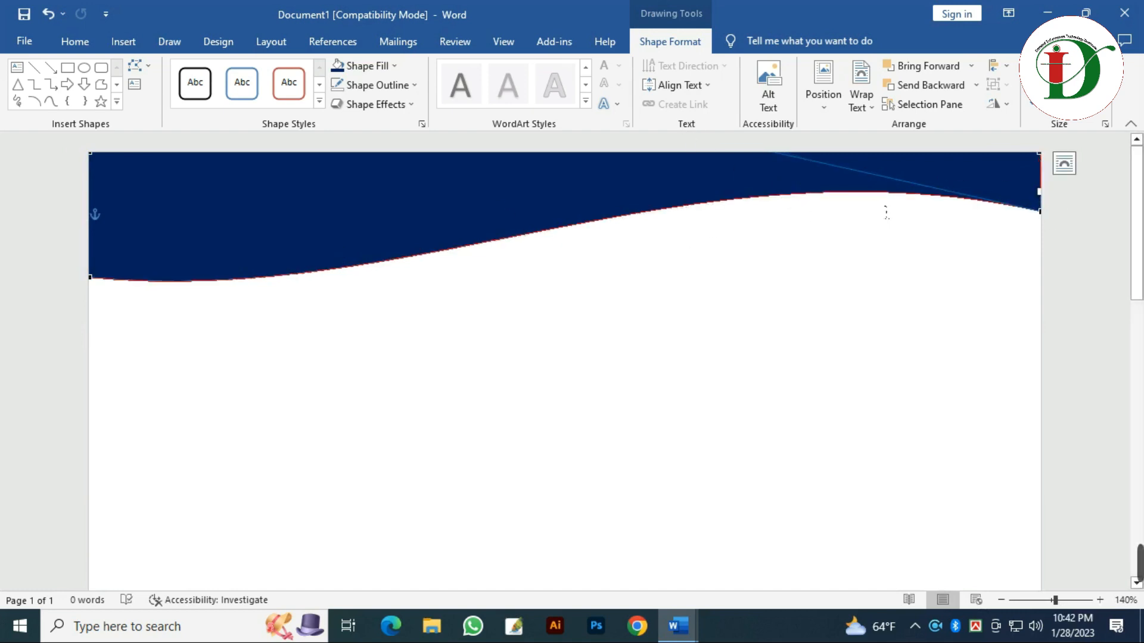
{"action": "left_click", "coordinate": [97, 285]}
{"action": "left_click_drag", "start_coordinate": [421, 317], "coordinate": [427, 326]}
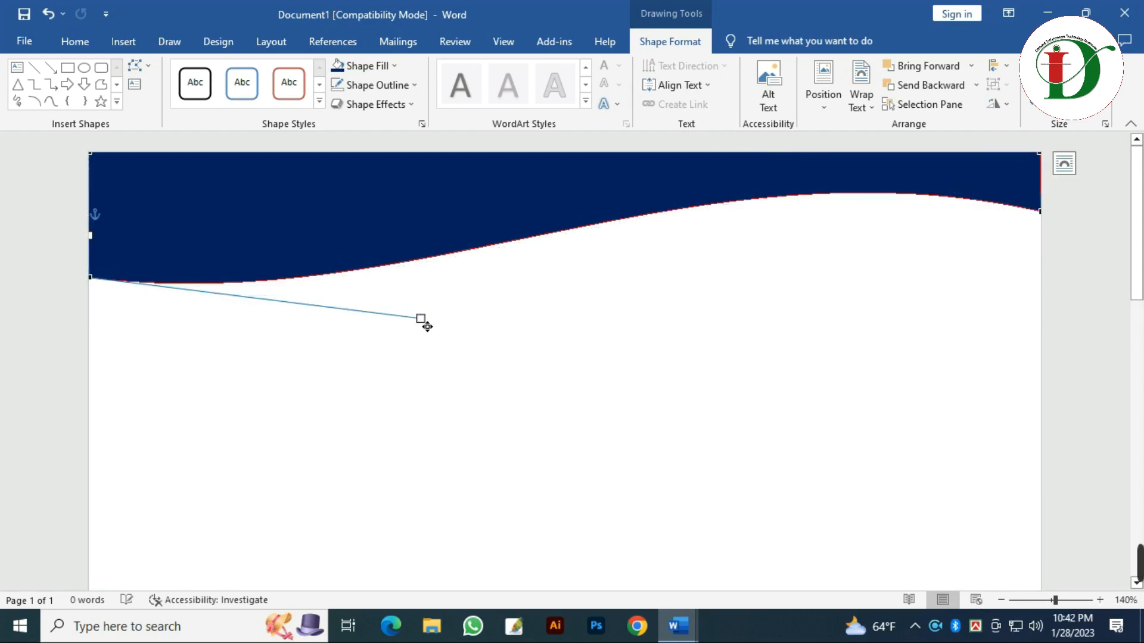
{"action": "left_click", "coordinate": [918, 216]}
{"action": "scroll", "coordinate": [952, 207], "scroll_direction": "up", "scroll_amount": 4}
{"action": "scroll", "coordinate": [951, 209], "scroll_direction": "down", "scroll_amount": 3}
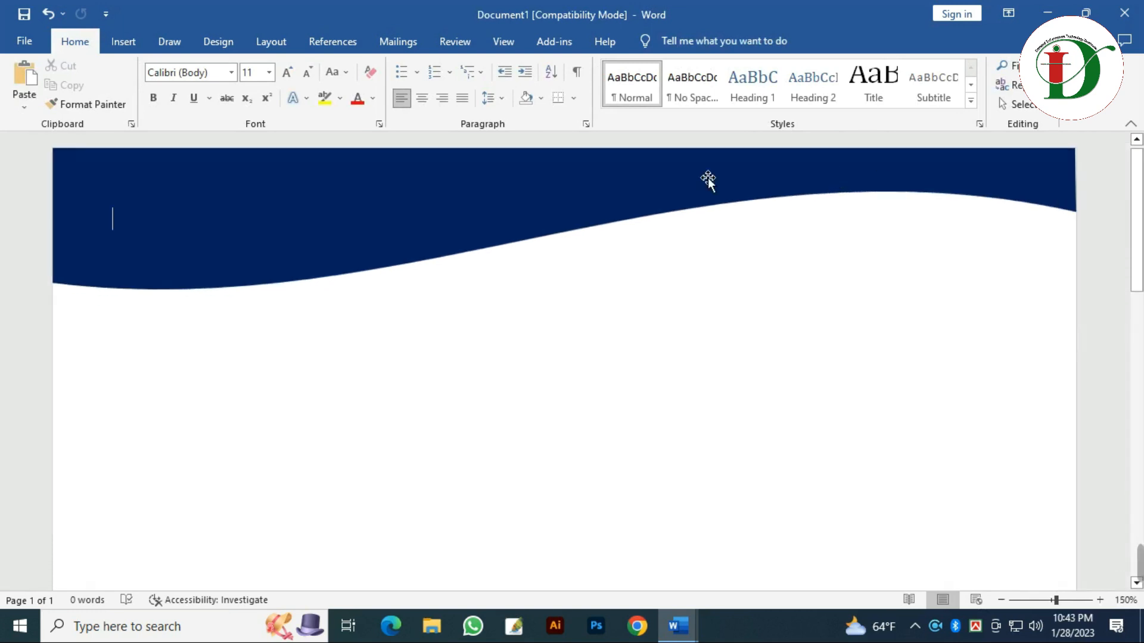
Step: Draw a second, smaller rectangle over the right part of the wave, ending near the page's right edge
{"action": "left_click", "coordinate": [130, 47]}
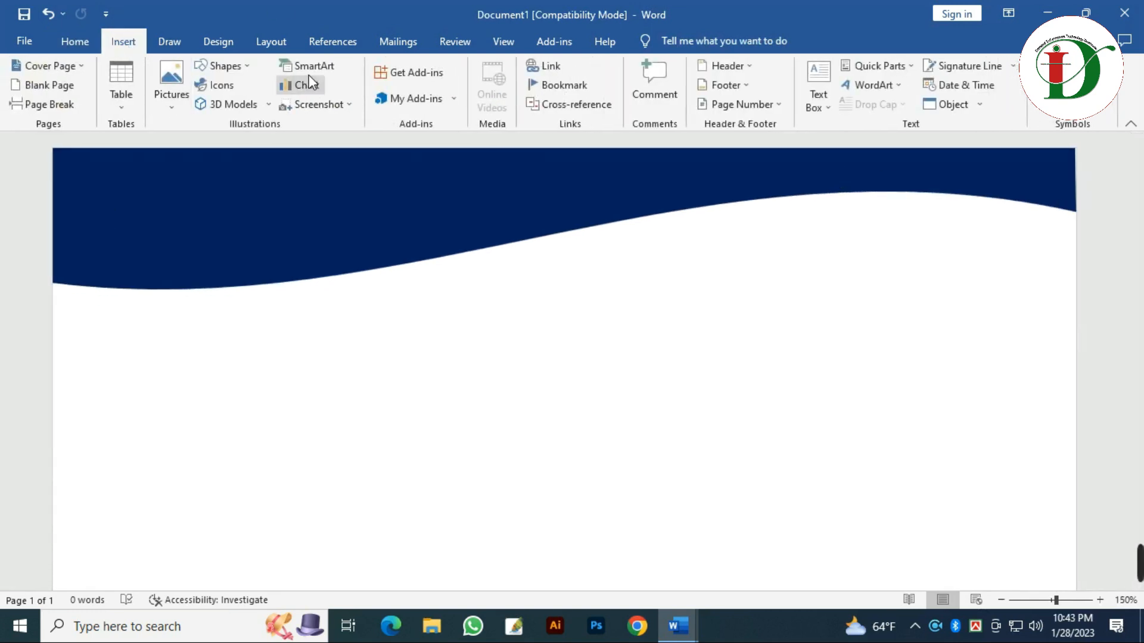
{"action": "left_click", "coordinate": [241, 67]}
{"action": "left_click", "coordinate": [252, 103]}
{"action": "left_click_drag", "start_coordinate": [666, 184], "coordinate": [1072, 280]}
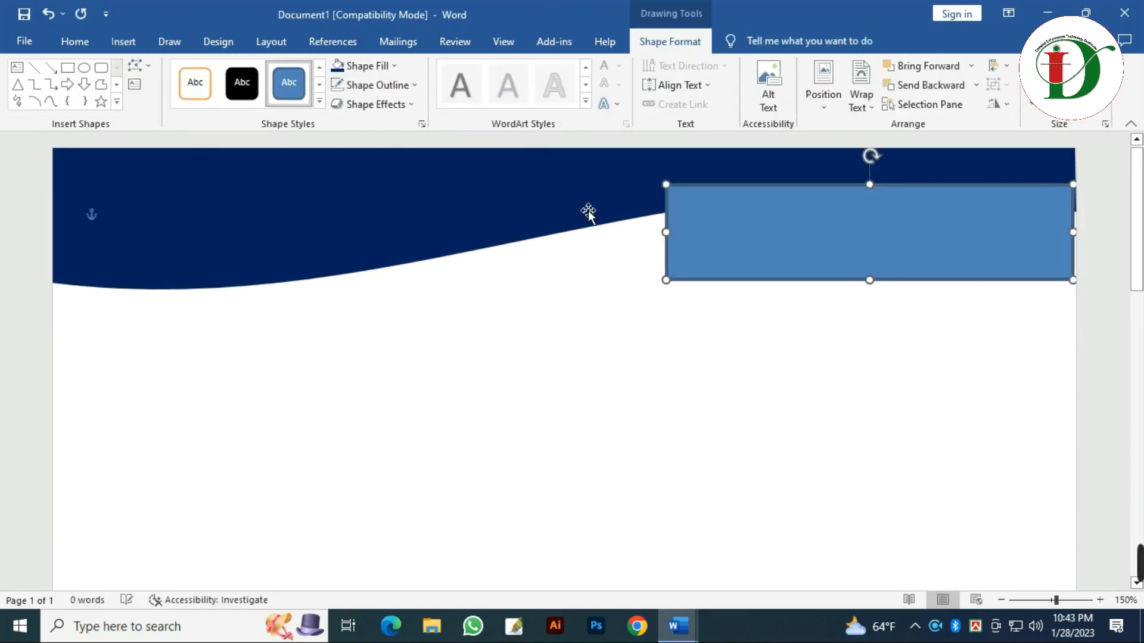
Step: Fill the smaller rectangle with standard green and remove its outline
{"action": "left_click", "coordinate": [388, 64]}
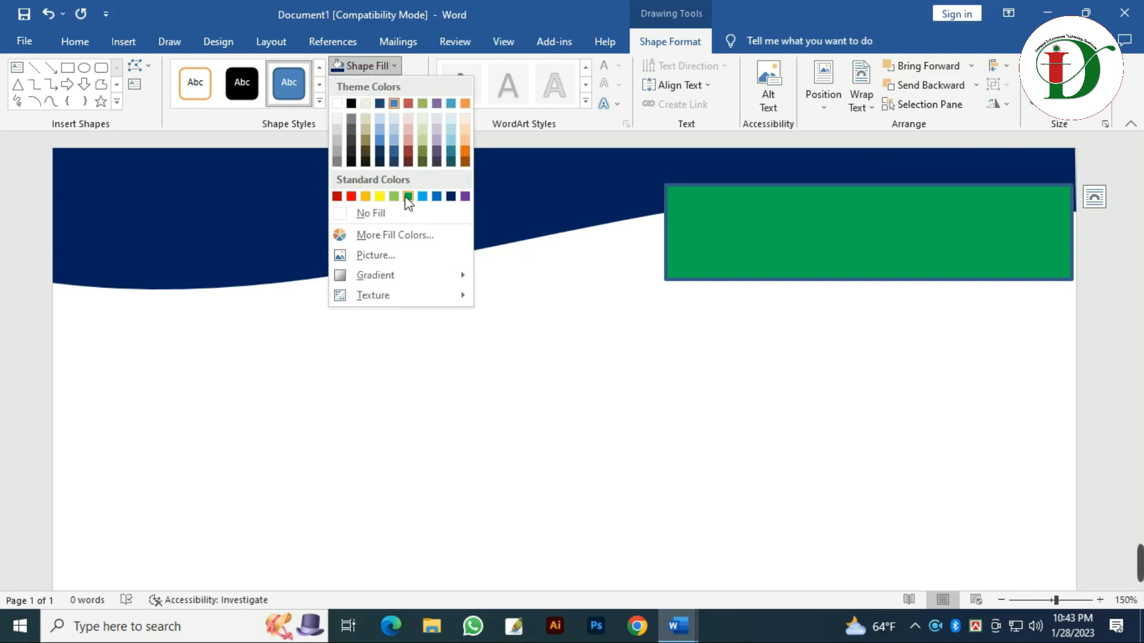
{"action": "left_click", "coordinate": [408, 197]}
{"action": "left_click", "coordinate": [381, 91]}
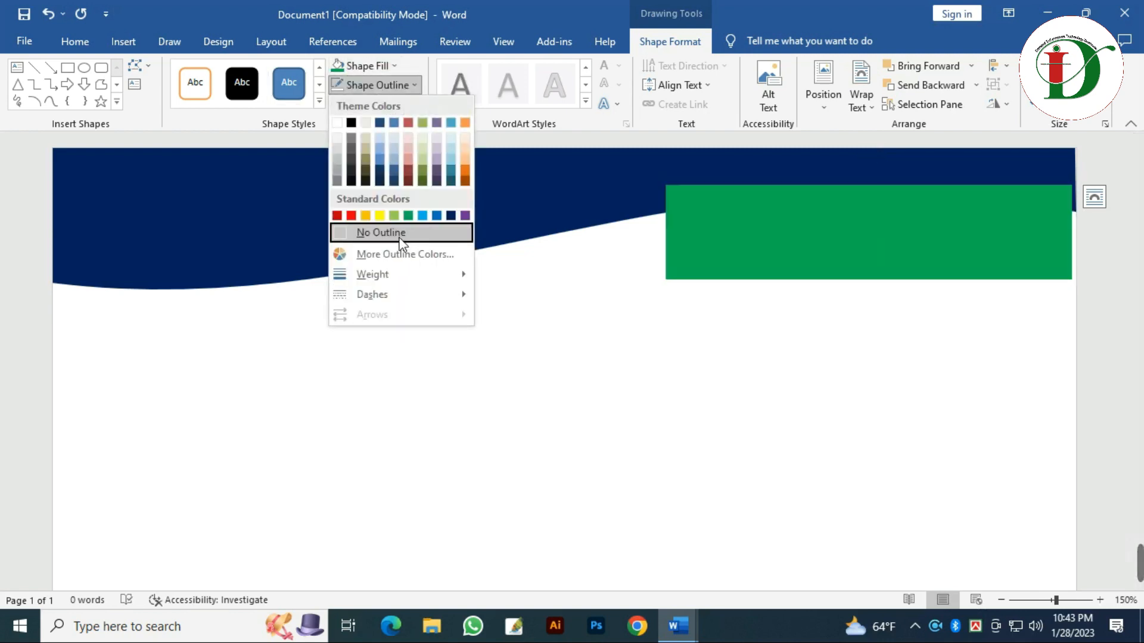
{"action": "left_click", "coordinate": [397, 235]}
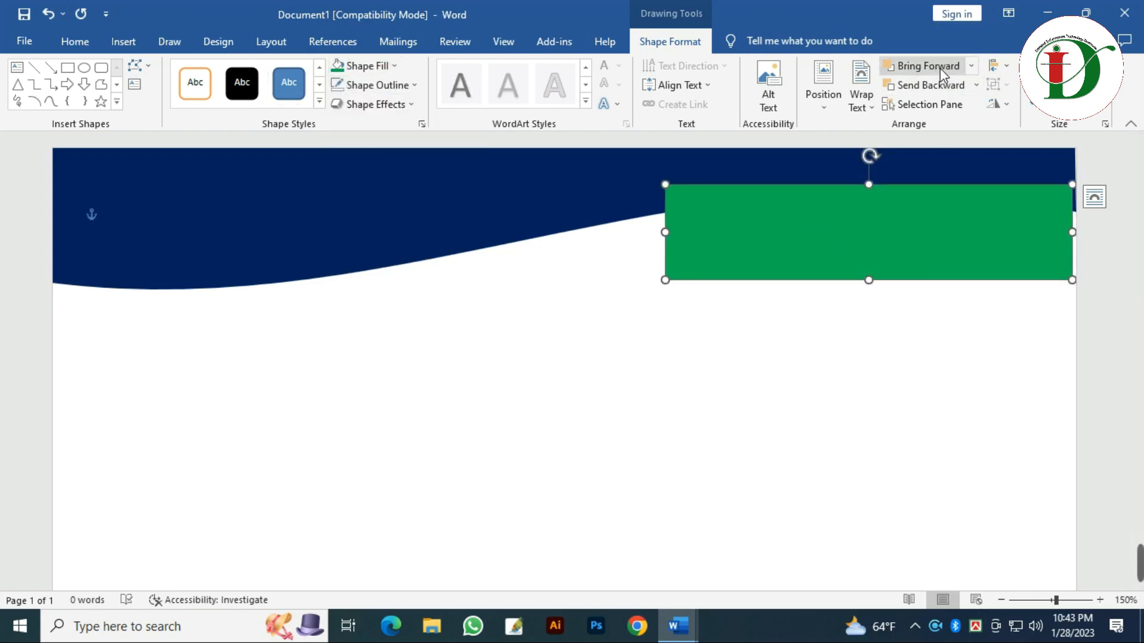
Step: Send the green rectangle behind the dark blue wave and shift it slightly up to meet the page's right edge
{"action": "left_click", "coordinate": [931, 85]}
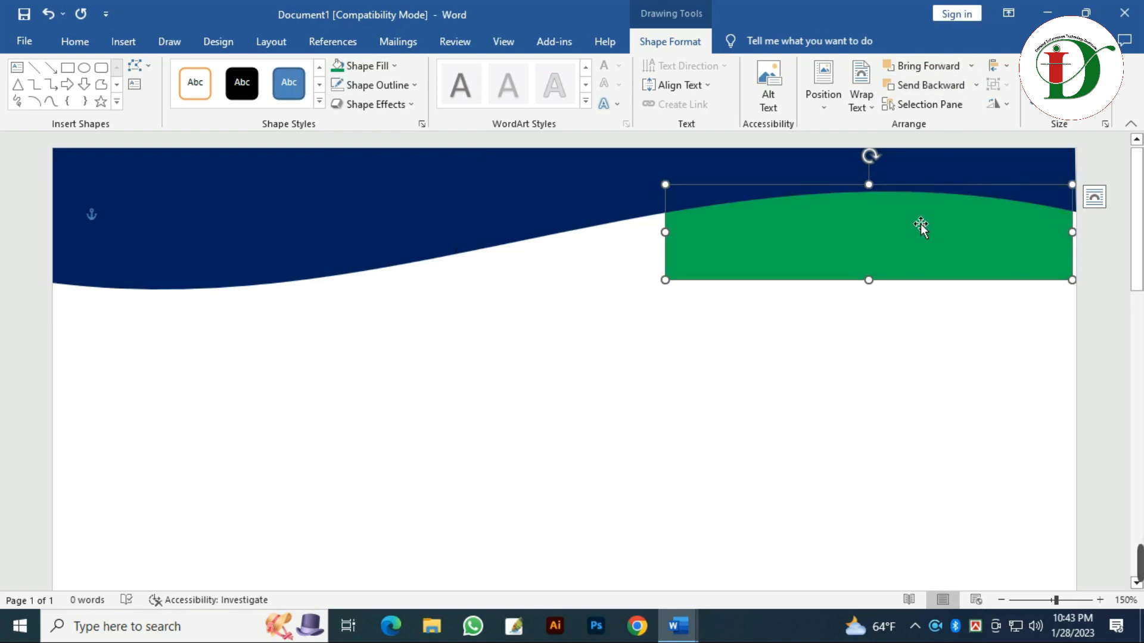
{"action": "left_click_drag", "start_coordinate": [924, 232], "coordinate": [946, 225]}
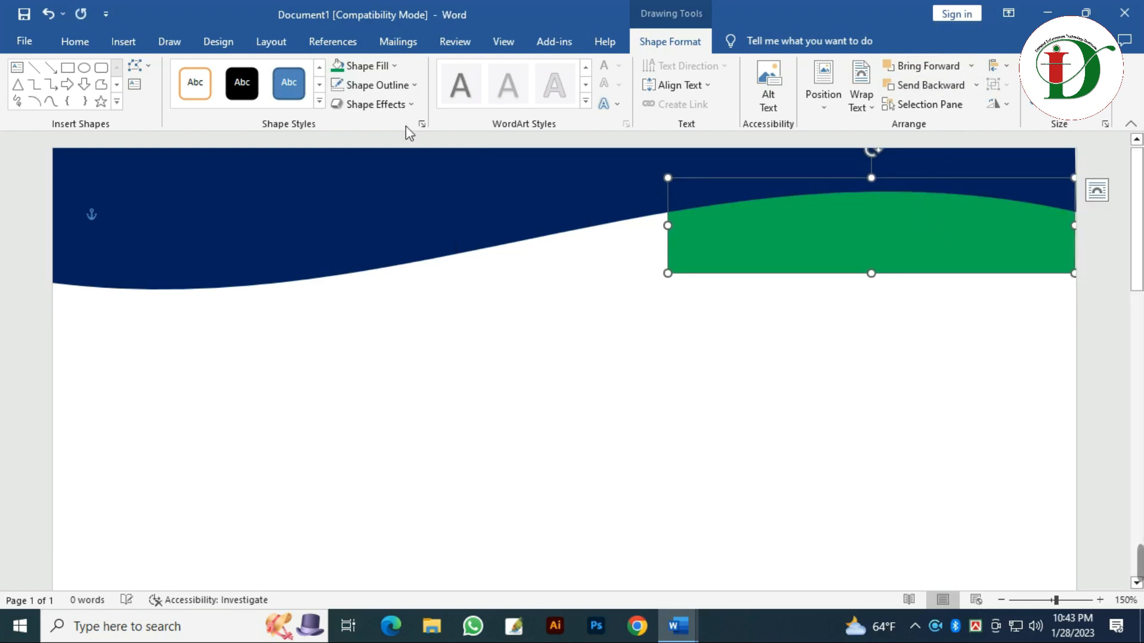
Step: Edit the green shape's points, raising its lower-right point and moving its lower-left point onto the blue wave's edge
{"action": "left_click", "coordinate": [149, 67]}
{"action": "left_click", "coordinate": [199, 113]}
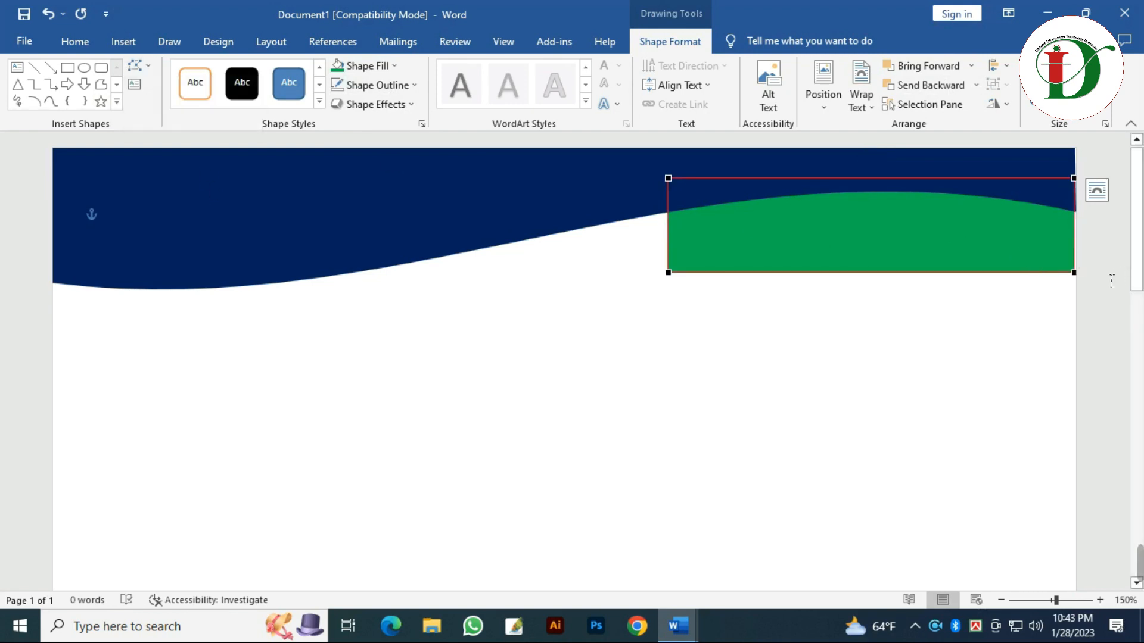
{"action": "left_click", "coordinate": [1082, 277]}
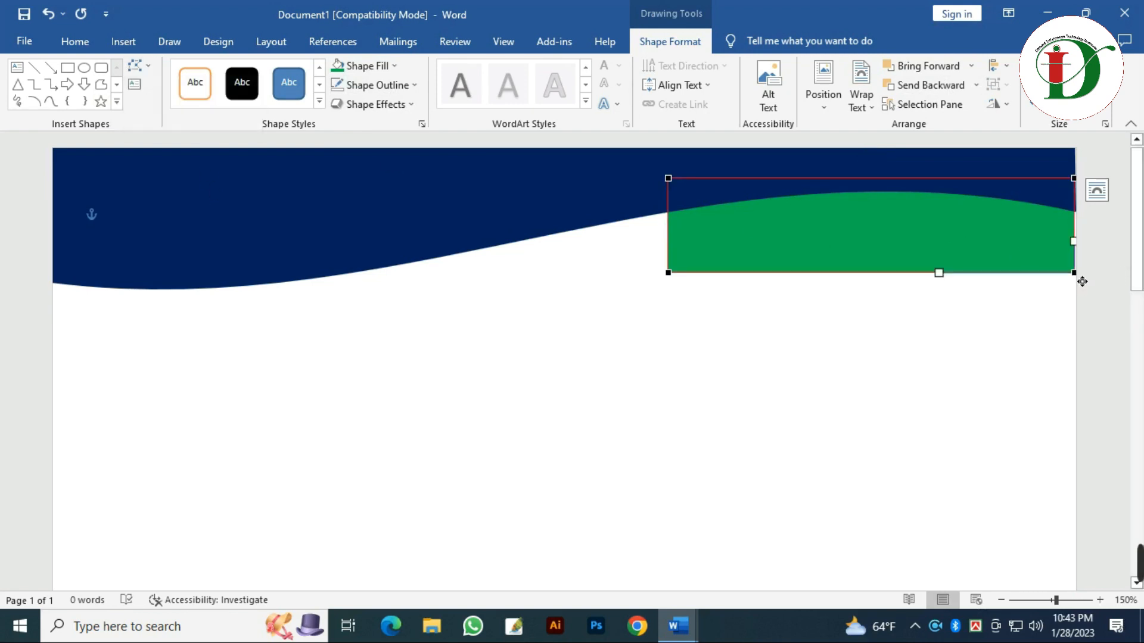
{"action": "left_click_drag", "start_coordinate": [1082, 277], "coordinate": [1080, 244]}
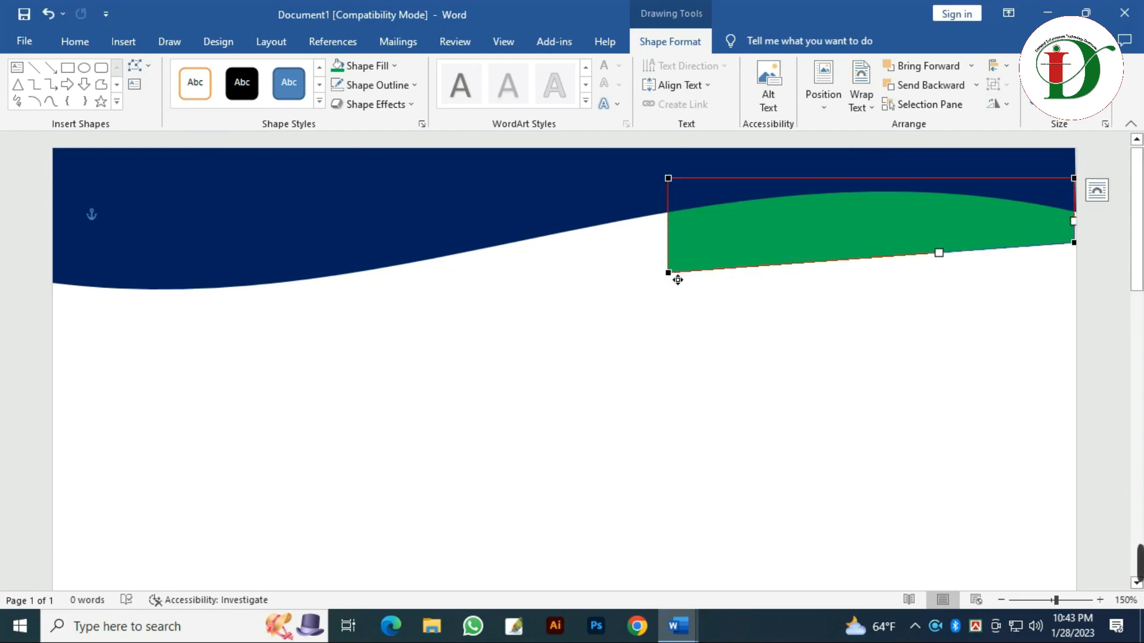
{"action": "left_click_drag", "start_coordinate": [676, 279], "coordinate": [615, 222]}
{"action": "key", "text": "Right"}
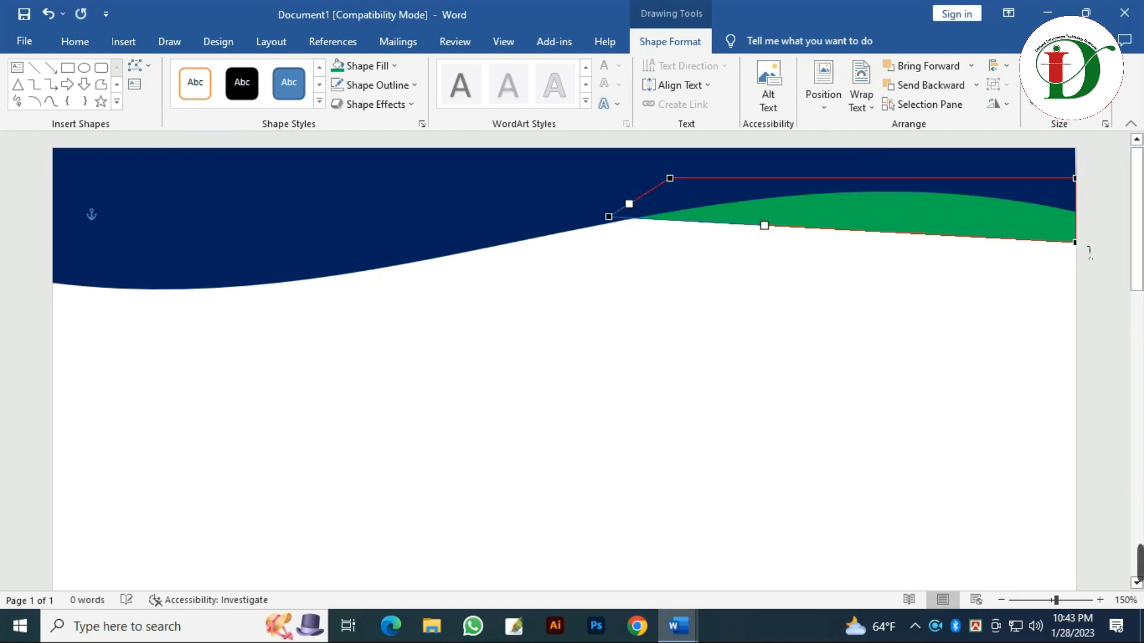
Step: Bend the green shape's lower edge upward with both lower points' curve handles, leaving a thin band along the blue wave
{"action": "left_click_drag", "start_coordinate": [925, 241], "coordinate": [937, 180]}
{"action": "left_click", "coordinate": [608, 219]}
{"action": "left_click_drag", "start_coordinate": [771, 234], "coordinate": [799, 216]}
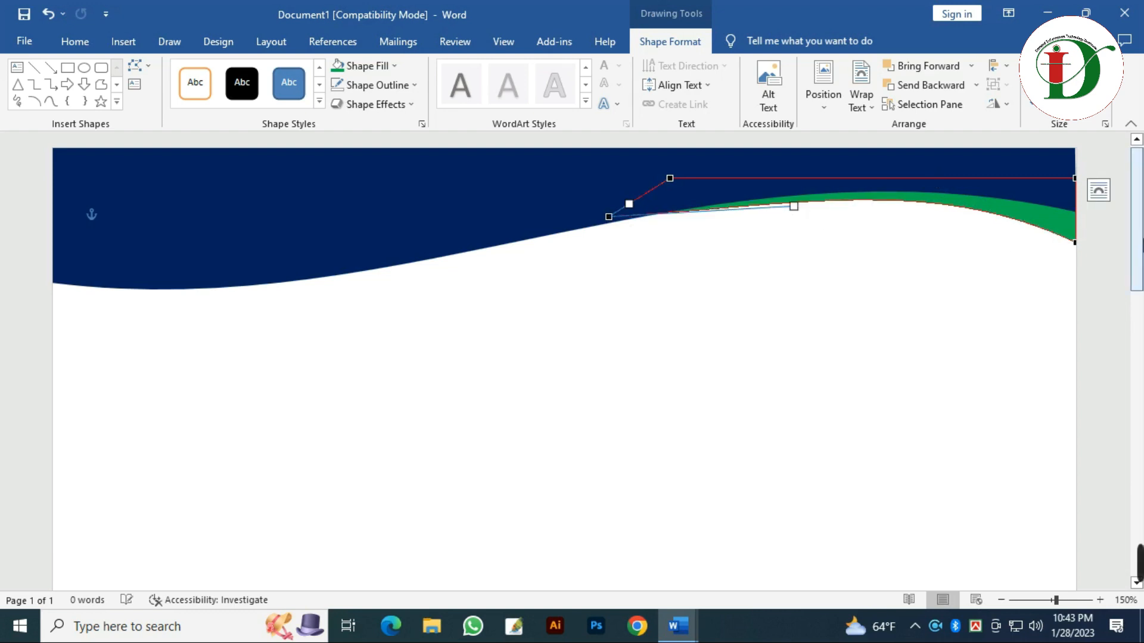
{"action": "left_click", "coordinate": [1076, 243]}
{"action": "left_click_drag", "start_coordinate": [934, 178], "coordinate": [935, 186]}
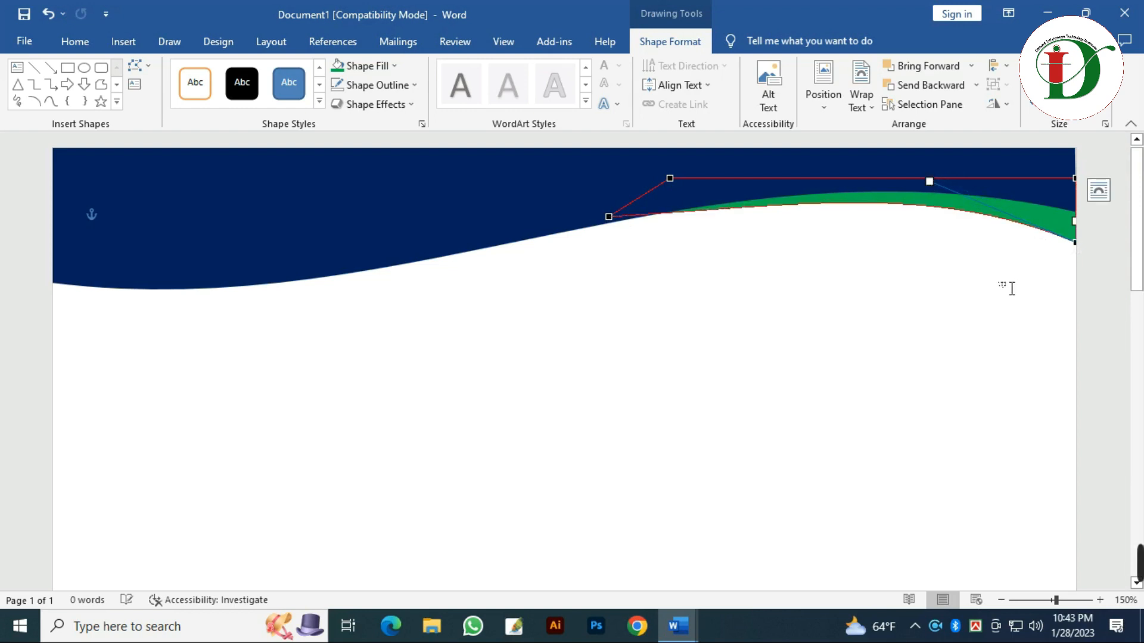
{"action": "left_click", "coordinate": [1006, 286]}
{"action": "left_click", "coordinate": [1064, 225]}
{"action": "left_click", "coordinate": [994, 301]}
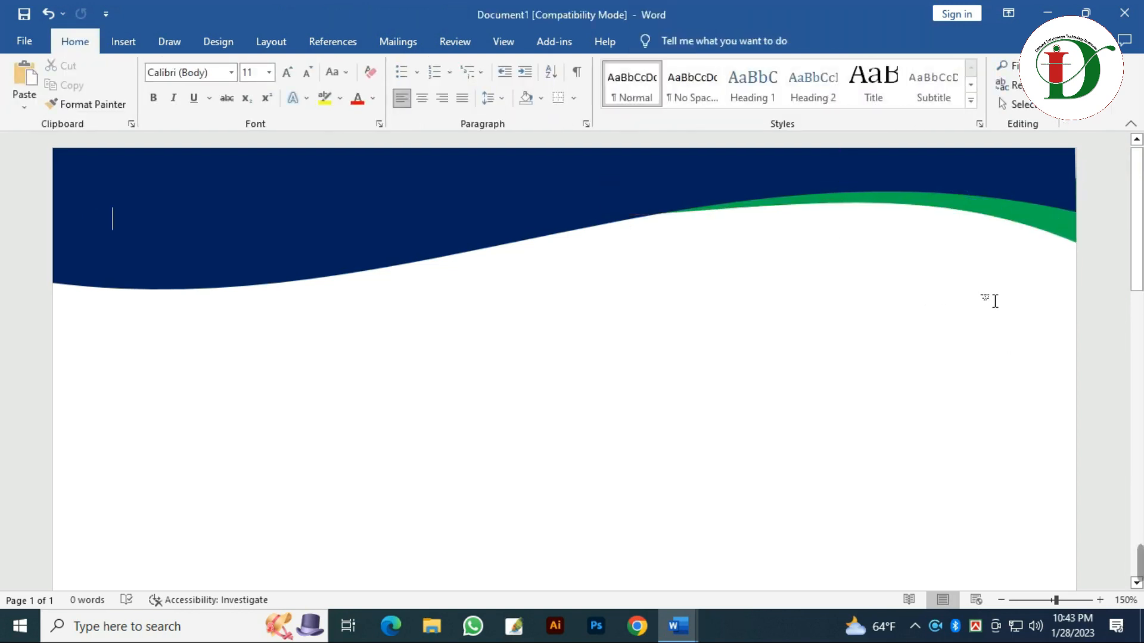
Step: Draw a third rectangle below the green band, reaching from the wave past the page's right edge
{"action": "left_click", "coordinate": [121, 41]}
{"action": "left_click", "coordinate": [224, 66]}
{"action": "left_click", "coordinate": [267, 119]}
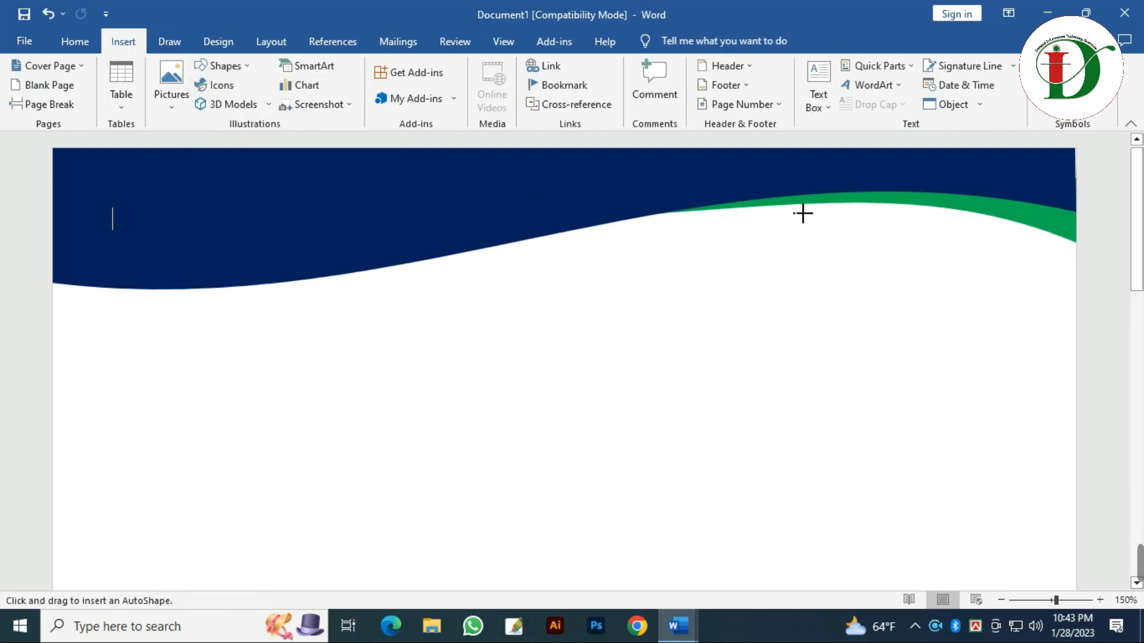
{"action": "left_click_drag", "start_coordinate": [635, 210], "coordinate": [1086, 286]}
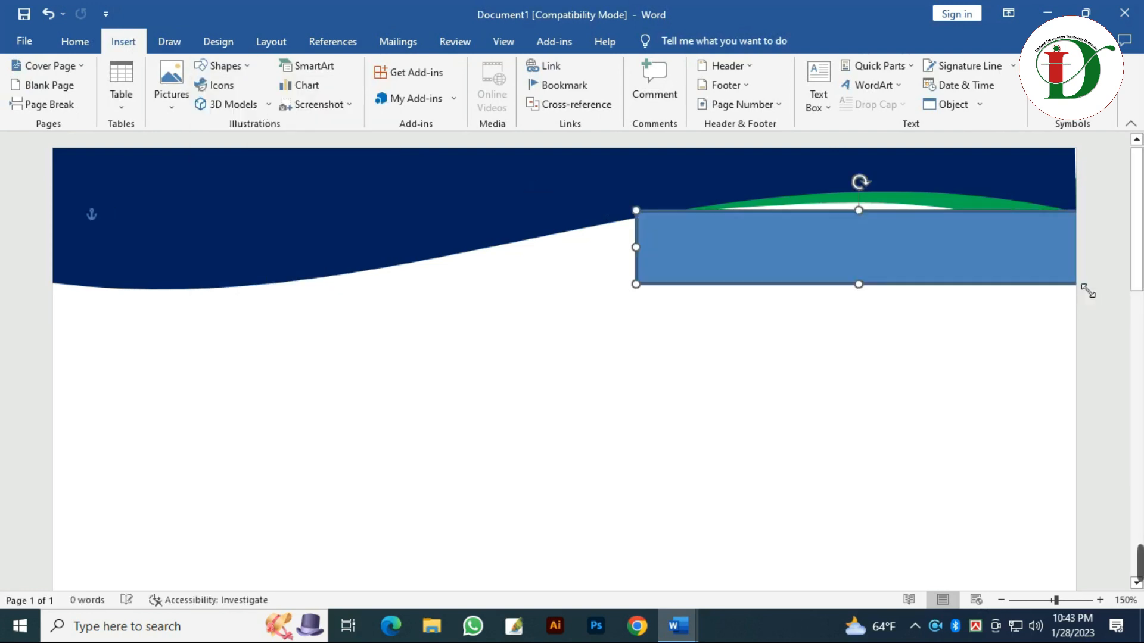
Step: Fill the new rectangle with standard orange and remove its outline
{"action": "left_click", "coordinate": [373, 67]}
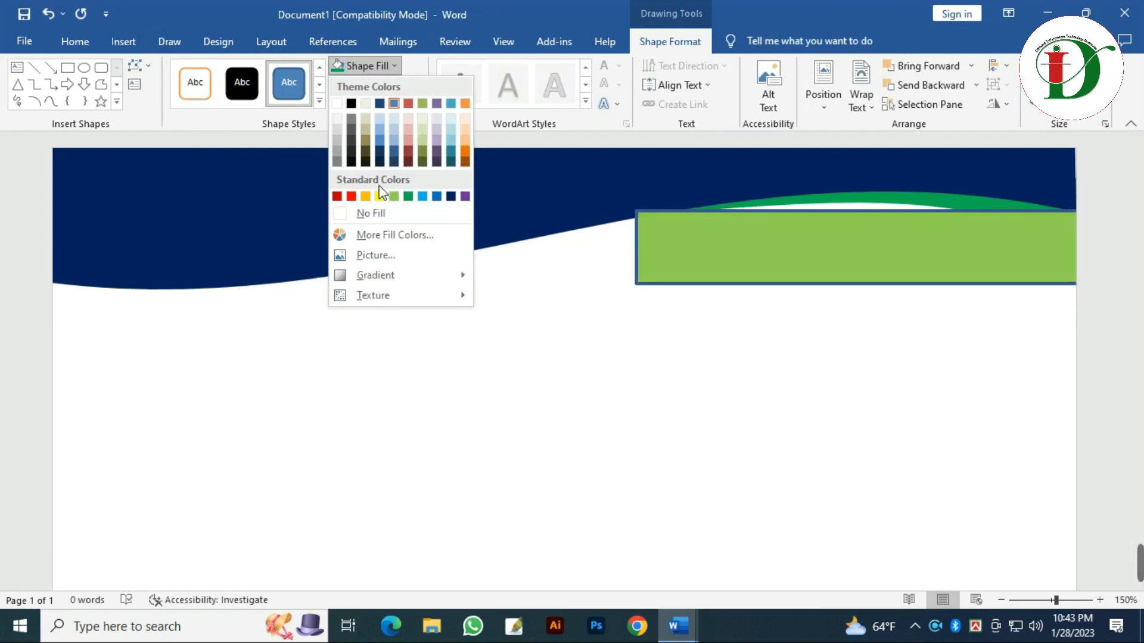
{"action": "left_click", "coordinate": [365, 197]}
{"action": "left_click", "coordinate": [373, 85]}
{"action": "left_click", "coordinate": [398, 236]}
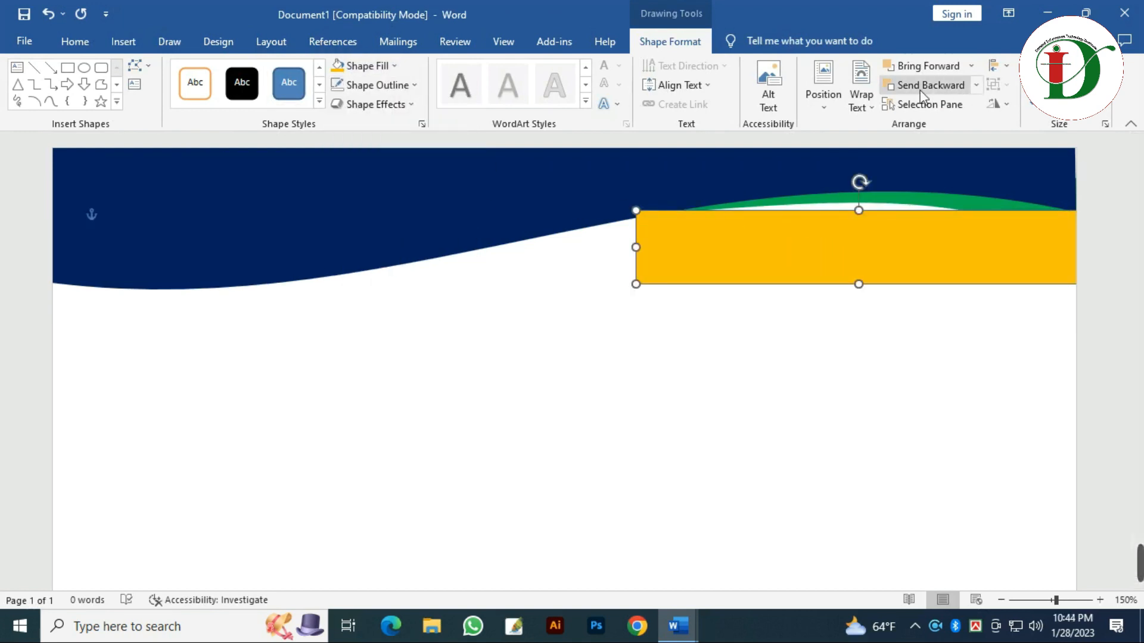
Step: Move the orange rectangle up over the green band and send it backward behind the green and dark blue shapes
{"action": "left_click_drag", "start_coordinate": [868, 275], "coordinate": [867, 251]}
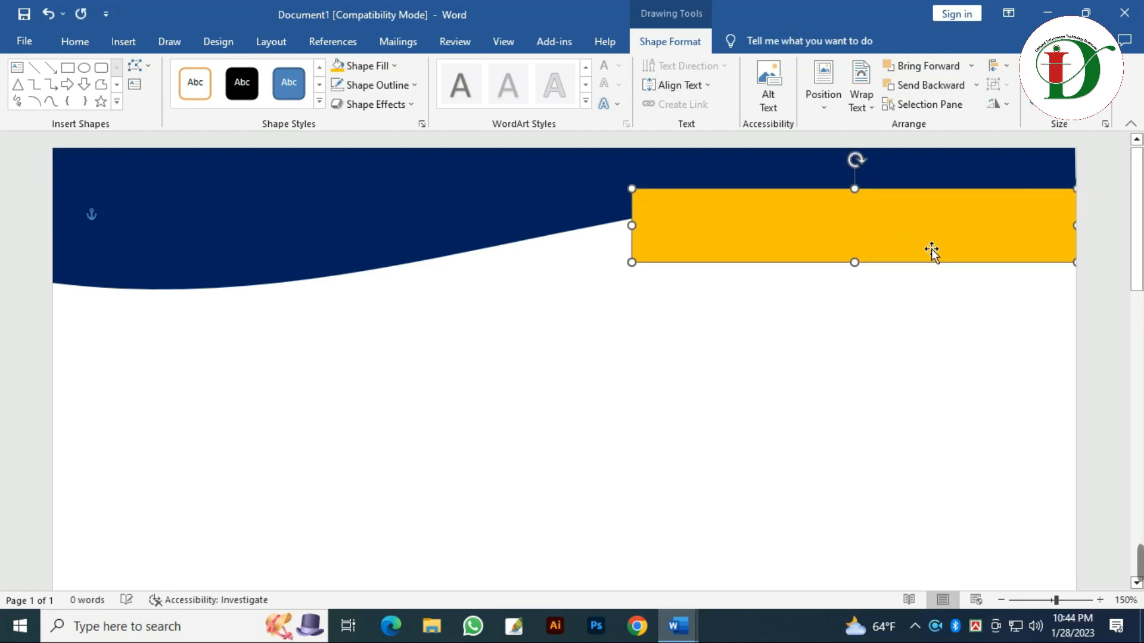
{"action": "key", "text": "Down"}
{"action": "key", "text": "Down"}
{"action": "key", "text": "Right"}
{"action": "key", "text": "Right"}
{"action": "key", "text": "Right"}
{"action": "key", "text": "Right"}
{"action": "key", "text": "Right"}
{"action": "key", "text": "Right"}
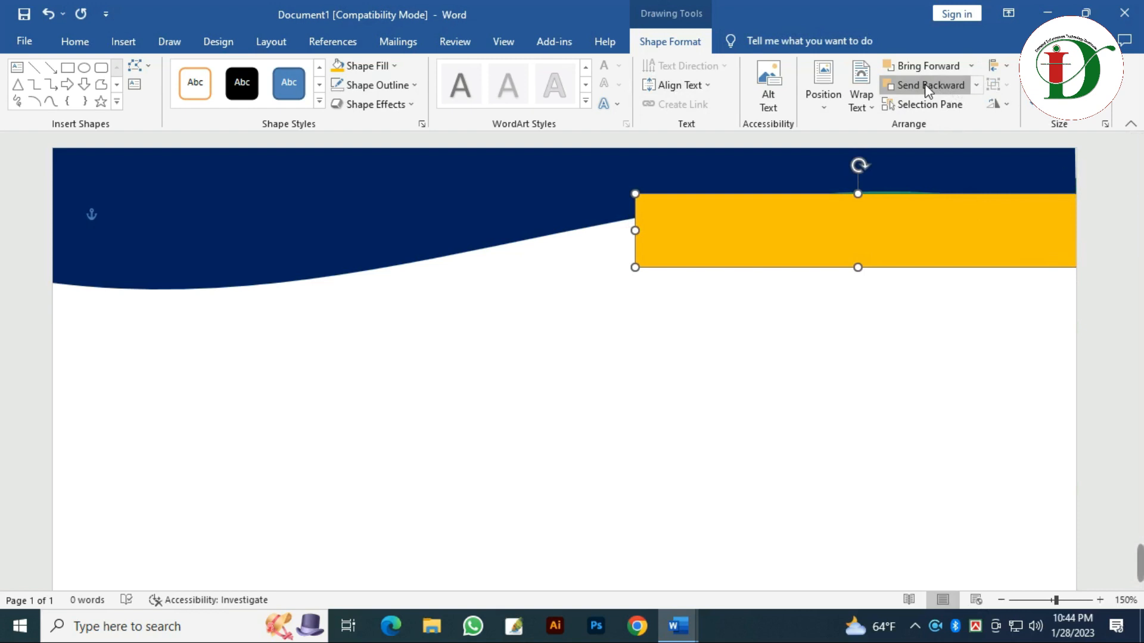
{"action": "left_click", "coordinate": [930, 87]}
{"action": "left_click", "coordinate": [934, 87]}
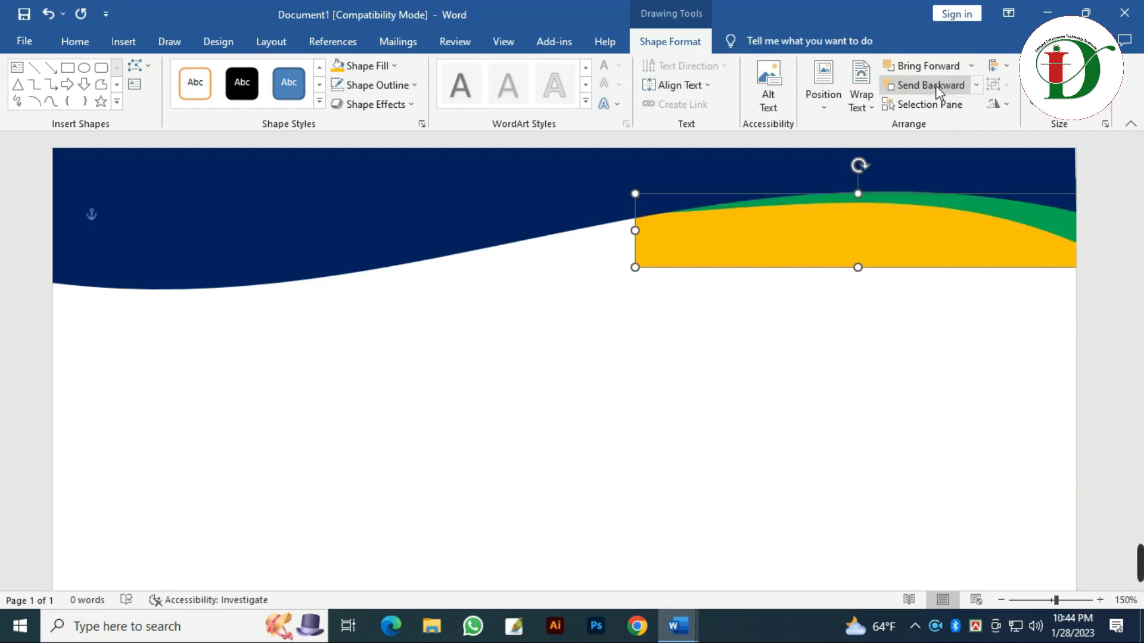
Step: Nudge the orange rectangle horizontally until its right side lines up with the page's right edge
{"action": "key", "text": "Left"}
{"action": "key", "text": "Left"}
{"action": "key", "text": "Left"}
{"action": "key", "text": "Right"}
{"action": "key", "text": "Right"}
{"action": "key", "text": "Right"}
{"action": "key", "text": "Right"}
{"action": "key", "text": "Right"}
{"action": "key", "text": "Right"}
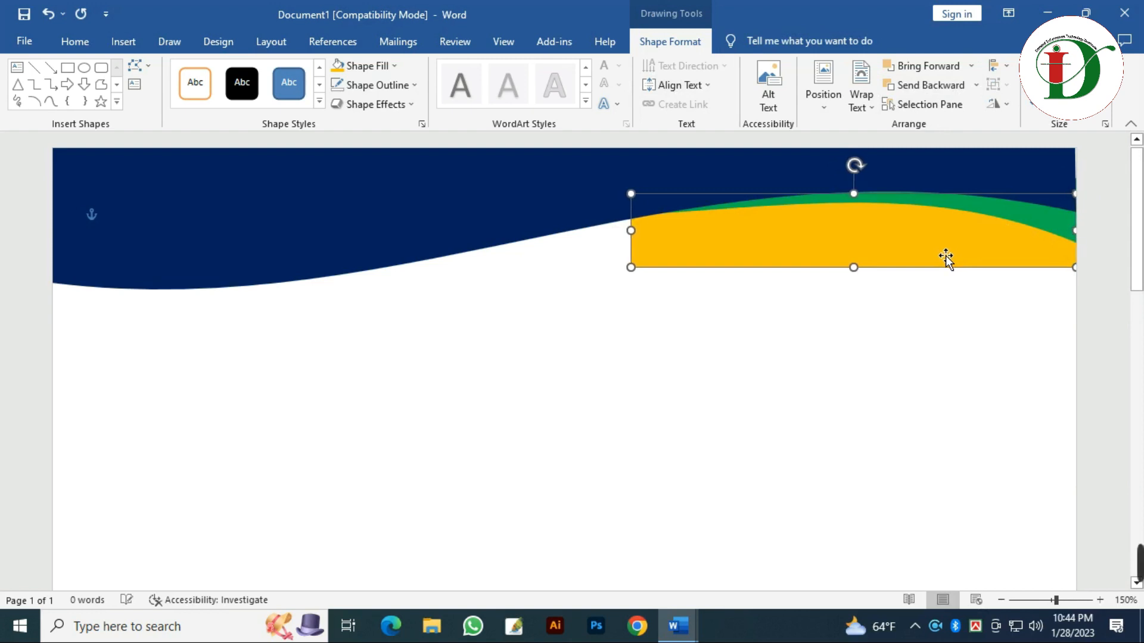
Step: Edit the orange shape's points, moving the lower-left point onto the wave and curving the lower edge into a thin band under the green
{"action": "left_click", "coordinate": [140, 66]}
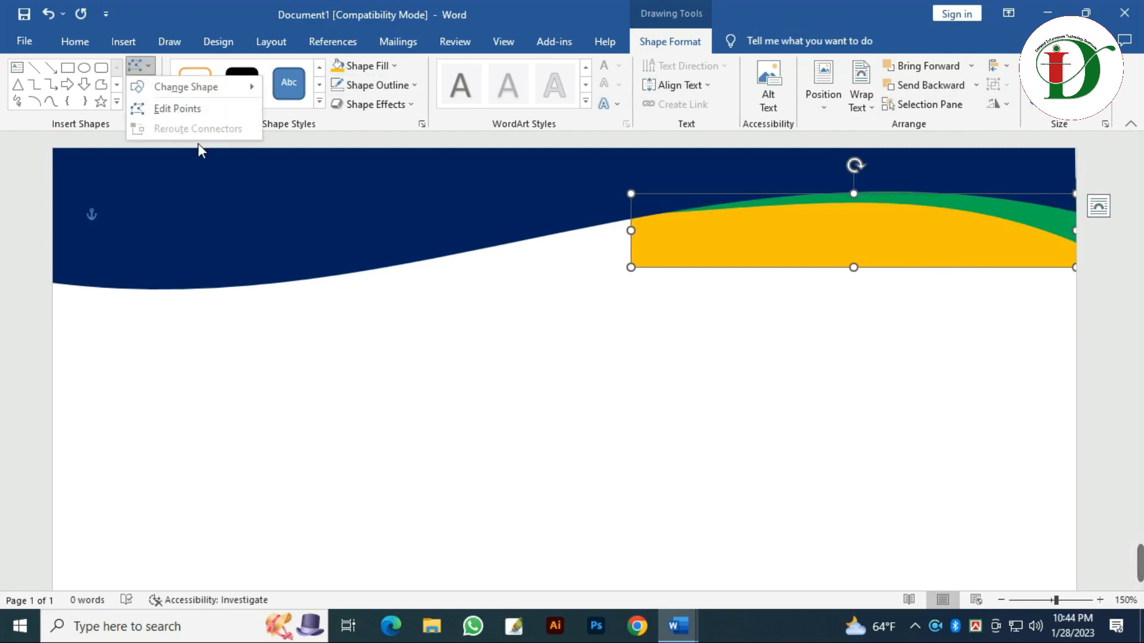
{"action": "left_click", "coordinate": [199, 110]}
{"action": "left_click_drag", "start_coordinate": [632, 267], "coordinate": [610, 221]}
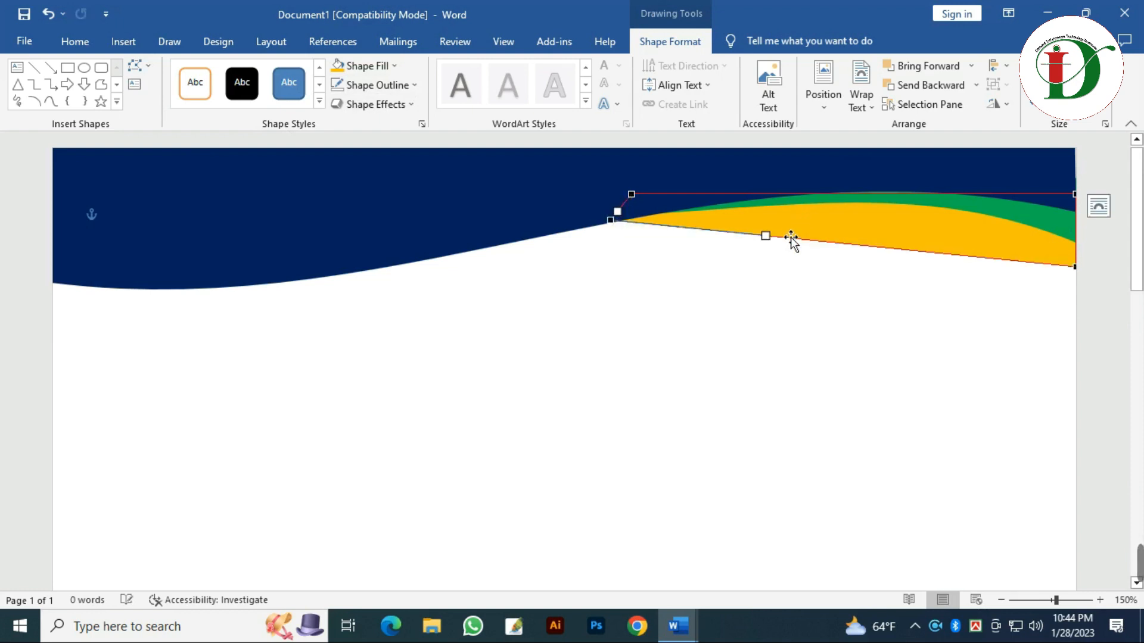
{"action": "left_click_drag", "start_coordinate": [770, 239], "coordinate": [841, 199]}
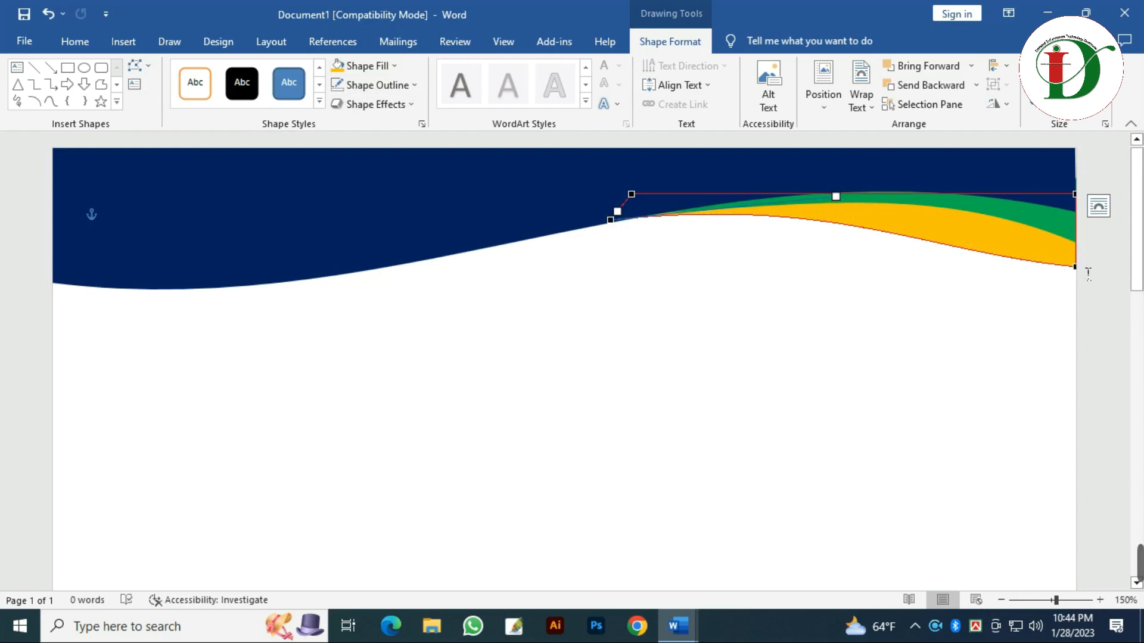
{"action": "left_click_drag", "start_coordinate": [931, 260], "coordinate": [1021, 228]}
{"action": "left_click", "coordinate": [991, 296]}
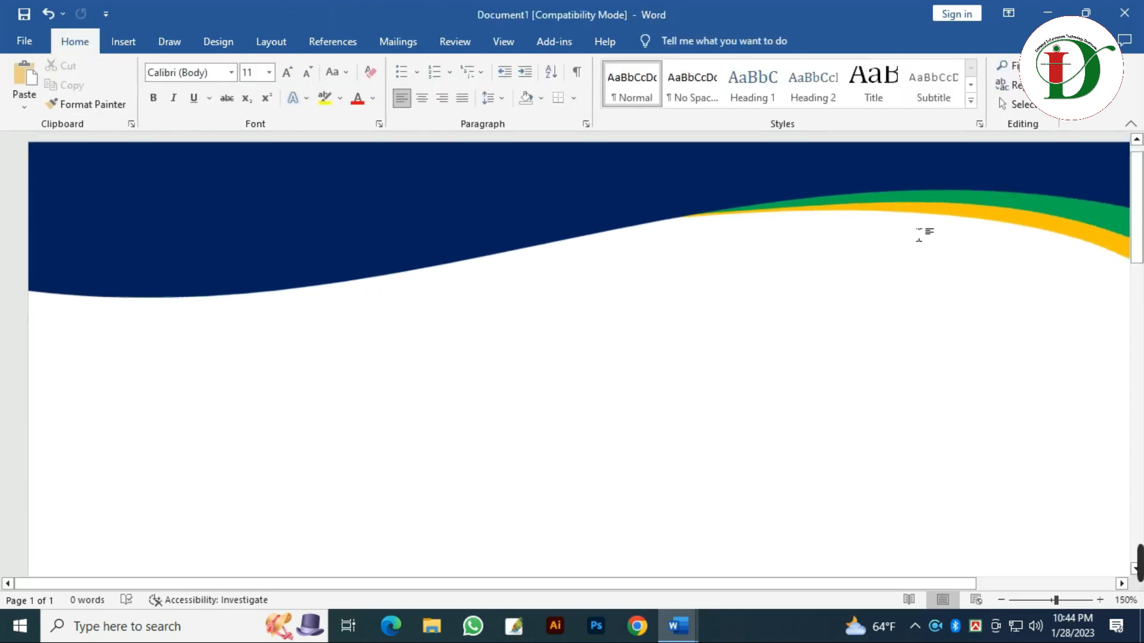
Step: Examine the layered blue, green and orange header at different zoom levels
{"action": "left_click", "coordinate": [955, 228]}
{"action": "left_click", "coordinate": [920, 362]}
{"action": "scroll", "coordinate": [832, 276], "scroll_direction": "down", "scroll_amount": 2, "text": "ctrl"}
{"action": "left_click", "coordinate": [961, 173]}
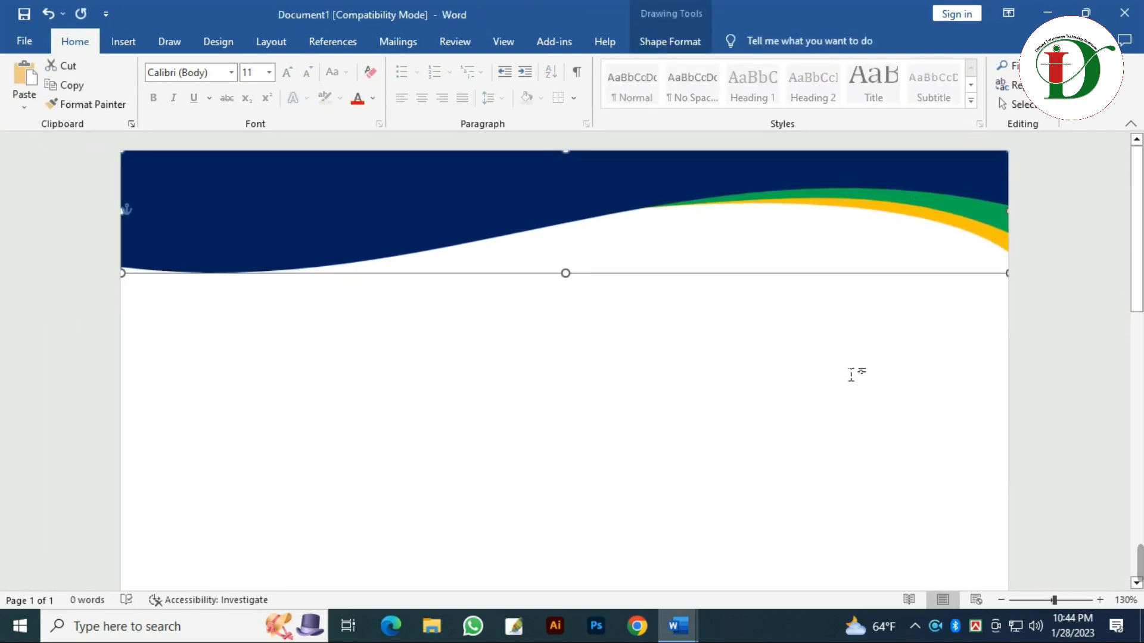
{"action": "left_click", "coordinate": [850, 374]}
{"action": "scroll", "coordinate": [679, 222], "scroll_direction": "down", "scroll_amount": 7, "text": "ctrl"}
{"action": "scroll", "coordinate": [642, 216], "scroll_direction": "up", "scroll_amount": 10, "text": "ctrl"}
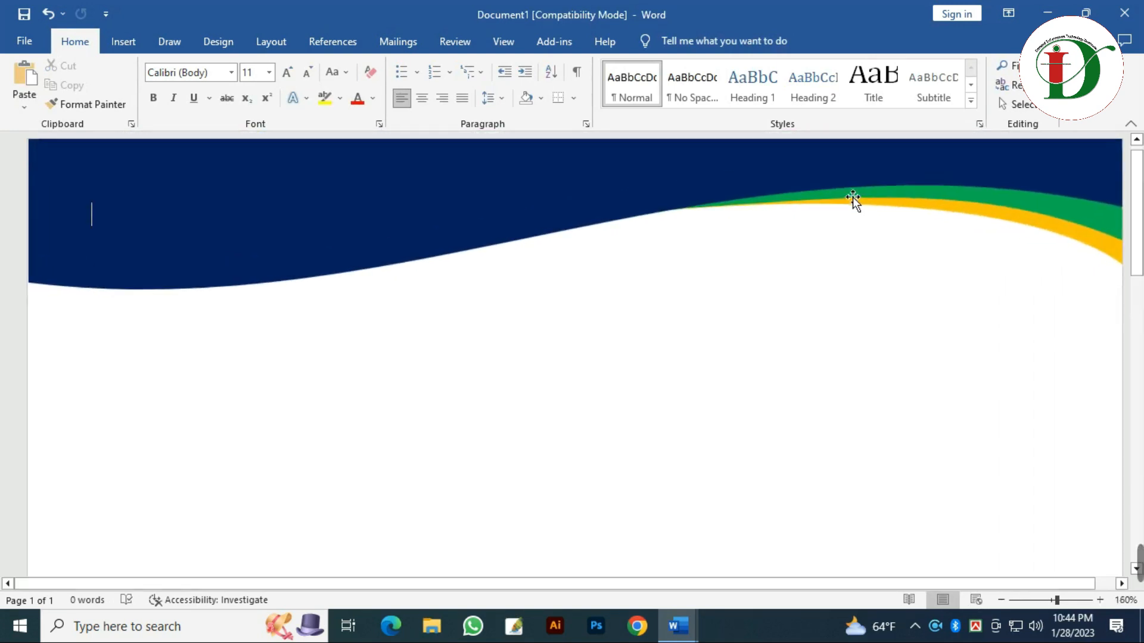
{"action": "left_click", "coordinate": [368, 216]}
{"action": "scroll", "coordinate": [387, 210], "scroll_direction": "down", "scroll_amount": 7, "text": "ctrl"}
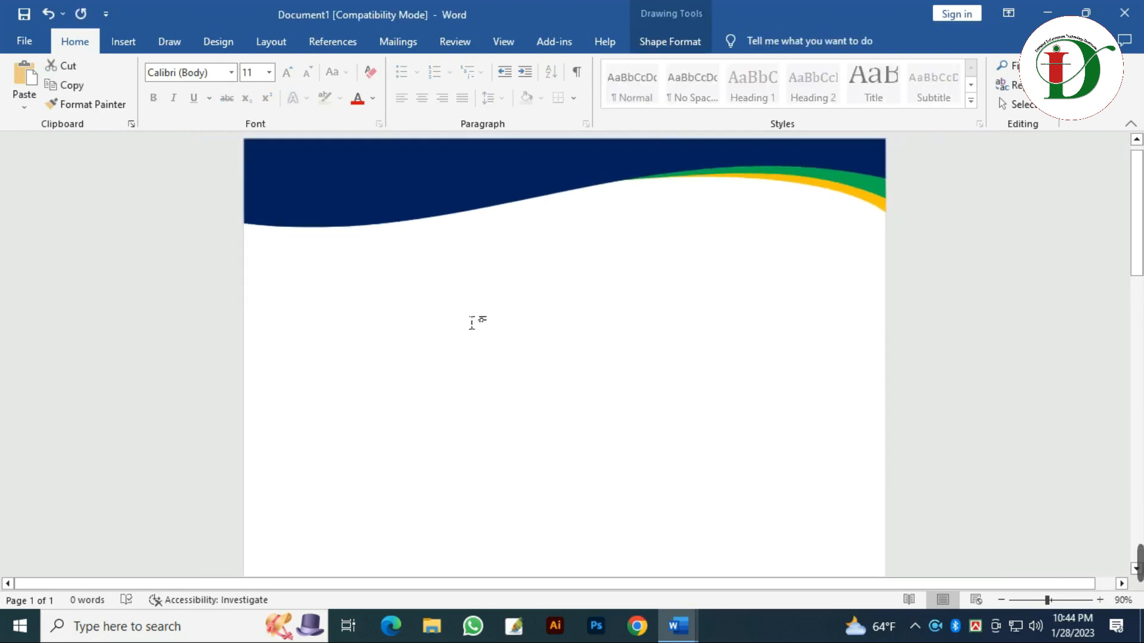
{"action": "scroll", "coordinate": [451, 313], "scroll_direction": "down", "scroll_amount": 8, "text": "ctrl"}
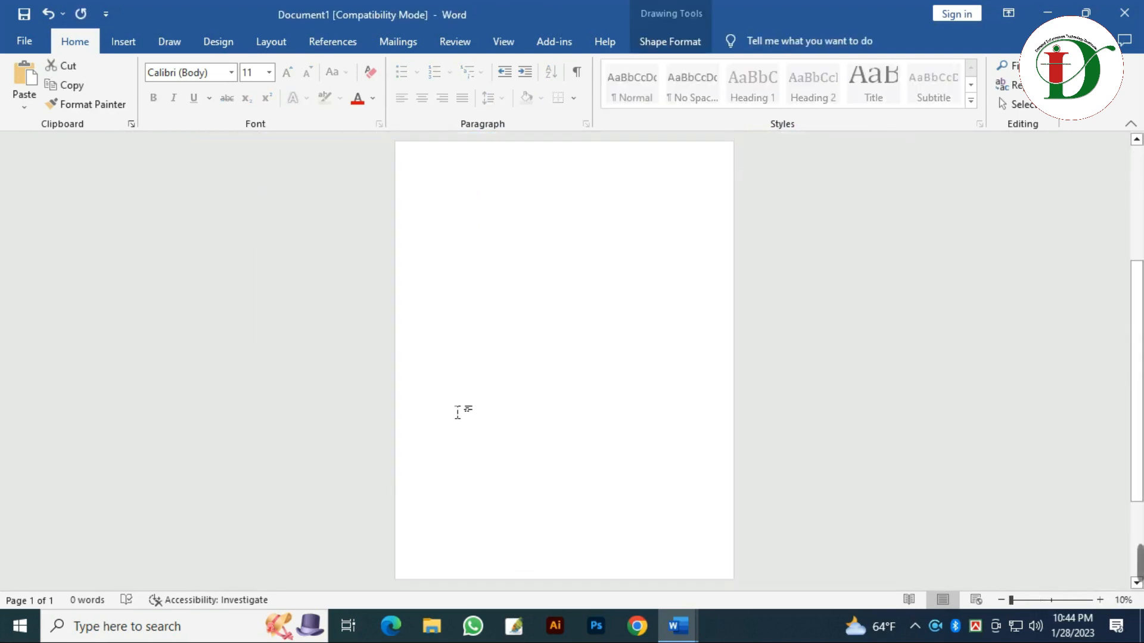
{"action": "scroll", "coordinate": [575, 346], "scroll_direction": "up", "scroll_amount": 8, "text": "ctrl"}
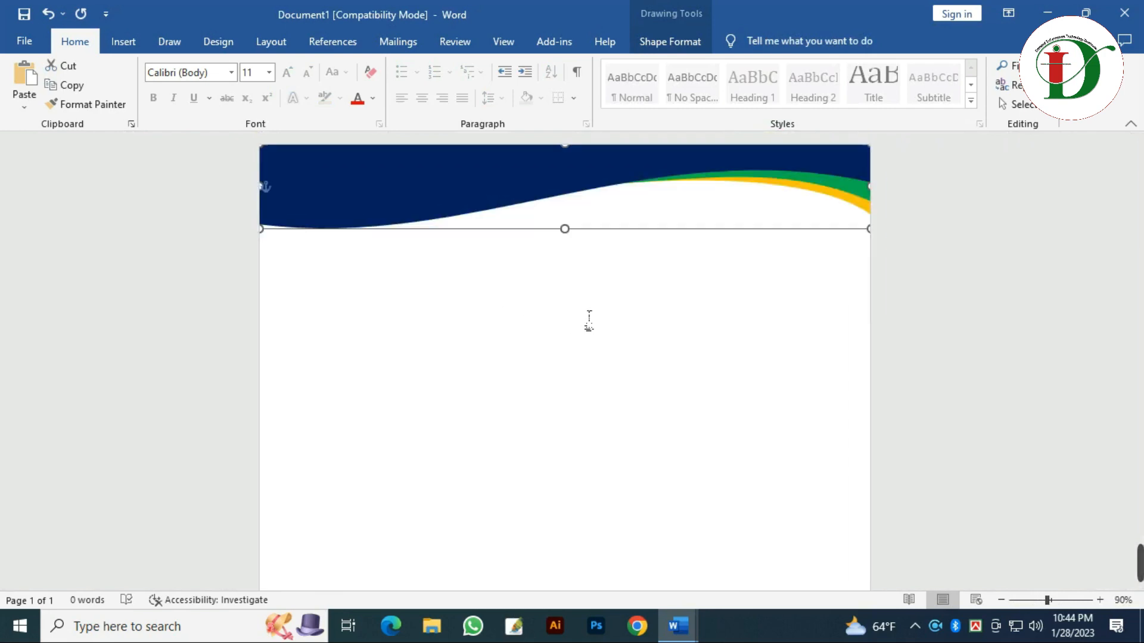
Step: Draw a rectangle in the page's bottom-left corner, covering just over half of the page width
{"action": "scroll", "coordinate": [636, 376], "scroll_direction": "down", "scroll_amount": 4, "text": "ctrl"}
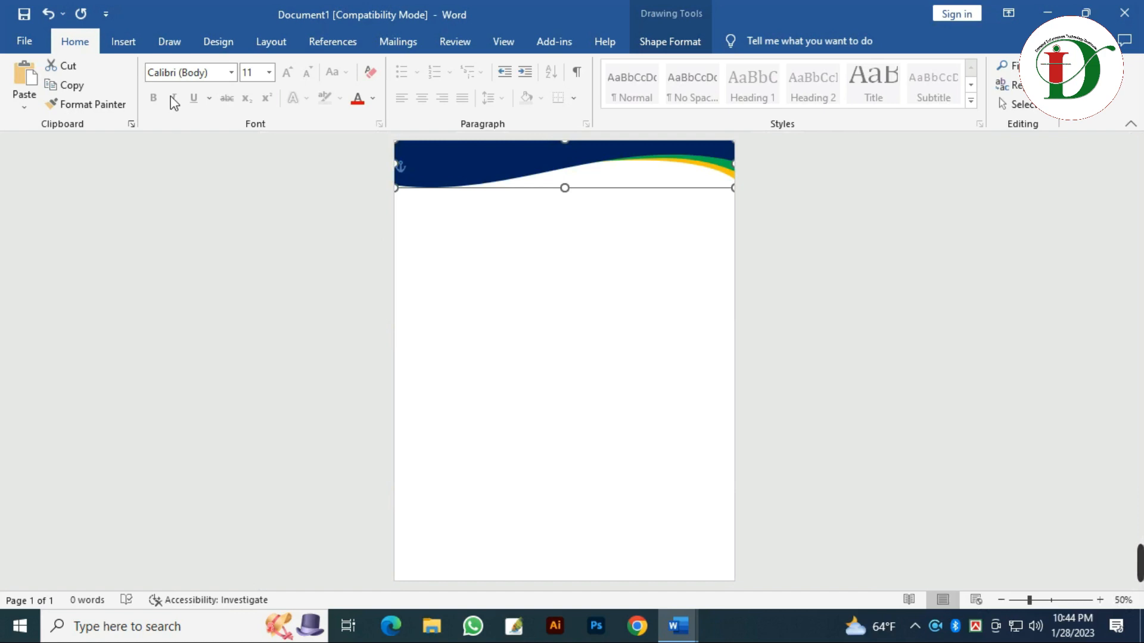
{"action": "left_click", "coordinate": [133, 43]}
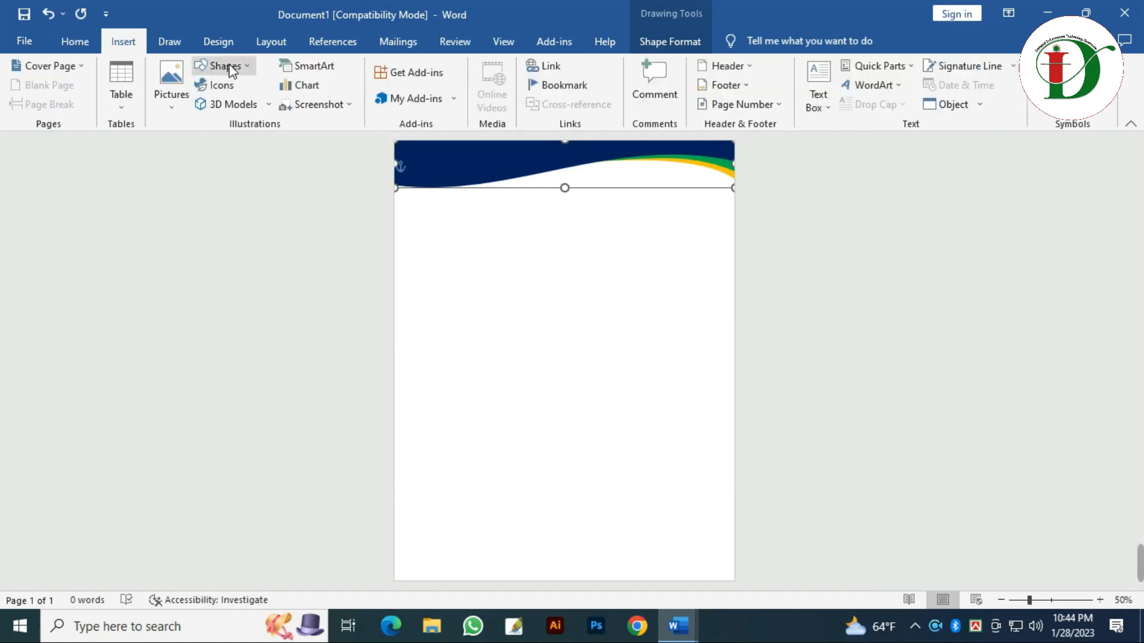
{"action": "left_click", "coordinate": [221, 66]}
{"action": "left_click", "coordinate": [257, 109]}
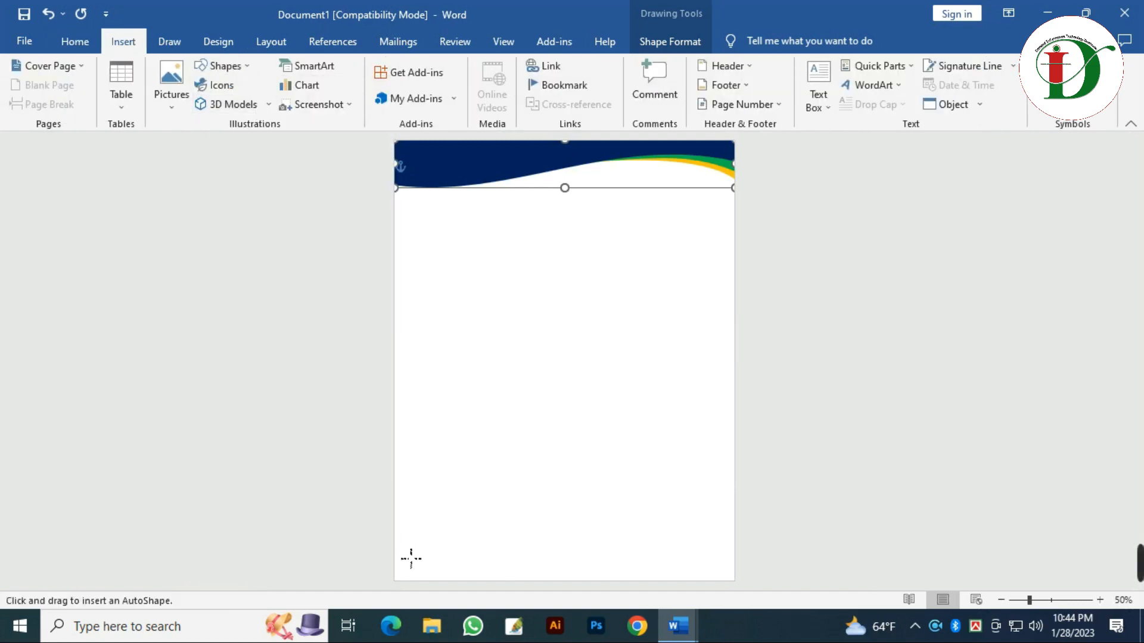
{"action": "left_click_drag", "start_coordinate": [408, 562], "coordinate": [586, 594]}
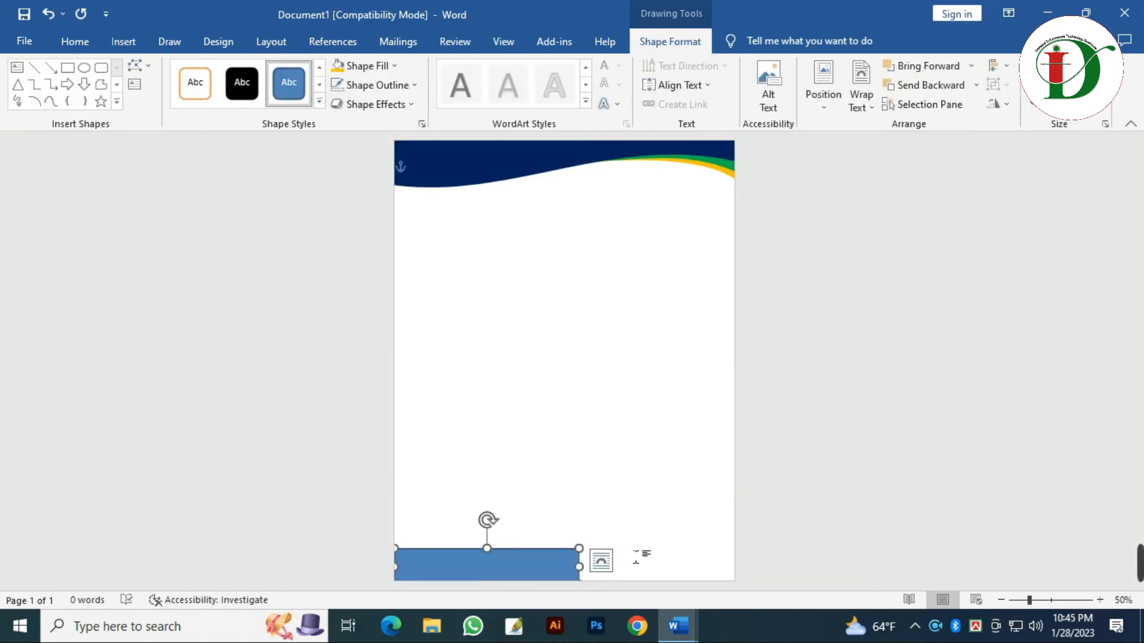
Step: Fill the bottom rectangle with standard dark blue and remove its outline
{"action": "left_click", "coordinate": [393, 67]}
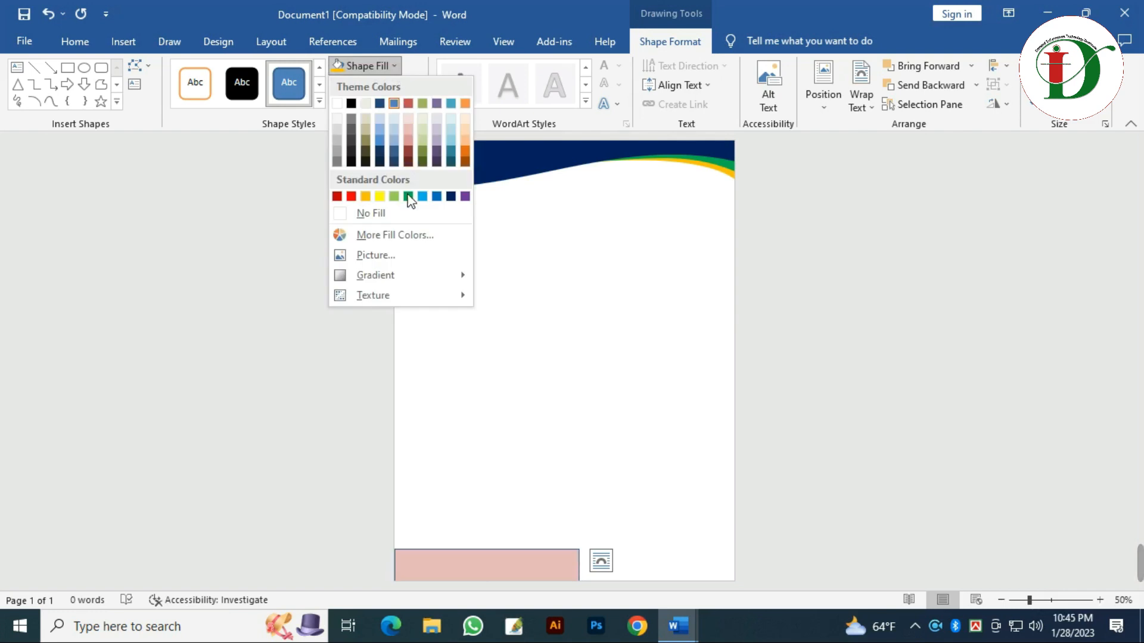
{"action": "left_click", "coordinate": [451, 198]}
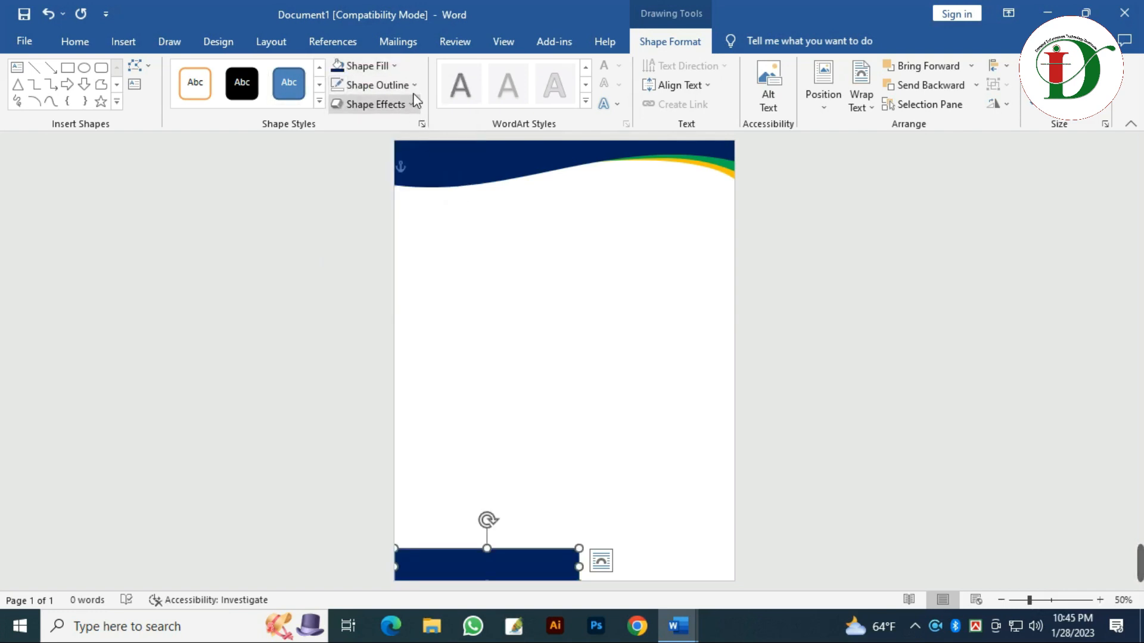
{"action": "left_click", "coordinate": [413, 86]}
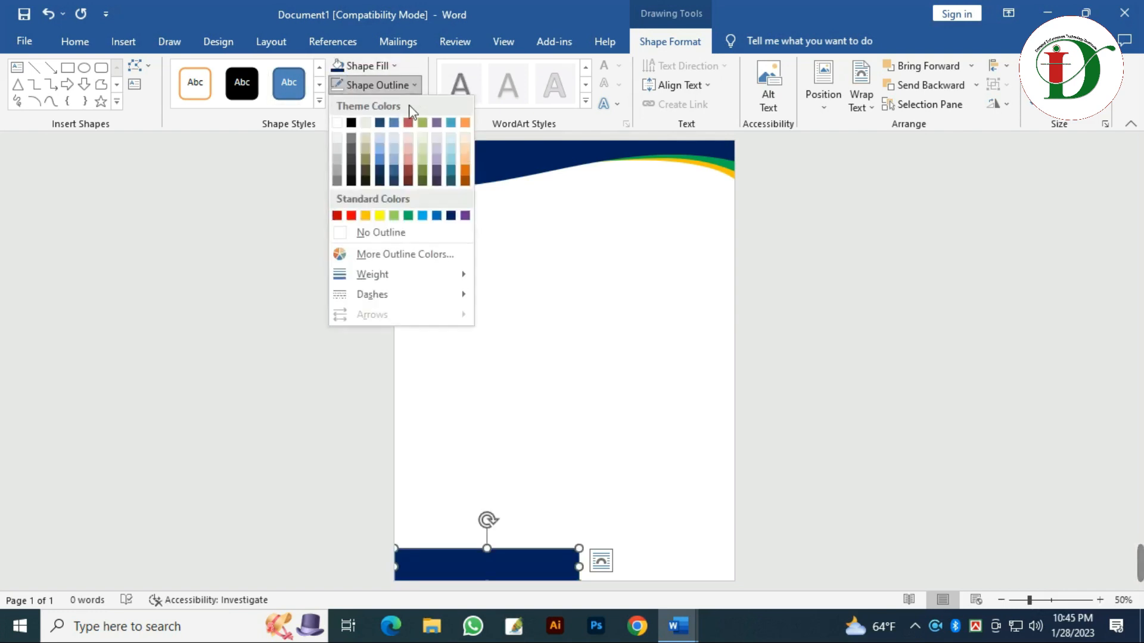
{"action": "left_click", "coordinate": [397, 232]}
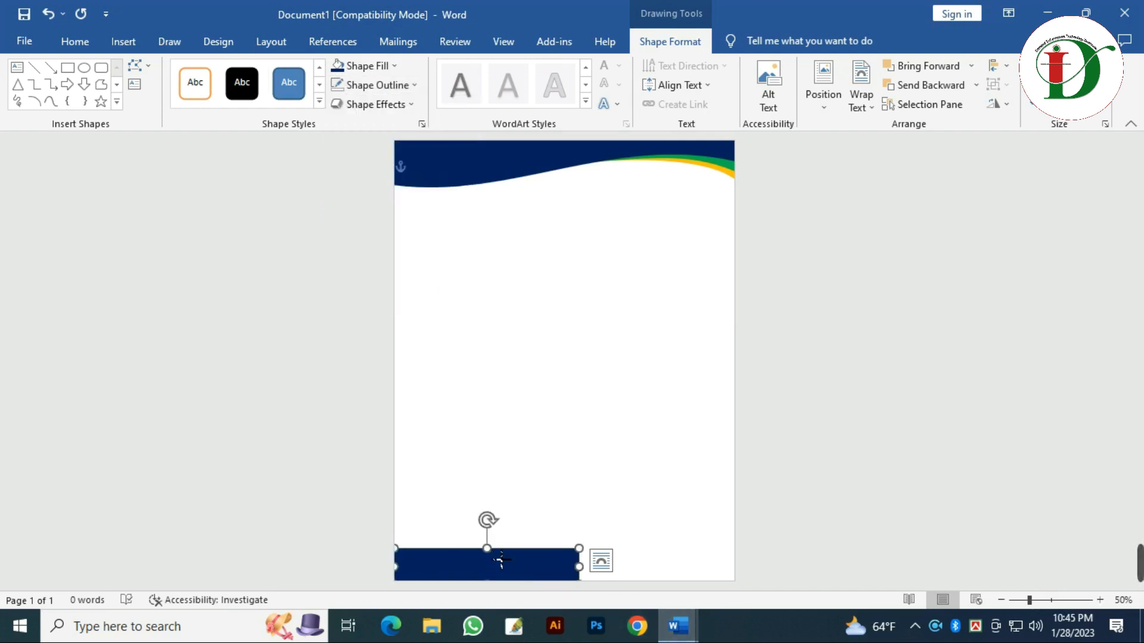
Step: Enlarge the bottom dark blue rectangle slightly upward and to the right
{"action": "left_click_drag", "start_coordinate": [487, 549], "coordinate": [487, 543]}
{"action": "left_click_drag", "start_coordinate": [579, 564], "coordinate": [586, 565]}
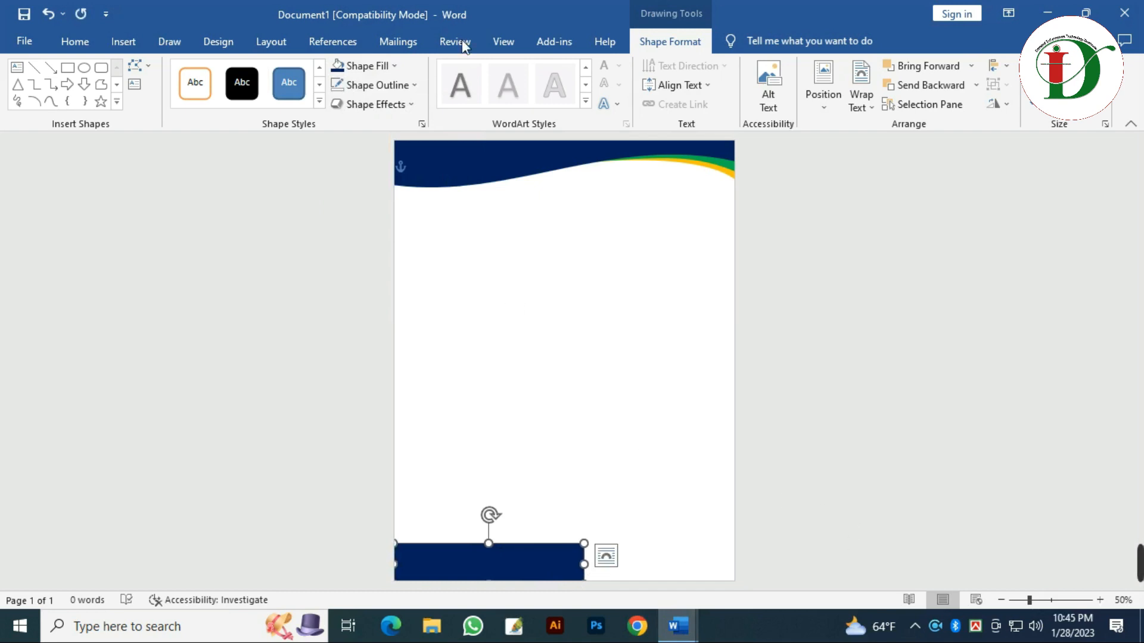
Step: Delete the upper-right edit point of the bottom dark blue rectangle to turn it into a triangle
{"action": "left_click", "coordinate": [148, 62]}
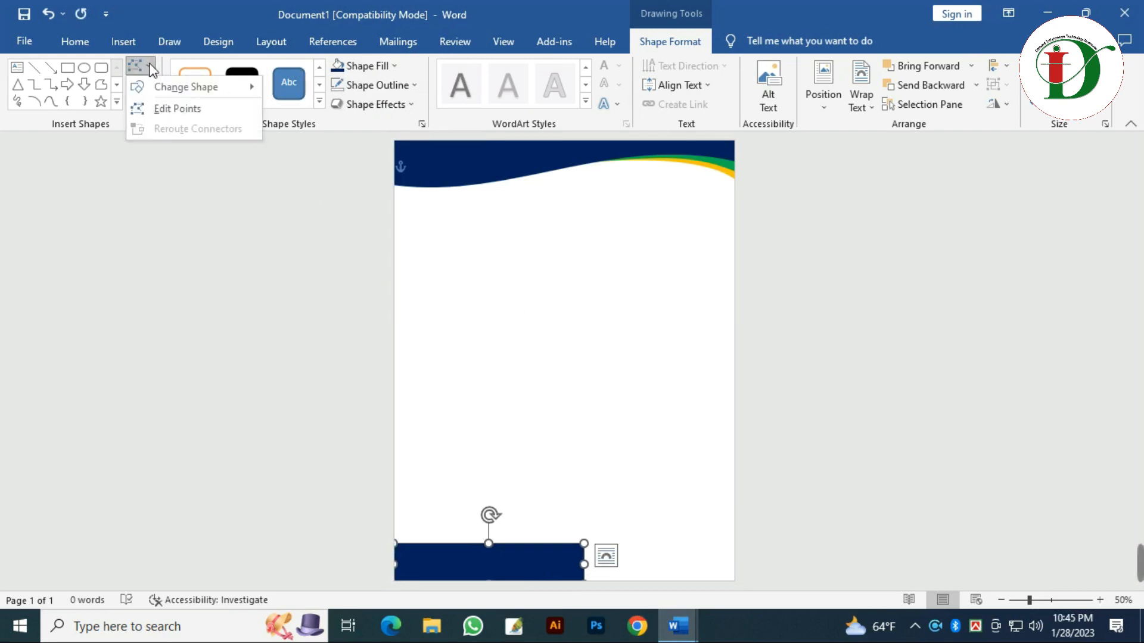
{"action": "left_click", "coordinate": [177, 108]}
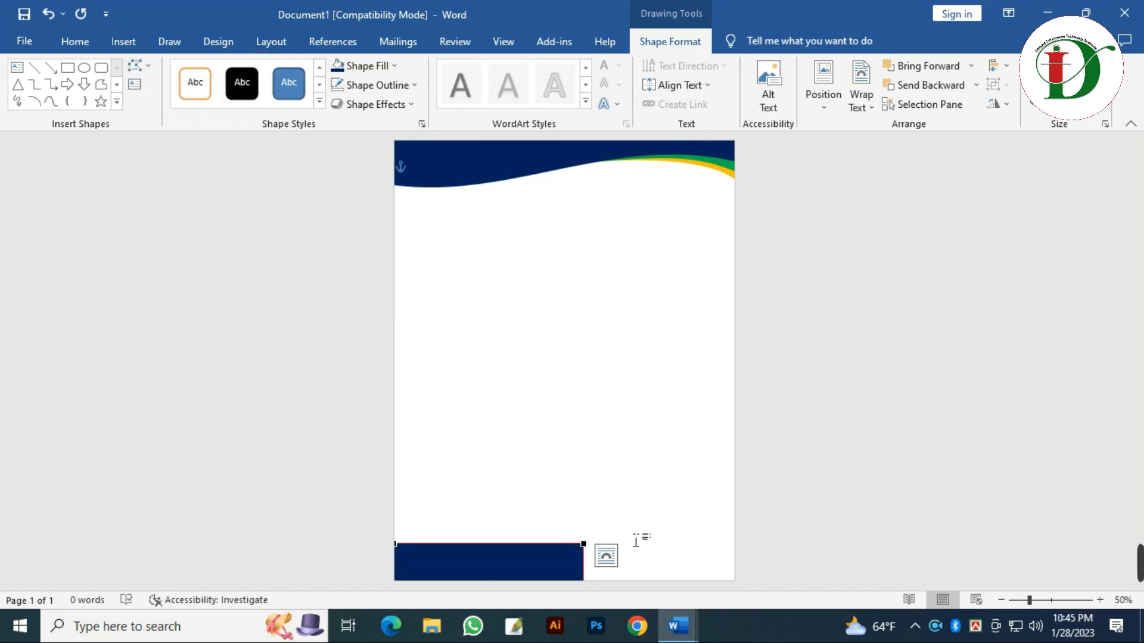
{"action": "right_click", "coordinate": [585, 545]}
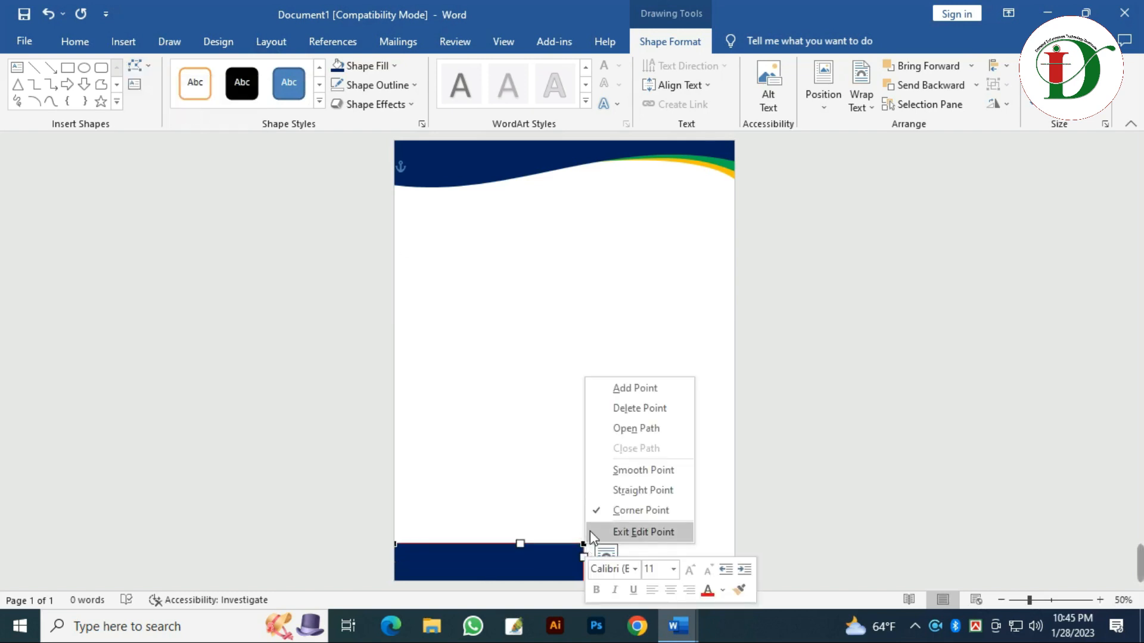
{"action": "left_click", "coordinate": [681, 410]}
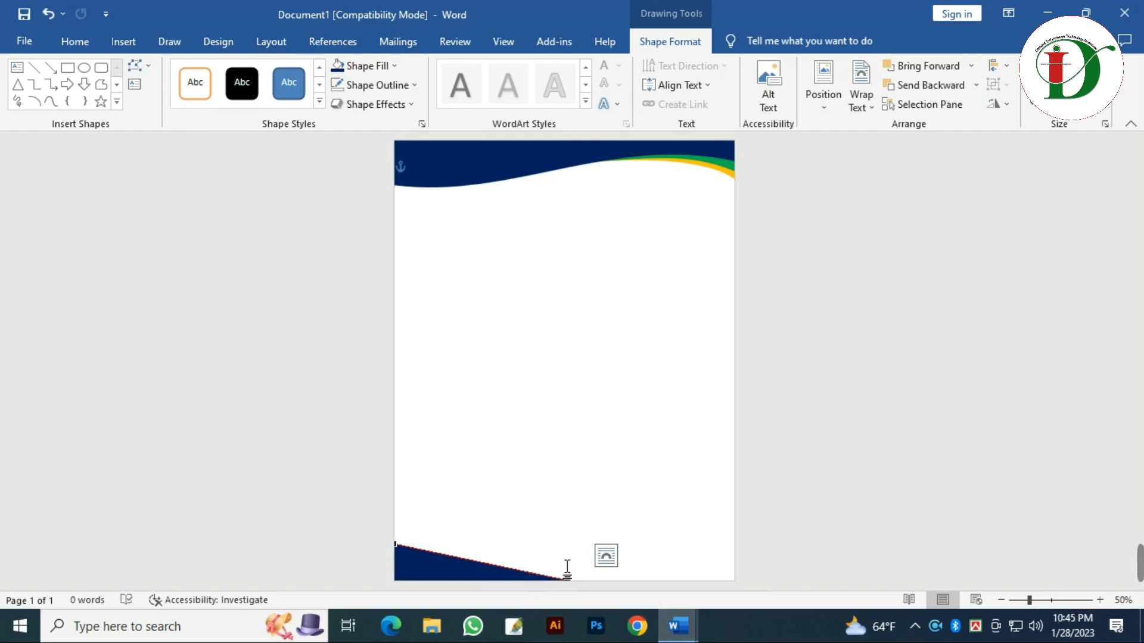
Step: Bend the triangle's sloped edge upward into a wave and nudge the shape slightly up
{"action": "scroll", "coordinate": [567, 569], "scroll_direction": "up", "scroll_amount": 7}
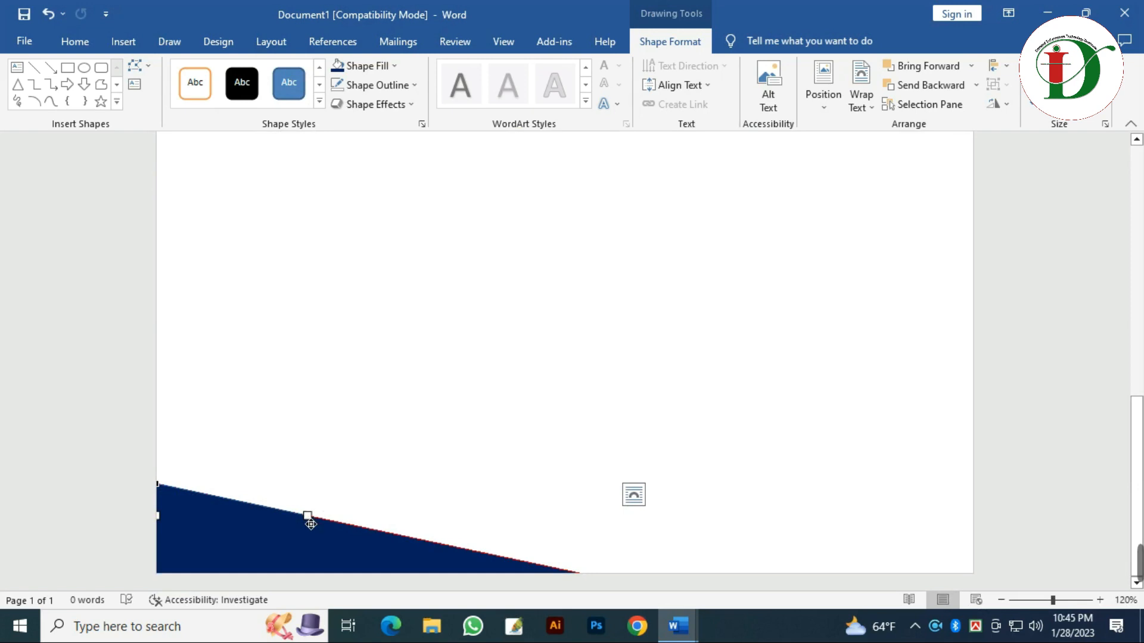
{"action": "left_click_drag", "start_coordinate": [313, 520], "coordinate": [385, 460]}
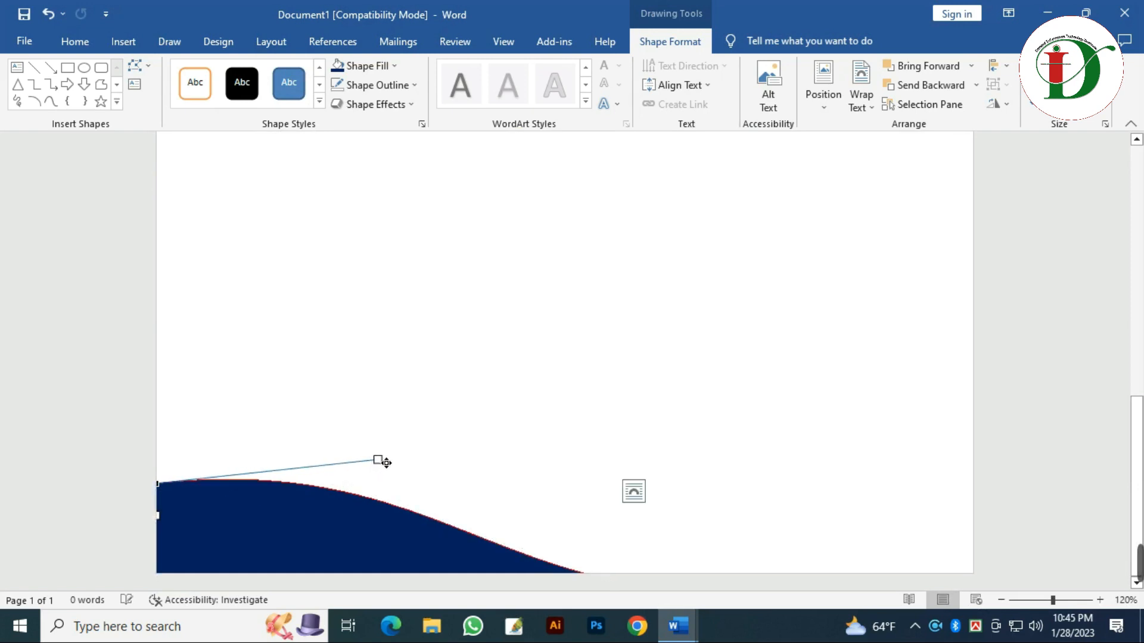
{"action": "key", "text": "Up"}
{"action": "key", "text": "Up"}
{"action": "key", "text": "Up"}
{"action": "key", "text": "Up"}
{"action": "key", "text": "Up"}
{"action": "key", "text": "Up"}
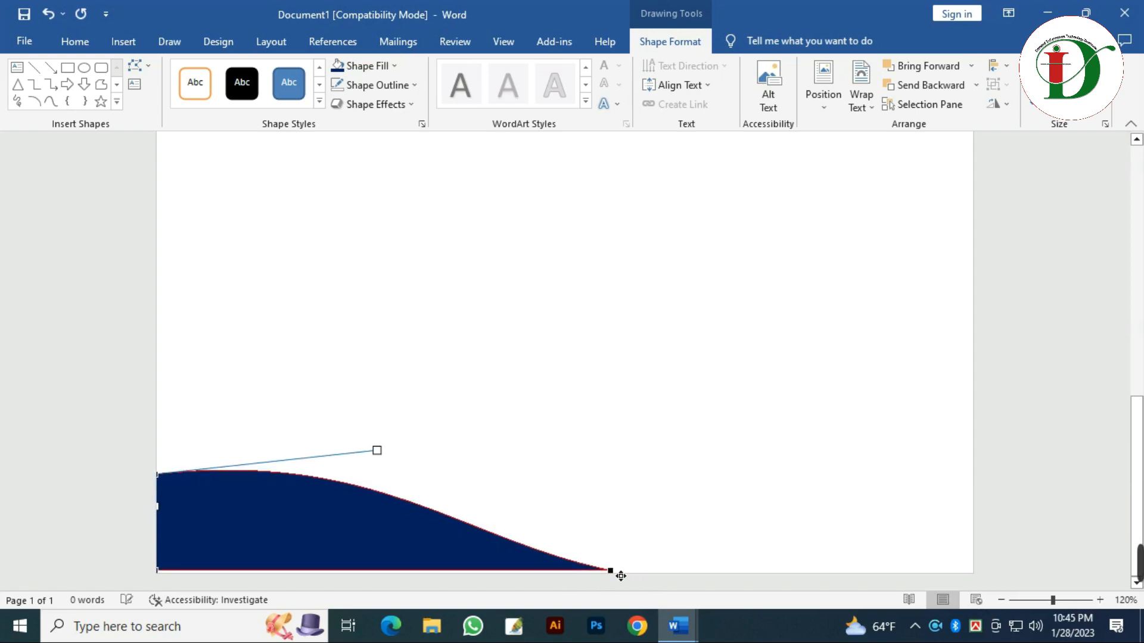
Step: Refine both ends of the dark blue wave's curve and nudge the shape down to meet the page's bottom edge
{"action": "left_click", "coordinate": [610, 571]}
{"action": "left_click_drag", "start_coordinate": [475, 541], "coordinate": [488, 533]}
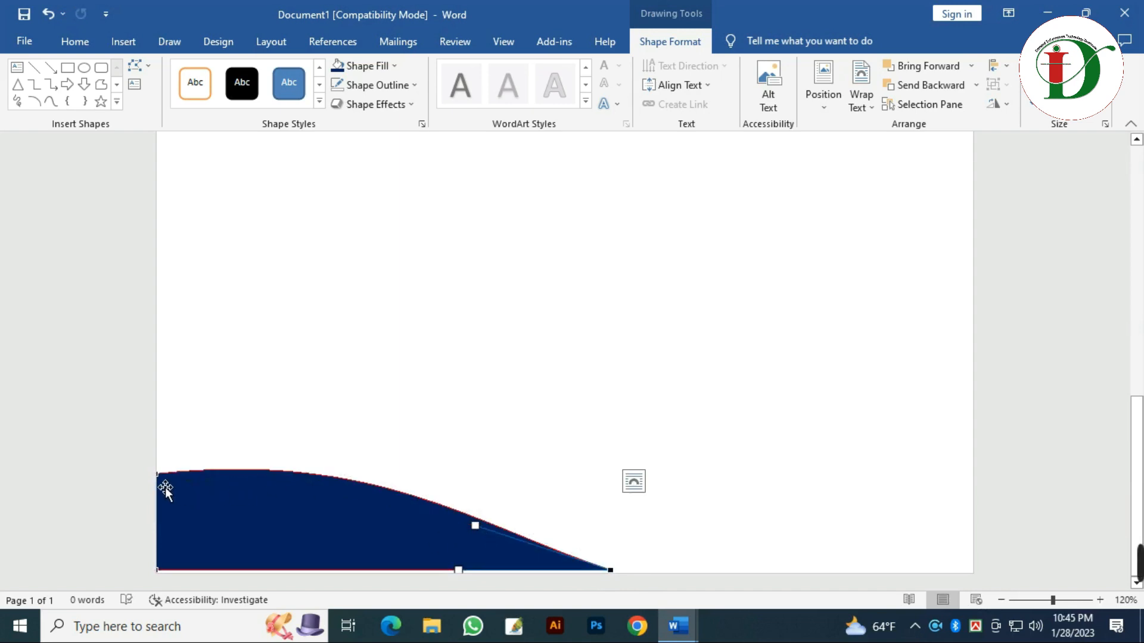
{"action": "left_click_drag", "start_coordinate": [379, 458], "coordinate": [409, 436]}
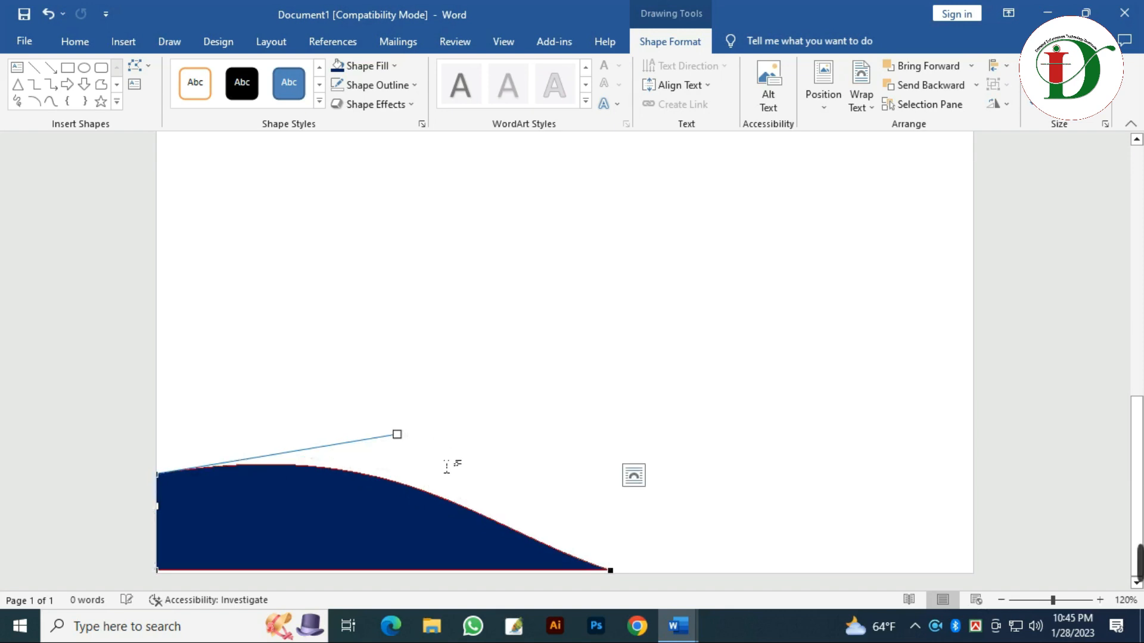
{"action": "key", "text": "Down"}
{"action": "key", "text": "Down"}
{"action": "key", "text": "Down"}
{"action": "key", "text": "Down"}
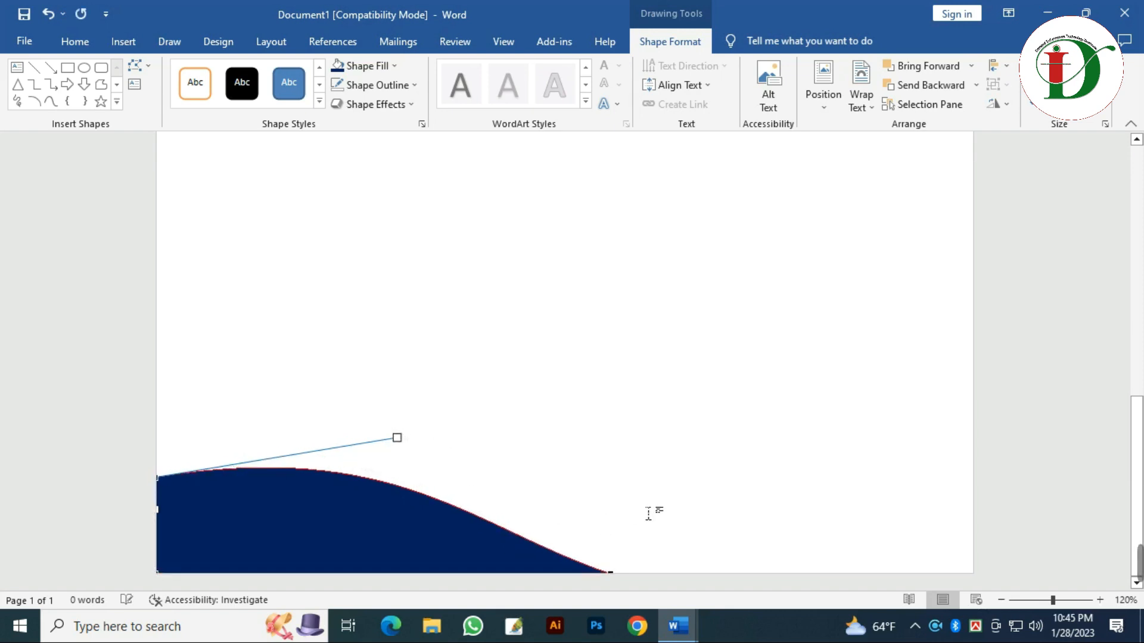
{"action": "left_click", "coordinate": [525, 494]}
{"action": "scroll", "coordinate": [491, 487], "scroll_direction": "down", "scroll_amount": 9}
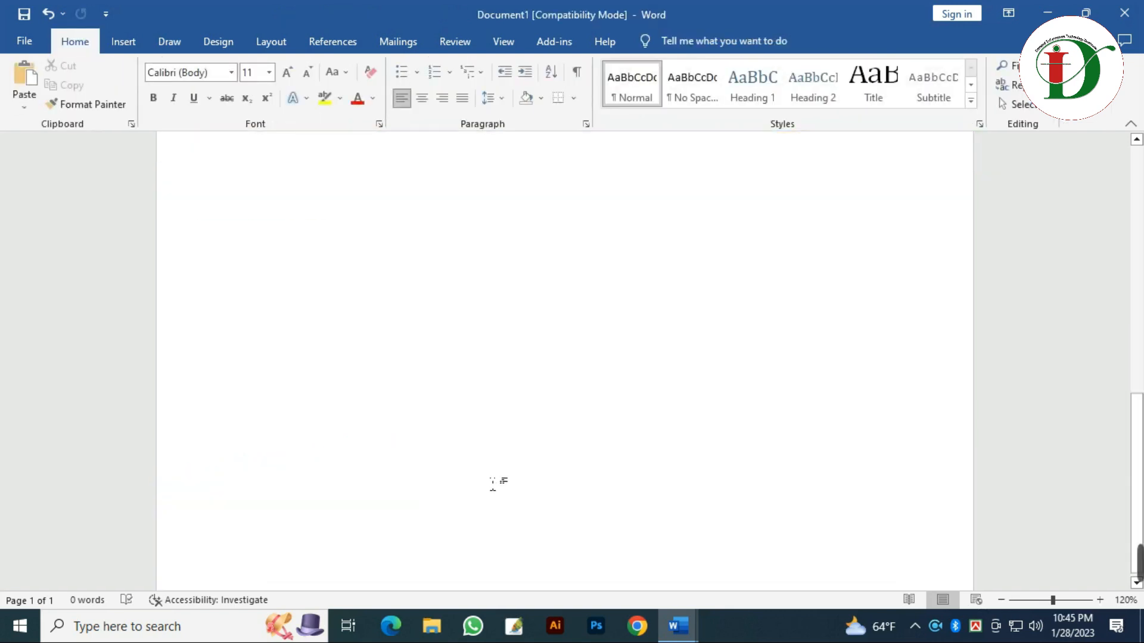
Step: Duplicate the footer's dark blue wave and move the copy slightly up and to the right of the original
{"action": "left_click", "coordinate": [405, 534]}
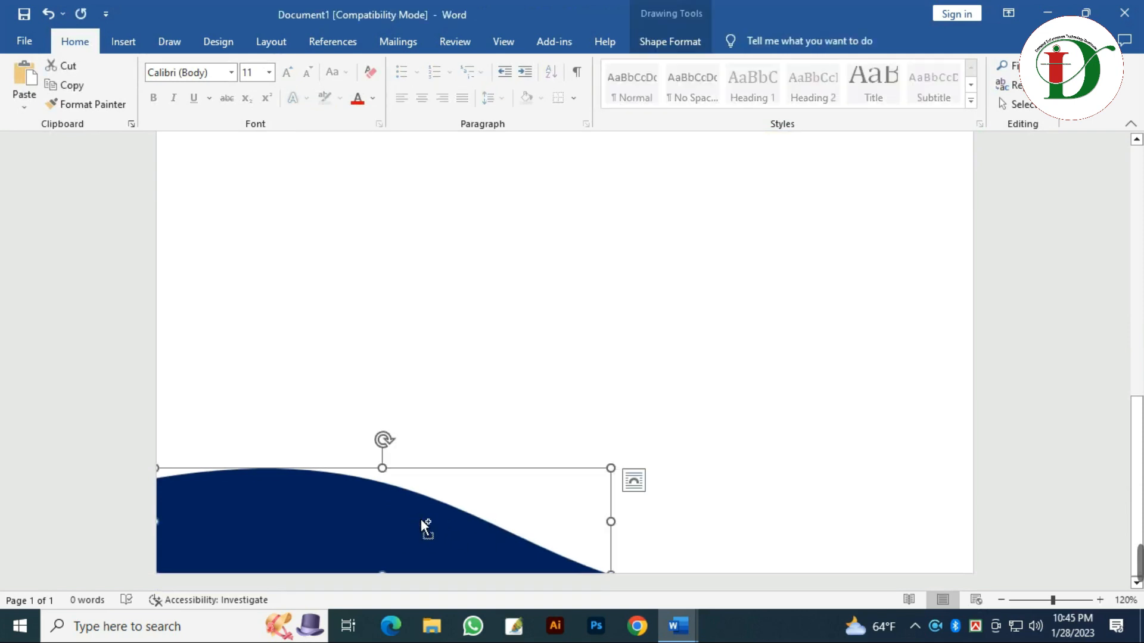
{"action": "key", "text": "ctrl+d"}
{"action": "key", "text": "Up"}
{"action": "key", "text": "Up"}
{"action": "key", "text": "Up"}
{"action": "key", "text": "Up"}
{"action": "key", "text": "Up"}
{"action": "key", "text": "Up"}
{"action": "key", "text": "Right"}
{"action": "key", "text": "Right"}
{"action": "key", "text": "Right"}
{"action": "key", "text": "Right"}
{"action": "key", "text": "Right"}
{"action": "key", "text": "Right"}
{"action": "key", "text": "Right"}
{"action": "key", "text": "Right"}
{"action": "key", "text": "Down"}
{"action": "key", "text": "Down"}
{"action": "key", "text": "Right"}
{"action": "key", "text": "Right"}
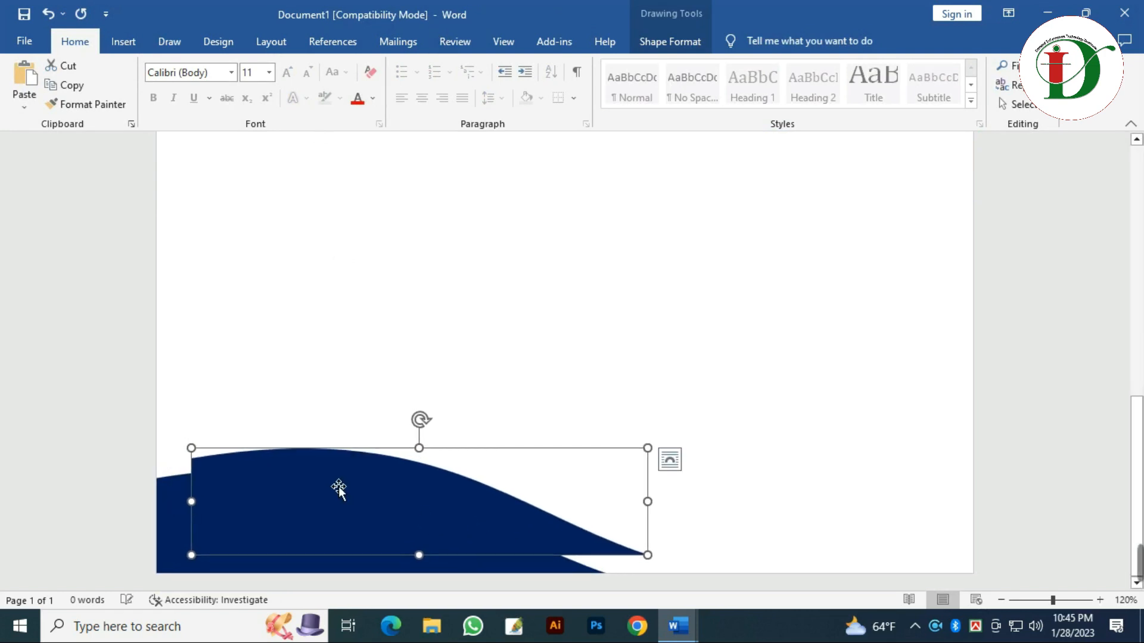
Step: Fill the copied wave with standard green and send it behind the dark blue wave
{"action": "double_click", "coordinate": [338, 489]}
{"action": "left_click", "coordinate": [394, 66]}
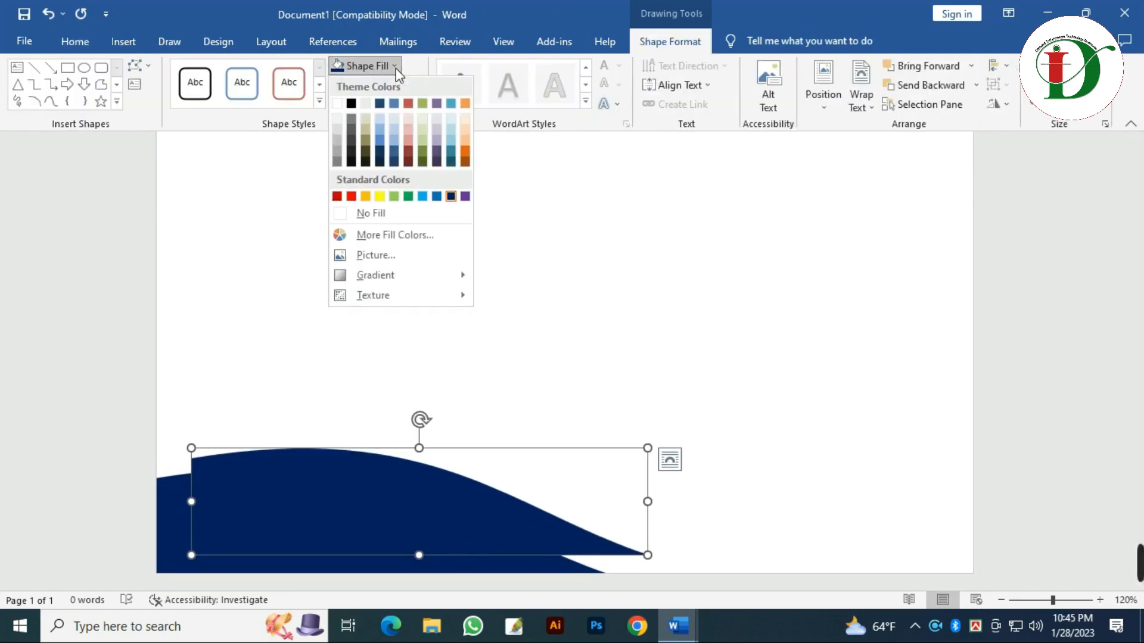
{"action": "left_click", "coordinate": [408, 196]}
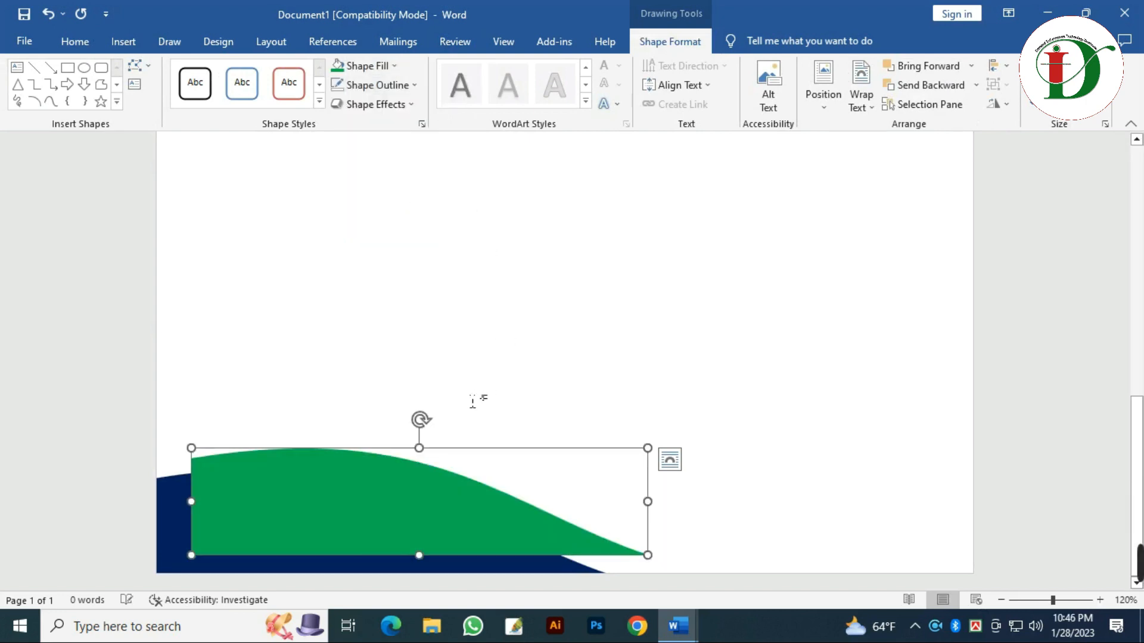
{"action": "left_click", "coordinate": [934, 86]}
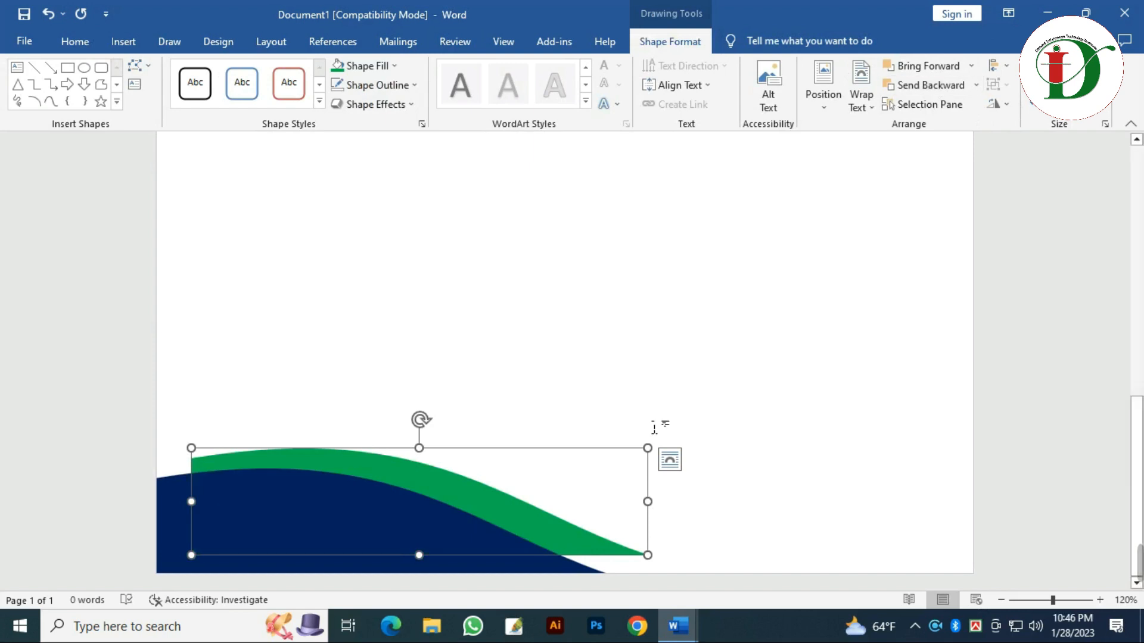
Step: Move the green wave right and down so it emerges from the dark blue crest and runs off the page bottom
{"action": "left_click_drag", "start_coordinate": [542, 524], "coordinate": [585, 535]}
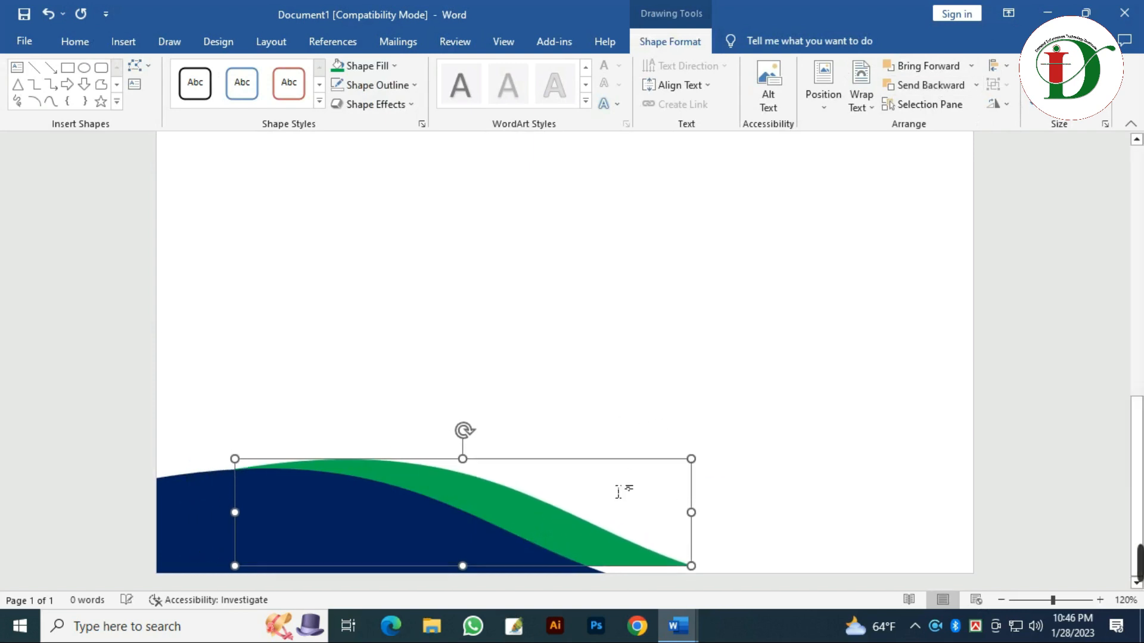
{"action": "key", "text": "Down"}
{"action": "key", "text": "Down"}
{"action": "key", "text": "Down"}
{"action": "key", "text": "Down"}
{"action": "key", "text": "Down"}
{"action": "key", "text": "Down"}
{"action": "key", "text": "Down"}
{"action": "key", "text": "Down"}
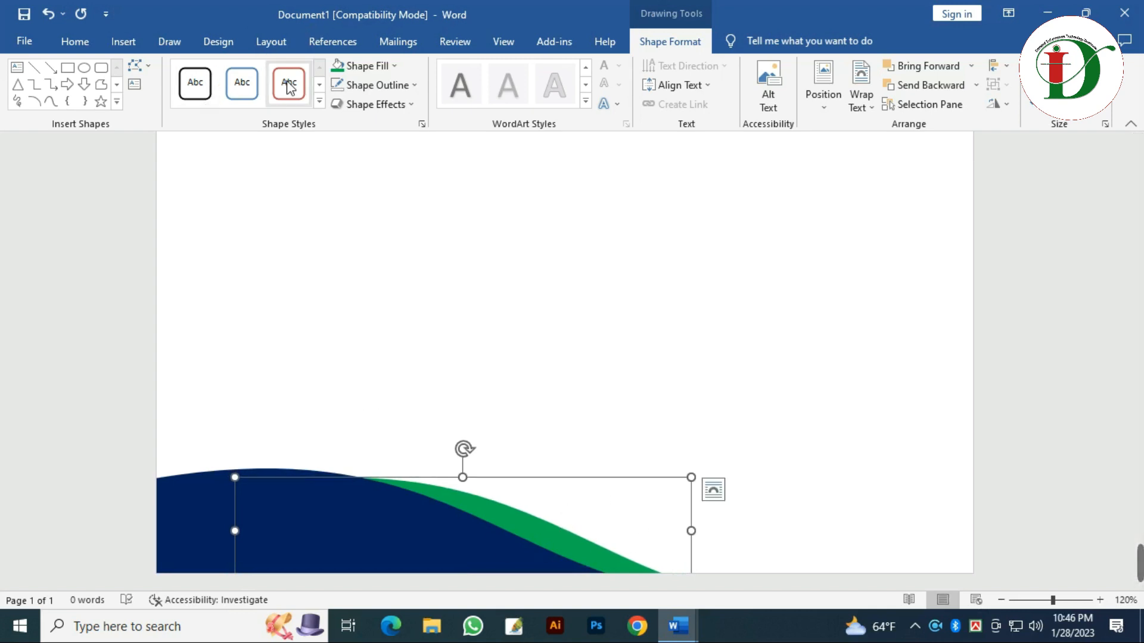
Step: Steepen the green wave's upper curve by editing its points and nudge the shape slightly up
{"action": "left_click", "coordinate": [150, 67]}
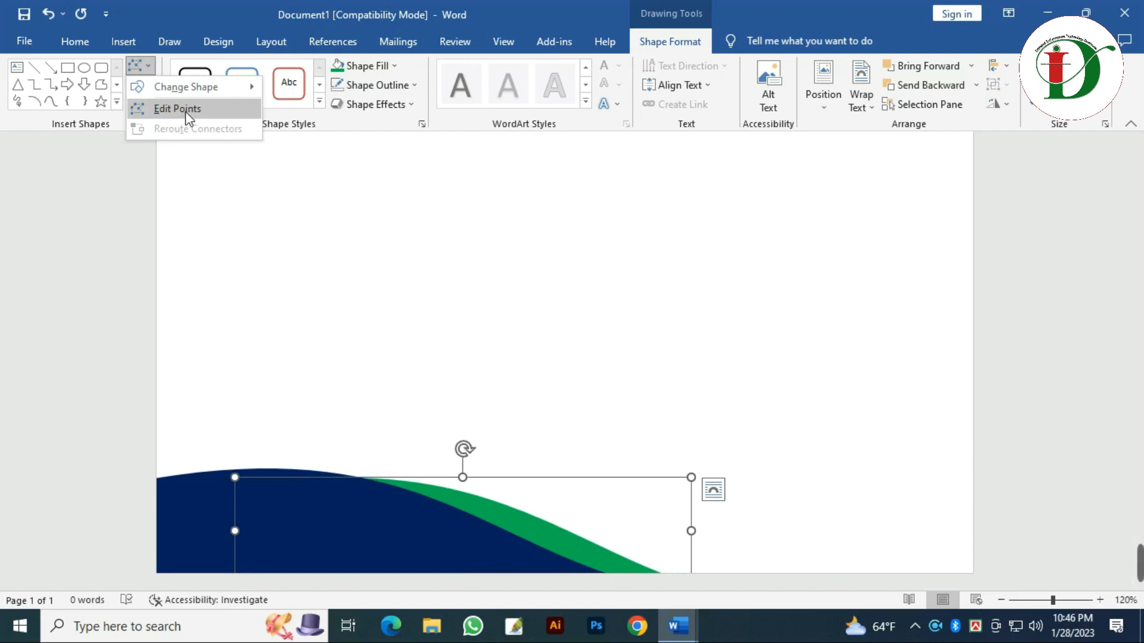
{"action": "left_click", "coordinate": [180, 111]}
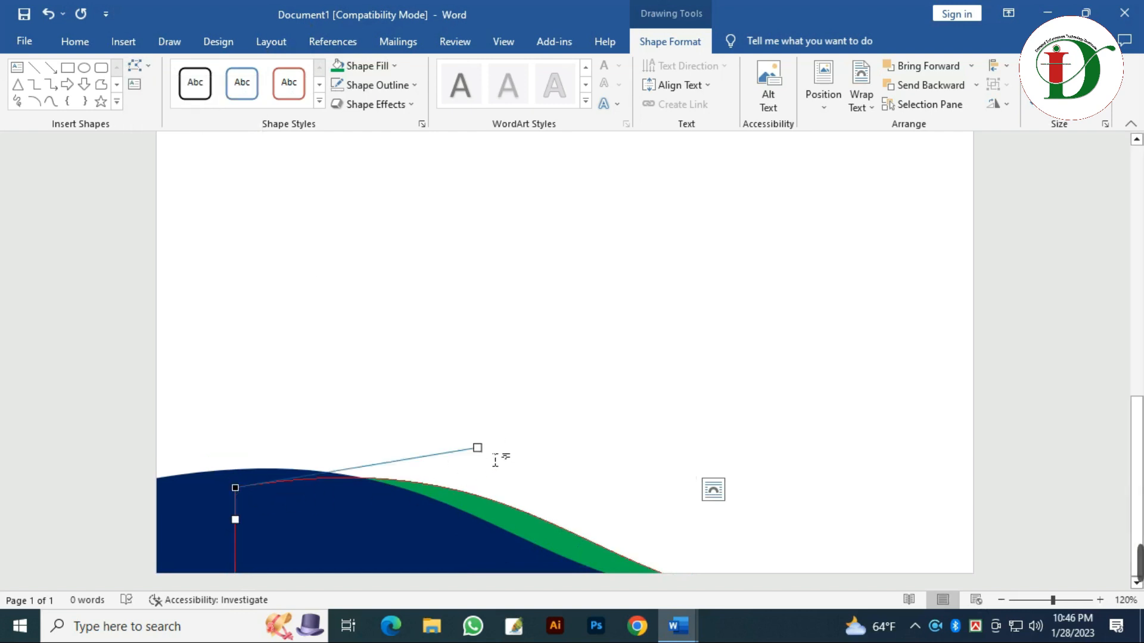
{"action": "left_click_drag", "start_coordinate": [485, 448], "coordinate": [507, 429]}
{"action": "scroll", "coordinate": [608, 501], "scroll_direction": "up", "scroll_amount": 1}
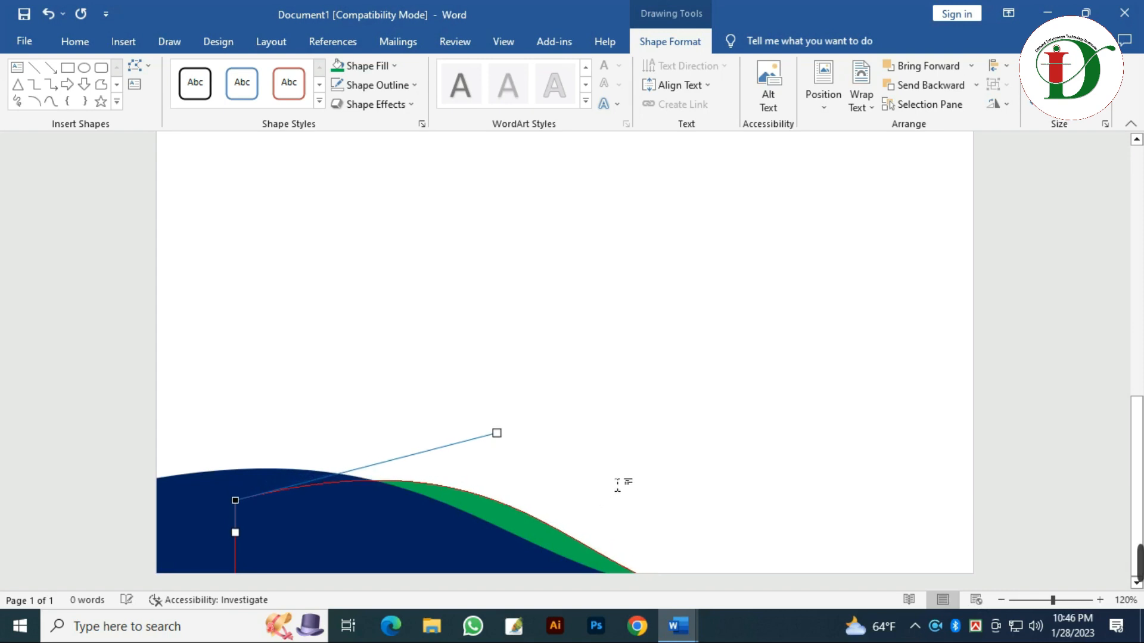
{"action": "key", "text": "ctrl+Left"}
{"action": "key", "text": "ctrl+Up"}
{"action": "key", "text": "ctrl+Up"}
{"action": "key", "text": "ctrl+Up"}
{"action": "key", "text": "ctrl+Up"}
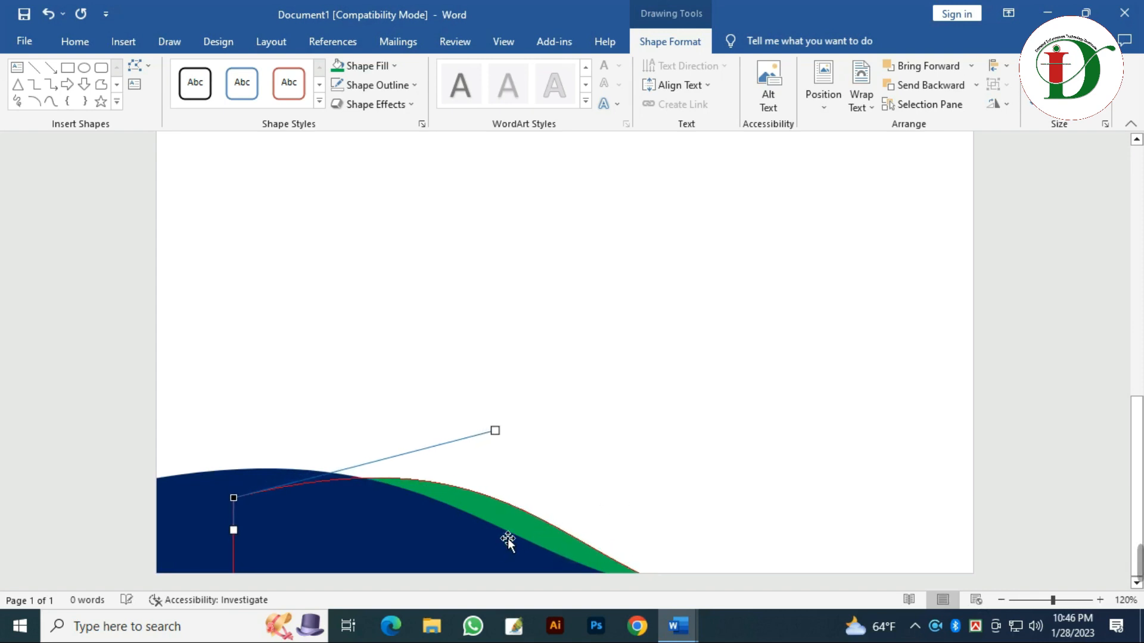
Step: Nudge the green wave's position to fine-tune the green band showing beyond the dark blue wave
{"action": "key", "text": "Right"}
{"action": "key", "text": "Right"}
{"action": "key", "text": "Right"}
{"action": "key", "text": "Right"}
{"action": "key", "text": "Right"}
{"action": "key", "text": "Right"}
{"action": "key", "text": "Right"}
{"action": "key", "text": "Right"}
{"action": "key", "text": "Right"}
{"action": "key", "text": "Right"}
{"action": "key", "text": "Right"}
{"action": "key", "text": "Right"}
{"action": "key", "text": "Right"}
{"action": "key", "text": "Right"}
{"action": "key", "text": "Right"}
{"action": "key", "text": "Up"}
{"action": "key", "text": "Left"}
{"action": "key", "text": "Left"}
{"action": "key", "text": "Up"}
Step: Duplicate the green wave and move the copy up and well to the right
{"action": "left_click", "coordinate": [574, 519]}
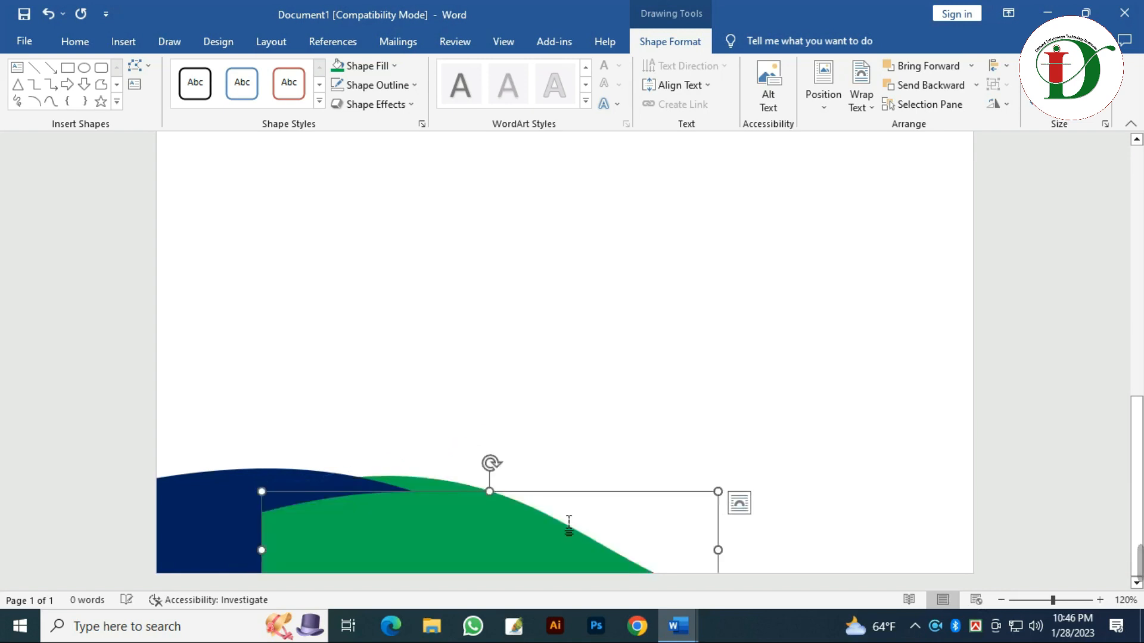
{"action": "key", "text": "Up"}
{"action": "key", "text": "Up"}
{"action": "key", "text": "Up"}
{"action": "key", "text": "Up"}
{"action": "key", "text": "Up"}
{"action": "key", "text": "Up"}
{"action": "key", "text": "Up"}
{"action": "key", "text": "Up"}
{"action": "key", "text": "Up"}
{"action": "key", "text": "Up"}
{"action": "key", "text": "Up"}
{"action": "key", "text": "Up"}
{"action": "key", "text": "Right"}
{"action": "key", "text": "Right"}
{"action": "key", "text": "Right"}
{"action": "key", "text": "Right"}
{"action": "key", "text": "Right"}
{"action": "key", "text": "Right"}
{"action": "key", "text": "Right"}
{"action": "key", "text": "Right"}
{"action": "key", "text": "Right"}
{"action": "key", "text": "Right"}
{"action": "key", "text": "Right"}
{"action": "key", "text": "Right"}
{"action": "key", "text": "Right"}
{"action": "key", "text": "Right"}
{"action": "key", "text": "Right"}
{"action": "key", "text": "Right"}
{"action": "key", "text": "Right"}
{"action": "key", "text": "Right"}
{"action": "key", "text": "Right"}
{"action": "key", "text": "Right"}
{"action": "key", "text": "Right"}
{"action": "key", "text": "Right"}
{"action": "key", "text": "Down"}
Step: Fill the second copy with standard orange and send it behind both the green and dark blue waves
{"action": "left_click", "coordinate": [388, 67]}
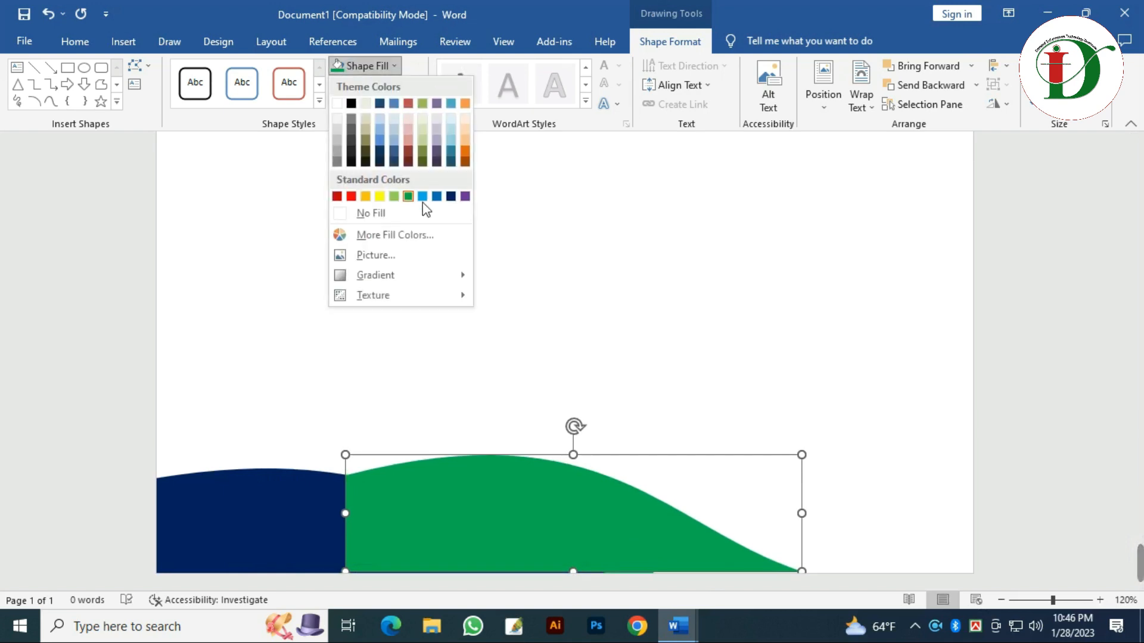
{"action": "left_click", "coordinate": [366, 197]}
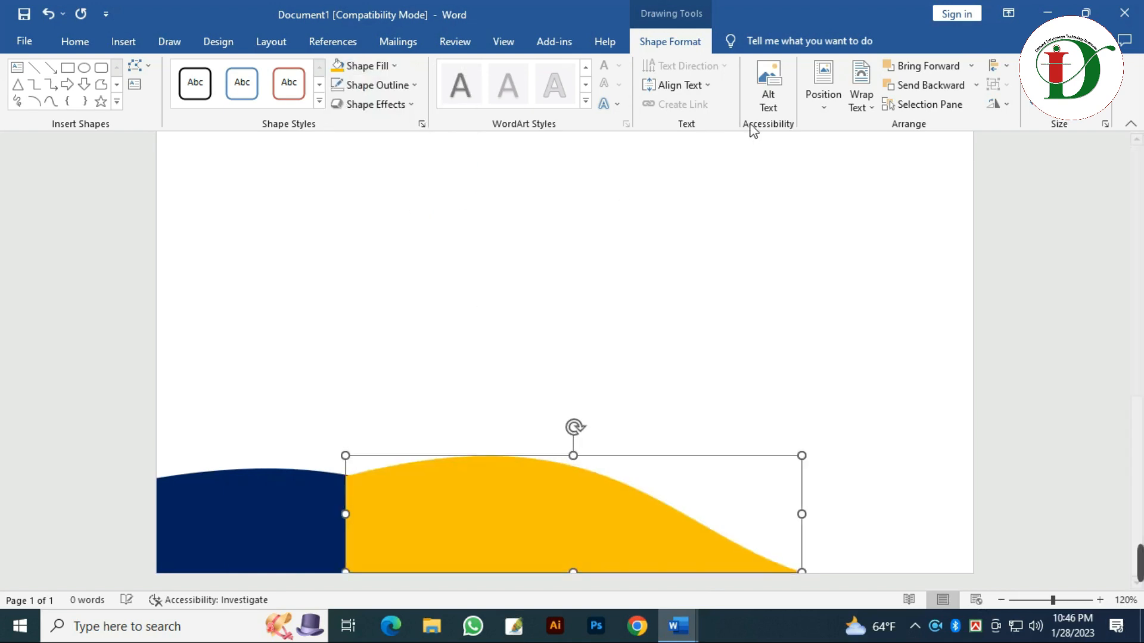
{"action": "left_click", "coordinate": [940, 81]}
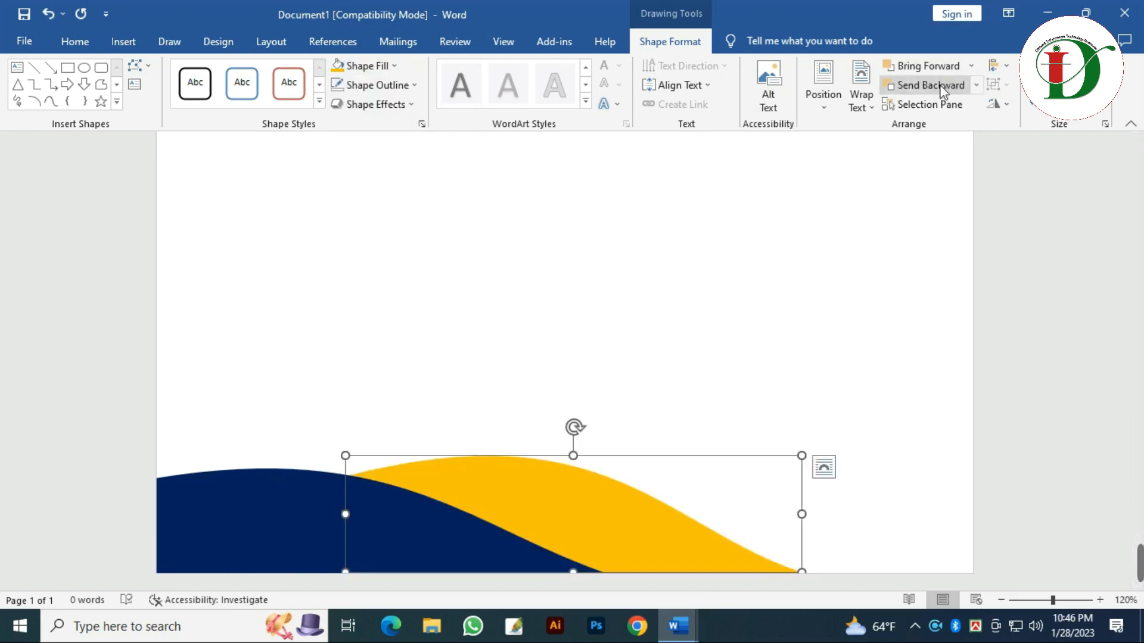
{"action": "left_click", "coordinate": [939, 84]}
Step: Lower the orange wave and fine-tune its position so a narrow band shows beyond the green wave's lower end
{"action": "key", "text": "Down"}
{"action": "key", "text": "Down"}
{"action": "key", "text": "Down"}
{"action": "key", "text": "Down"}
{"action": "key", "text": "Down"}
{"action": "key", "text": "Down"}
{"action": "key", "text": "Down"}
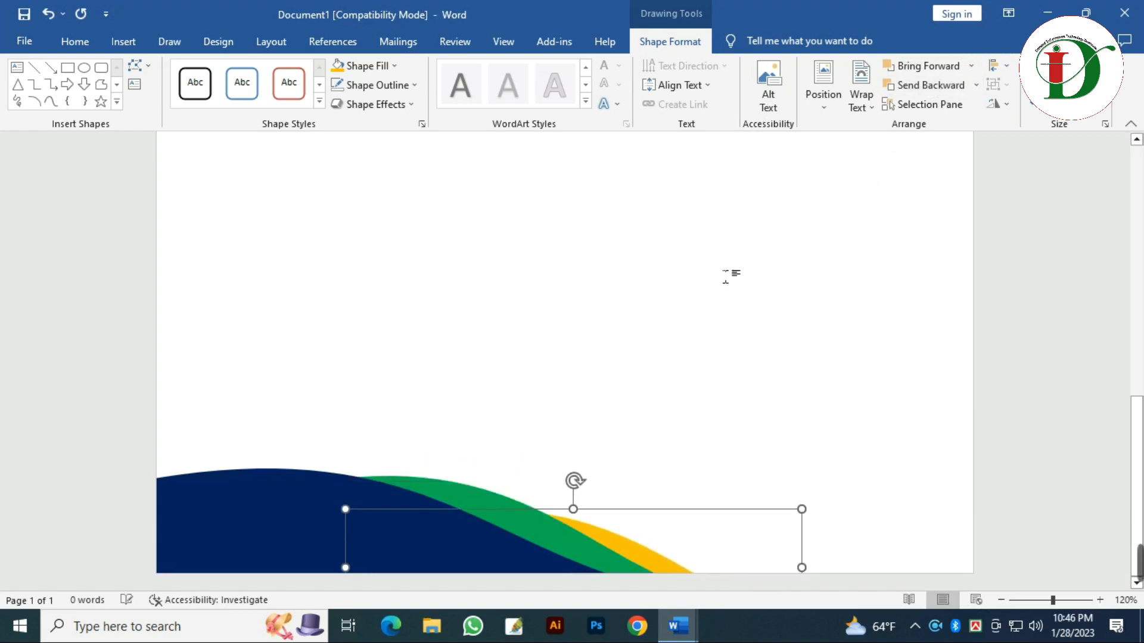
{"action": "key", "text": "Right"}
{"action": "key", "text": "ctrl+Up"}
{"action": "key", "text": "ctrl+Up"}
{"action": "key", "text": "ctrl+Up"}
{"action": "key", "text": "ctrl+Up"}
{"action": "key", "text": "ctrl+Up"}
{"action": "key", "text": "ctrl+Up"}
{"action": "key", "text": "ctrl+Up"}
{"action": "key", "text": "ctrl+Up"}
{"action": "key", "text": "ctrl+Up"}
{"action": "key", "text": "ctrl+Up"}
{"action": "key", "text": "ctrl+Up"}
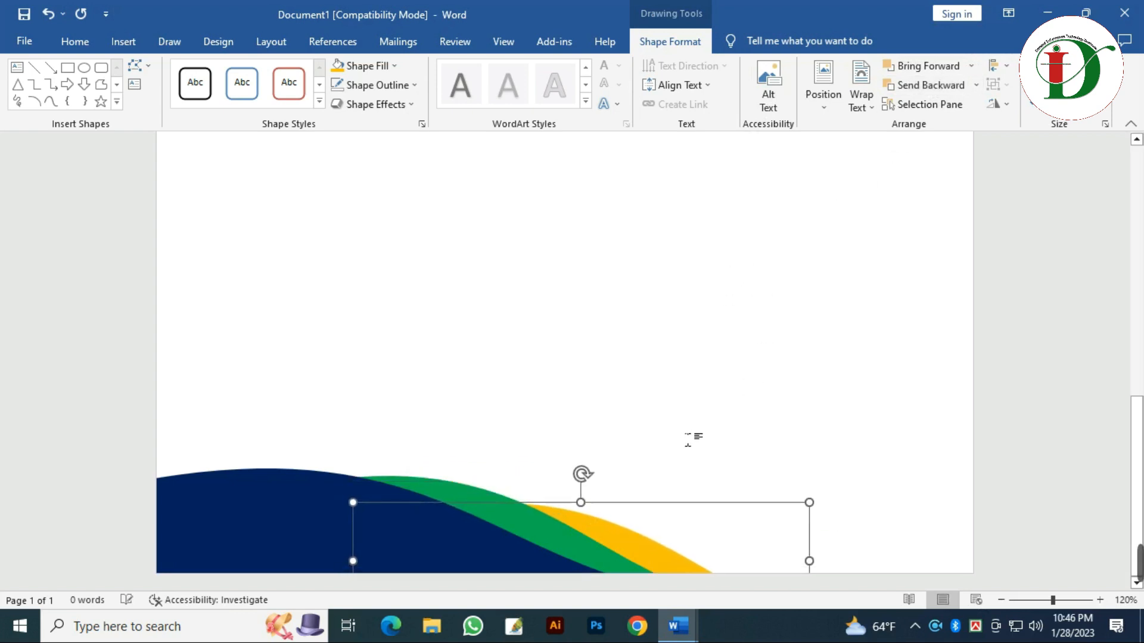
{"action": "key", "text": "ctrl+Up"}
{"action": "key", "text": "ctrl+Up"}
{"action": "key", "text": "ctrl+Up"}
Step: Examine the whole page with its wave header and footer, and zoom back in on the header
{"action": "scroll", "coordinate": [663, 379], "scroll_direction": "up", "scroll_amount": 8}
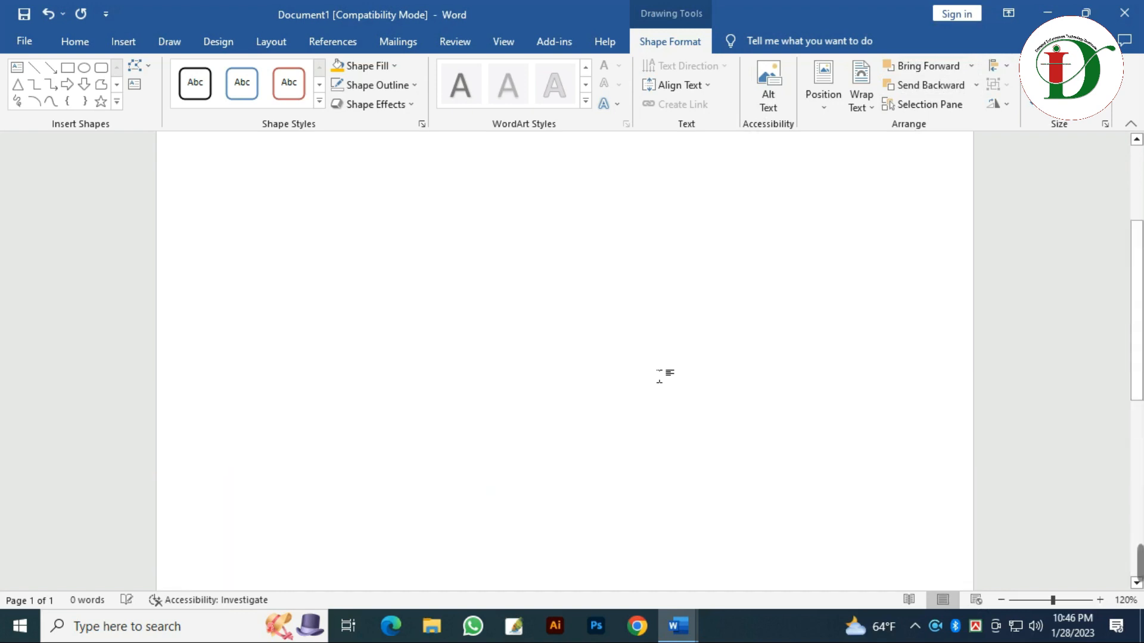
{"action": "left_click", "coordinate": [579, 335]}
{"action": "scroll", "coordinate": [579, 337], "scroll_direction": "down", "scroll_amount": 10, "text": "ctrl"}
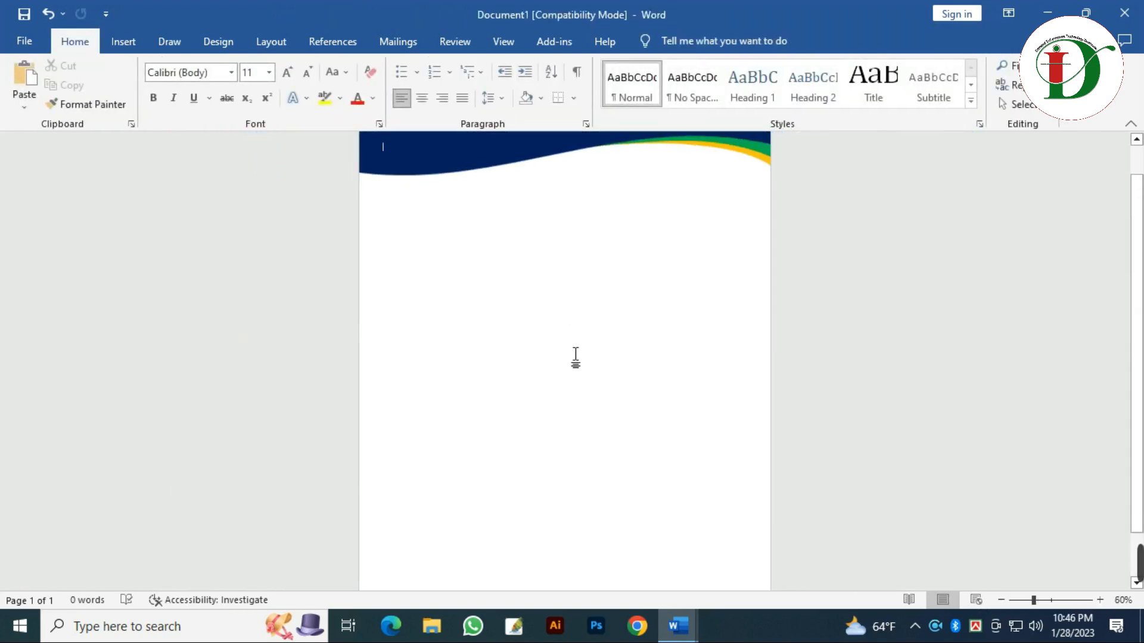
{"action": "scroll", "coordinate": [650, 399], "scroll_direction": "up", "scroll_amount": 3, "text": "ctrl"}
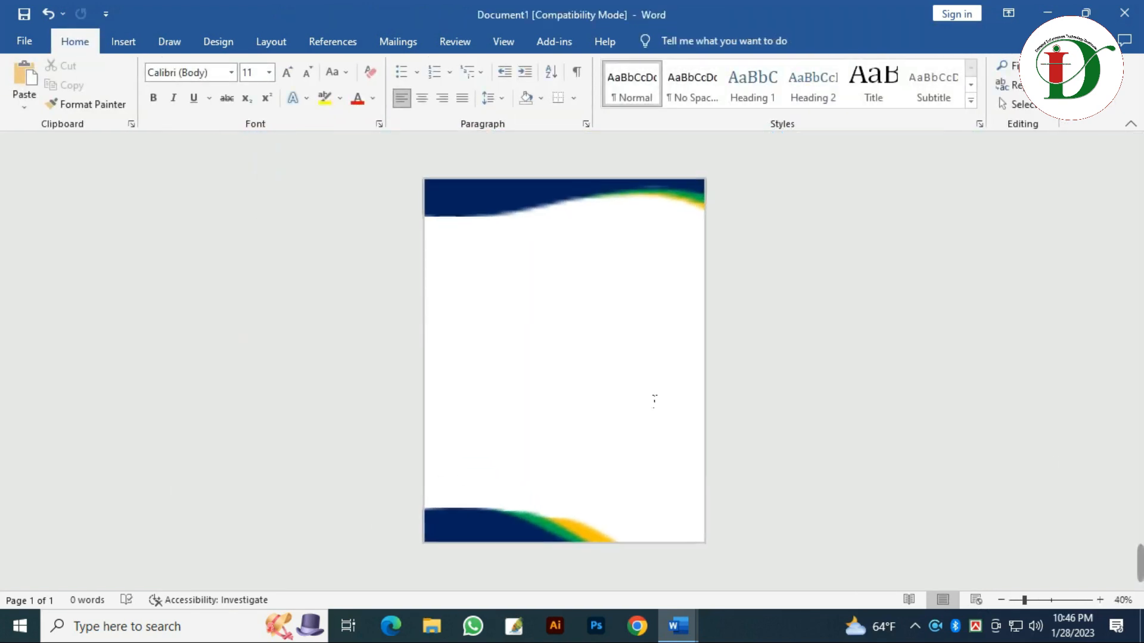
{"action": "scroll", "coordinate": [554, 245], "scroll_direction": "up", "scroll_amount": 6, "text": "ctrl"}
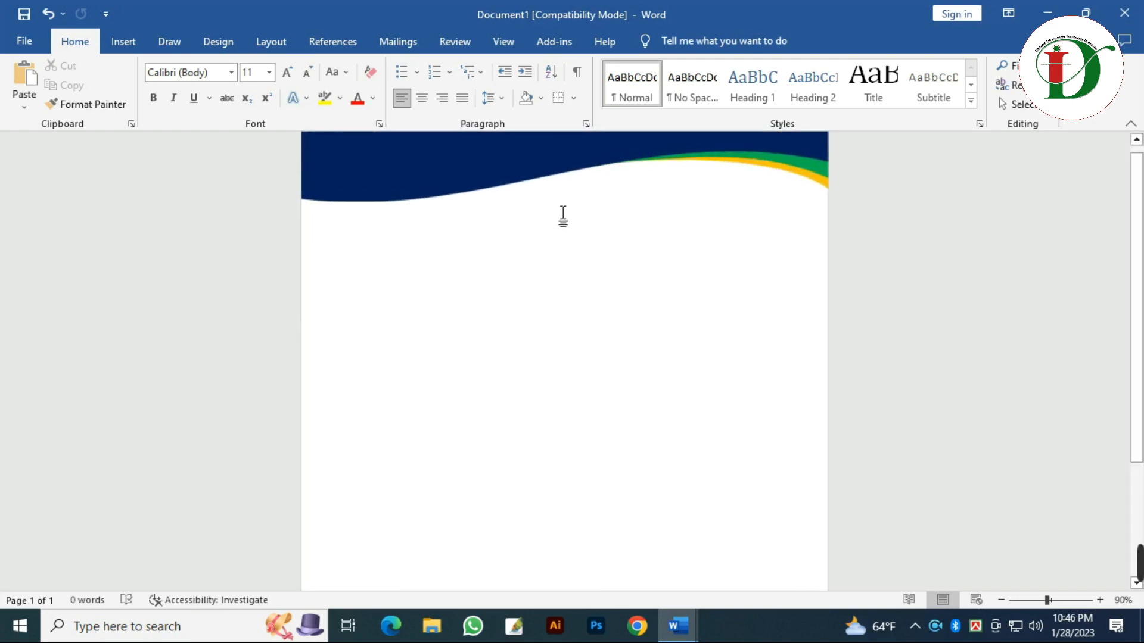
{"action": "scroll", "coordinate": [443, 237], "scroll_direction": "up", "scroll_amount": 1, "text": "ctrl"}
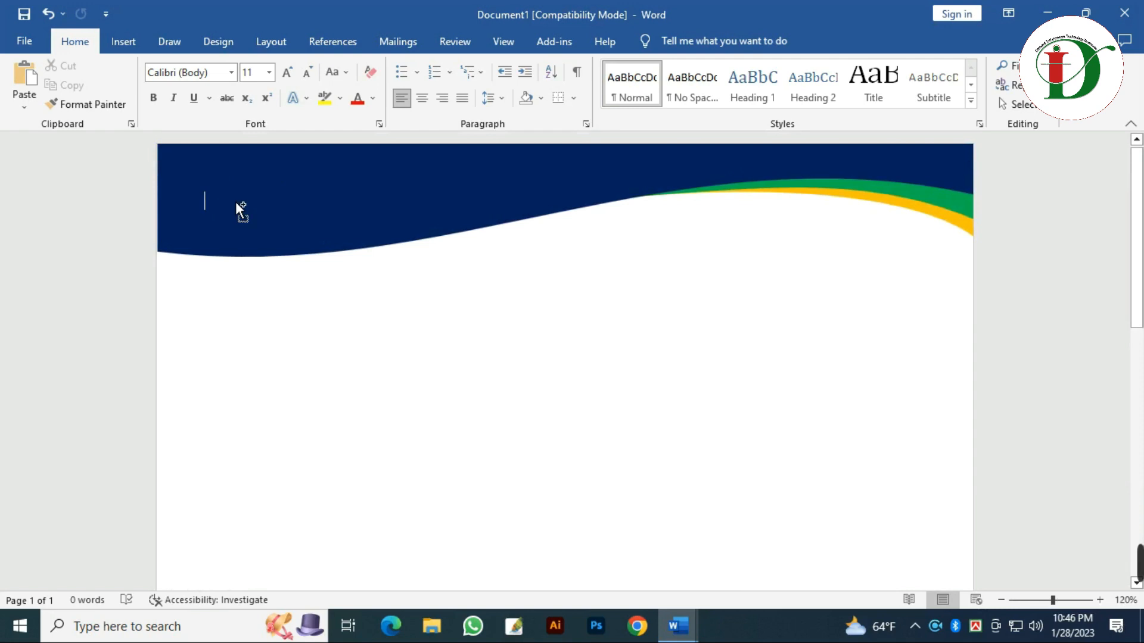
{"action": "scroll", "coordinate": [236, 212], "scroll_direction": "up", "scroll_amount": 2, "text": "ctrl"}
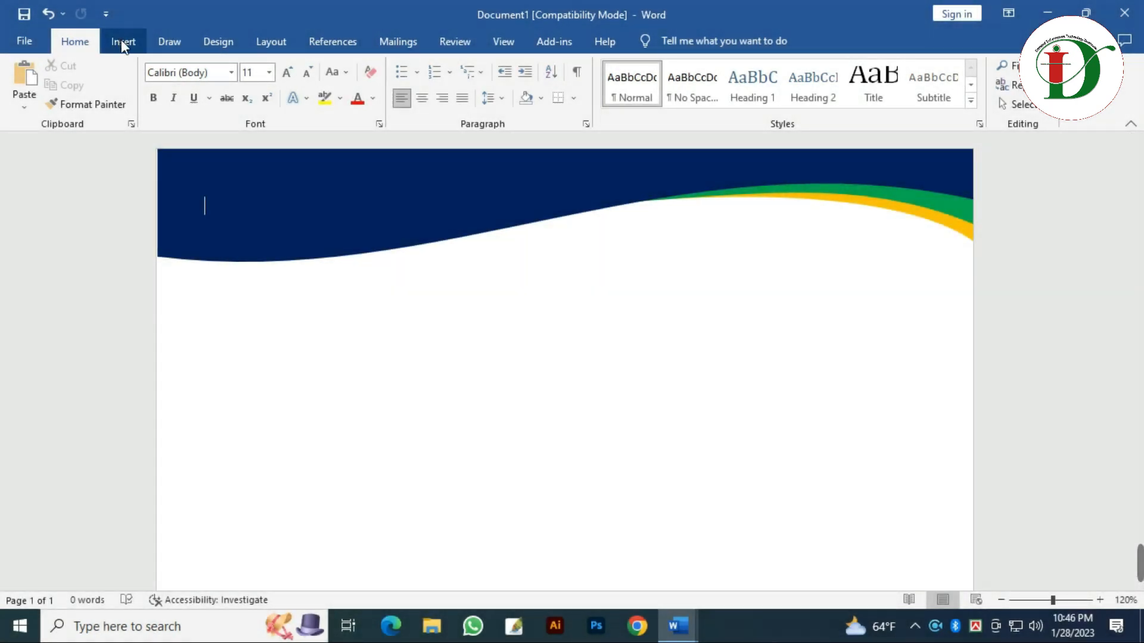
Step: Draw a circle in the blank area below the left part of the wave header
{"action": "left_click", "coordinate": [122, 43]}
{"action": "left_click", "coordinate": [225, 67]}
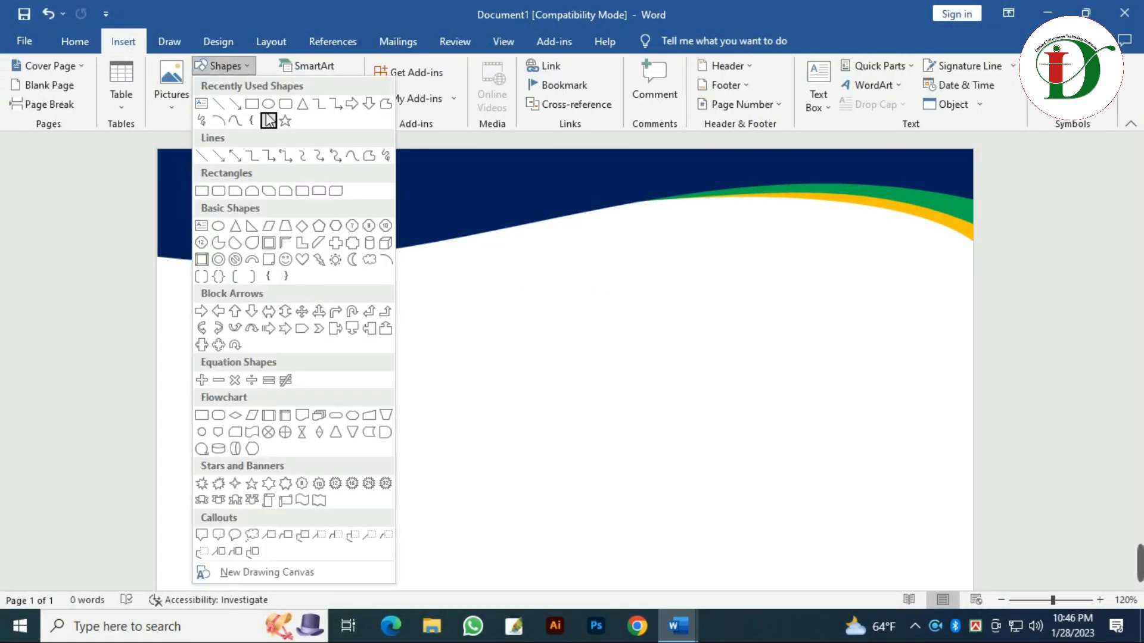
{"action": "left_click", "coordinate": [269, 105]}
{"action": "left_click_drag", "start_coordinate": [332, 329], "coordinate": [446, 444]}
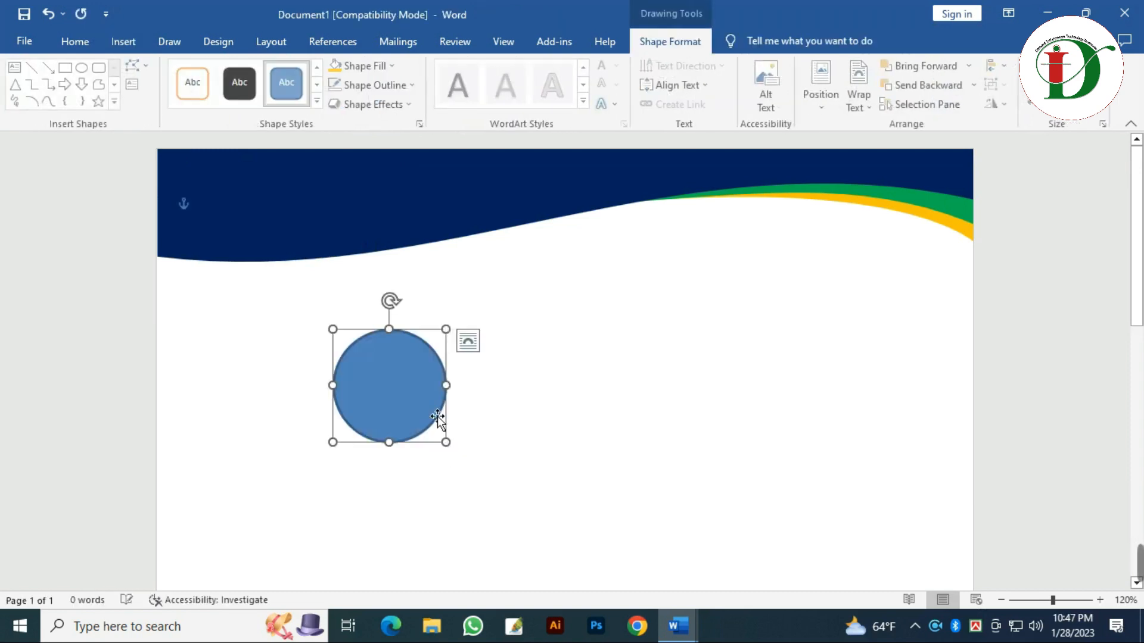
Step: Fill the circle with white and remove its outline
{"action": "left_click", "coordinate": [363, 67]}
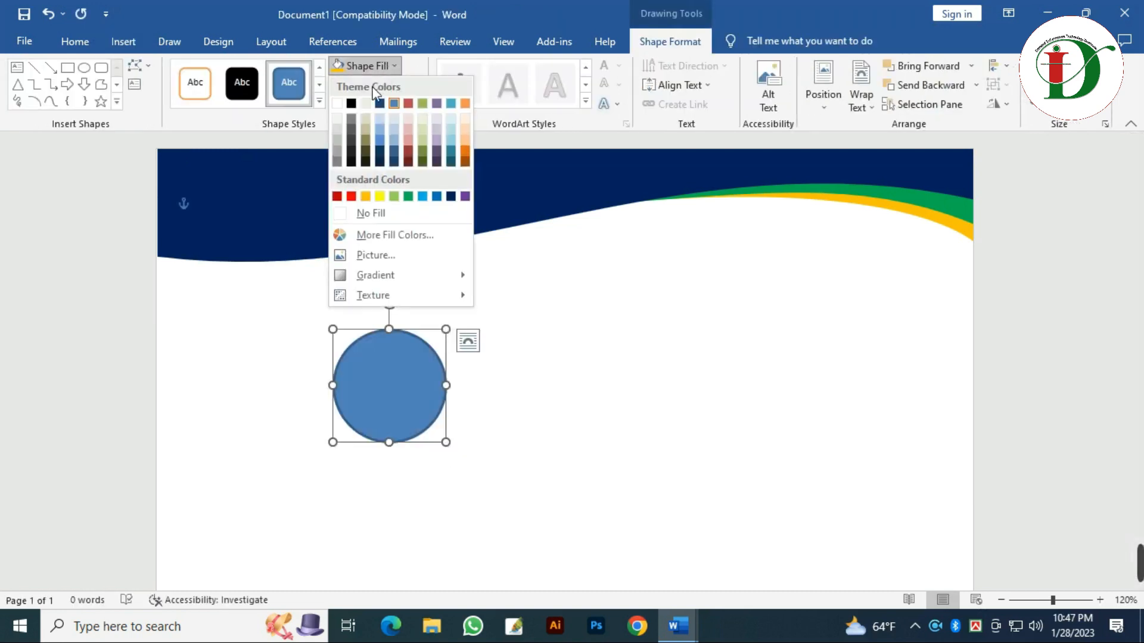
{"action": "left_click", "coordinate": [338, 104]}
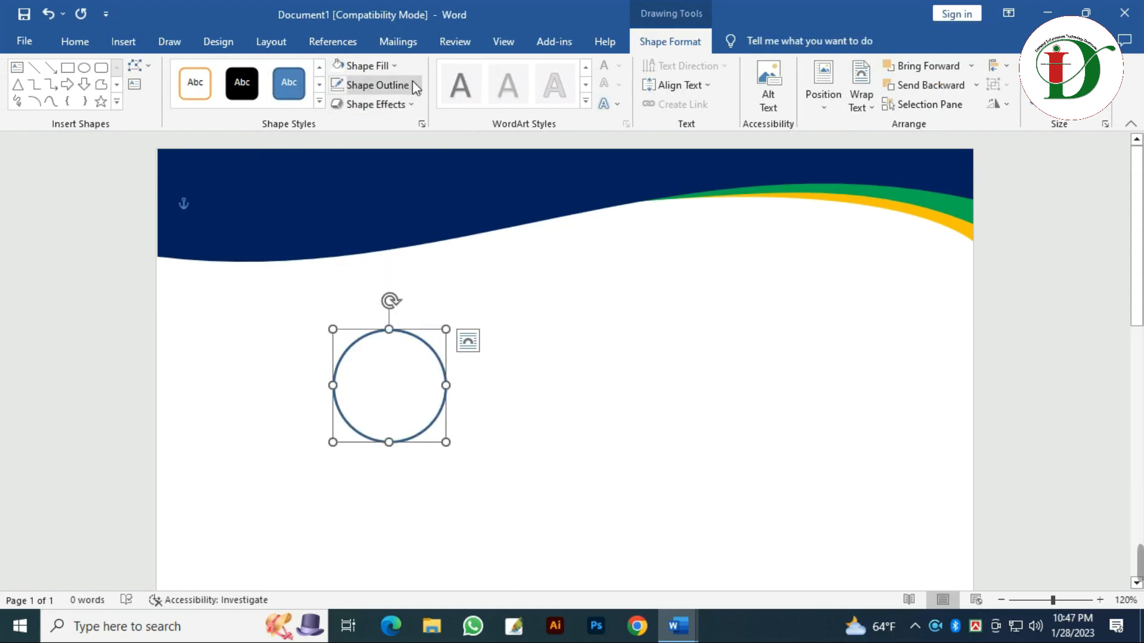
{"action": "left_click", "coordinate": [413, 88]}
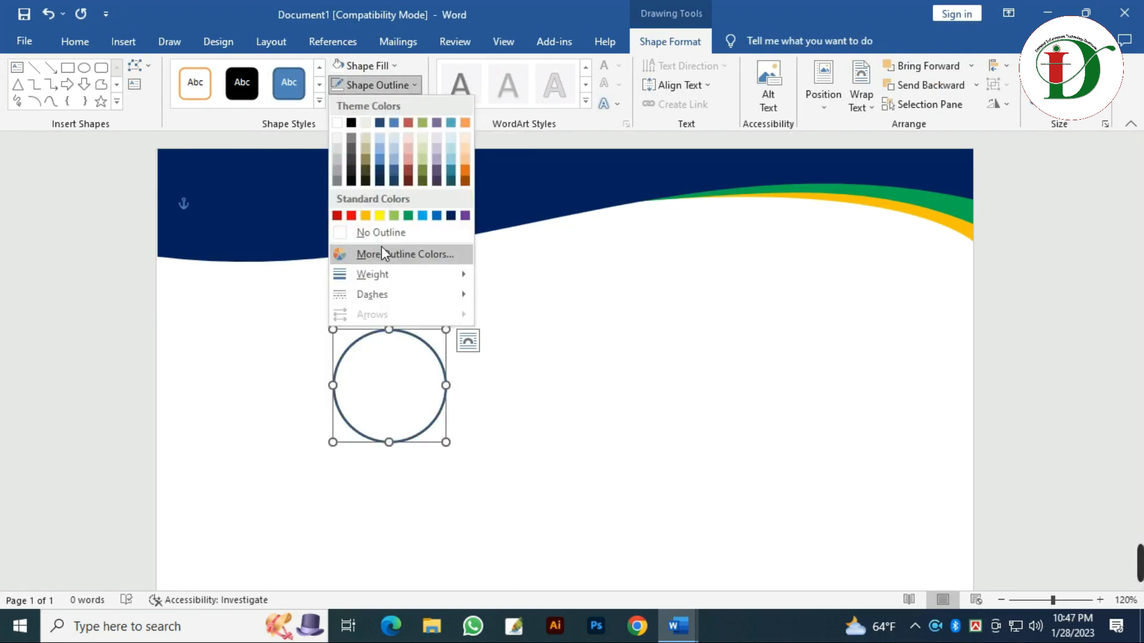
{"action": "left_click", "coordinate": [391, 233]}
Step: Move the white circle onto the left end of the dark blue header, shrink it slightly, and nudge it to fit within the wave
{"action": "left_click_drag", "start_coordinate": [416, 393], "coordinate": [257, 214]}
{"action": "left_click_drag", "start_coordinate": [292, 273], "coordinate": [278, 259]}
{"action": "key", "text": "Up"}
{"action": "key", "text": "Up"}
{"action": "key", "text": "Up"}
{"action": "key", "text": "Left"}
{"action": "key", "text": "Left"}
{"action": "key", "text": "Left"}
{"action": "key", "text": "Left"}
{"action": "key", "text": "Down"}
{"action": "key", "text": "Down"}
{"action": "key", "text": "Down"}
{"action": "key", "text": "Right"}
{"action": "key", "text": "Right"}
{"action": "key", "text": "Right"}
{"action": "key", "text": "Left"}
{"action": "key", "text": "Left"}
{"action": "key", "text": "Up"}
{"action": "key", "text": "Down"}
{"action": "key", "text": "Down"}
{"action": "key", "text": "Right"}
{"action": "key", "text": "Right"}
{"action": "key", "text": "Right"}
{"action": "key", "text": "Right"}
{"action": "key", "text": "Down"}
{"action": "key", "text": "Down"}
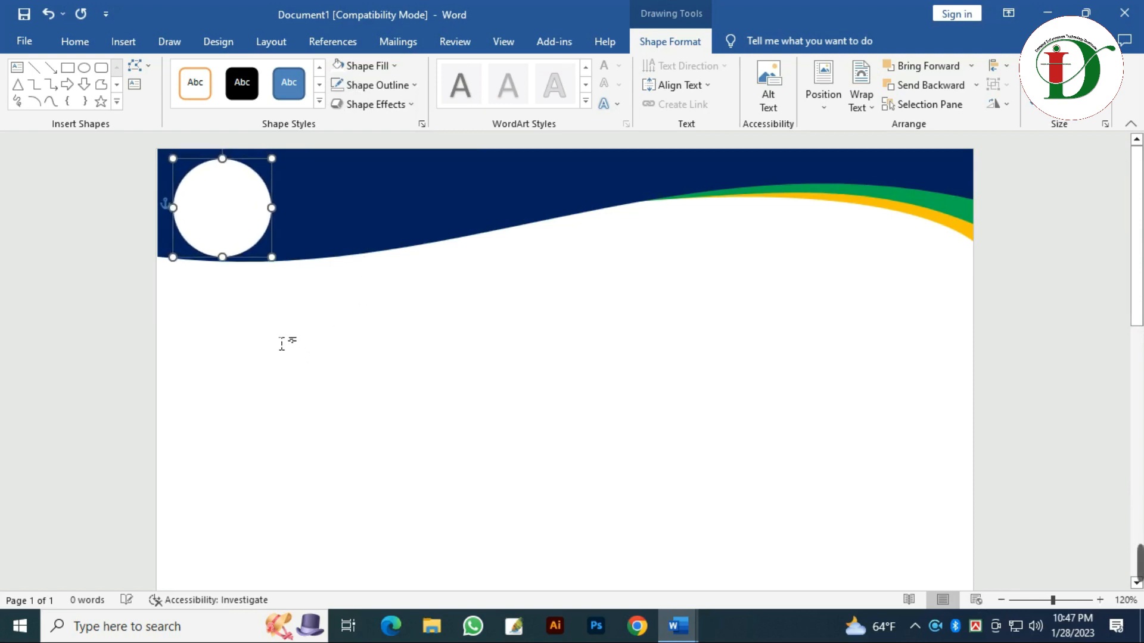
Step: Fine-tune the white circle's position with small nudges so it sits evenly between the header's upper edge and the wave's lower edge
{"action": "left_click", "coordinate": [250, 307]}
{"action": "scroll", "coordinate": [187, 235], "scroll_direction": "up", "scroll_amount": 4}
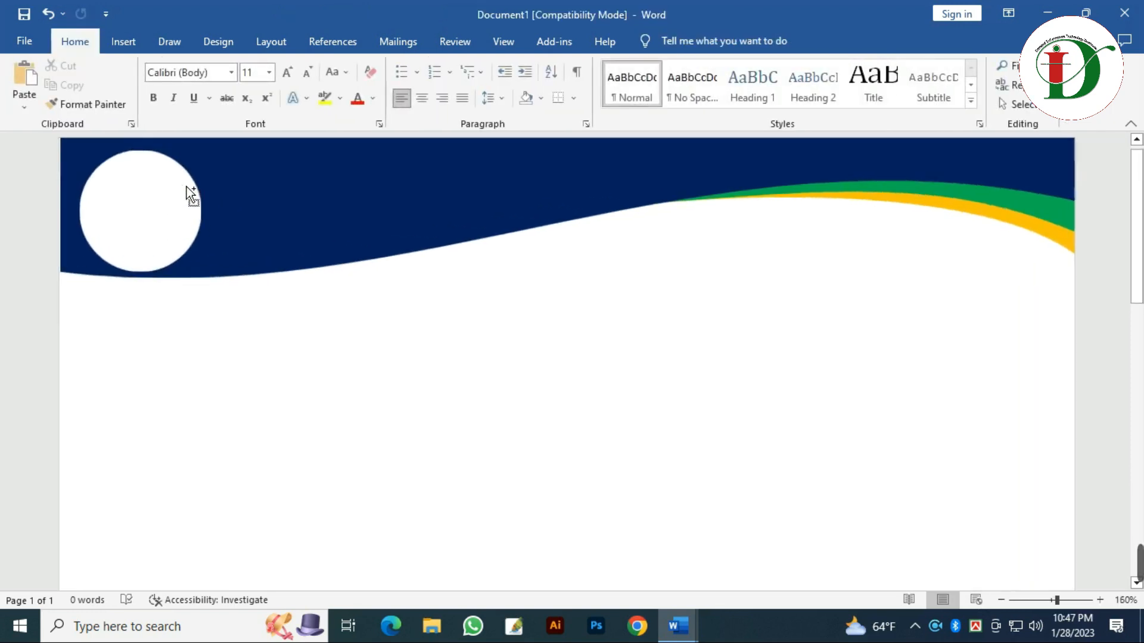
{"action": "left_click", "coordinate": [163, 245]}
{"action": "key", "text": "Up"}
{"action": "key", "text": "Up"}
{"action": "scroll", "coordinate": [209, 261], "scroll_direction": "up", "scroll_amount": 1}
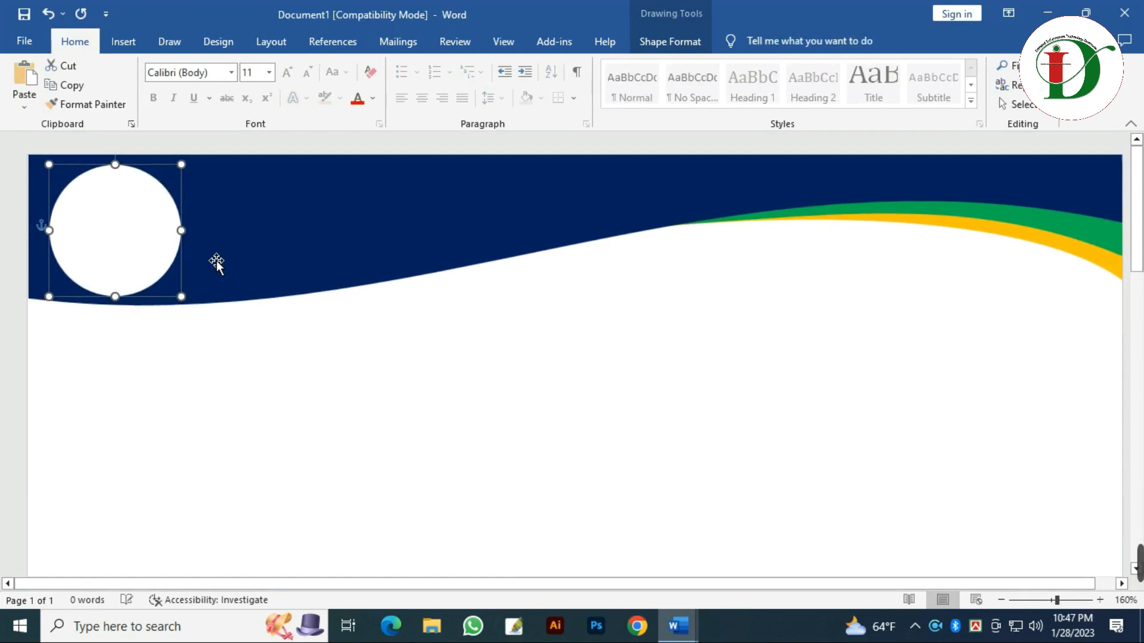
{"action": "key", "text": "ctrl+Left"}
{"action": "key", "text": "ctrl+Left"}
{"action": "key", "text": "ctrl+Left"}
{"action": "key", "text": "ctrl+Right"}
{"action": "key", "text": "ctrl+Up"}
{"action": "left_click", "coordinate": [274, 381]}
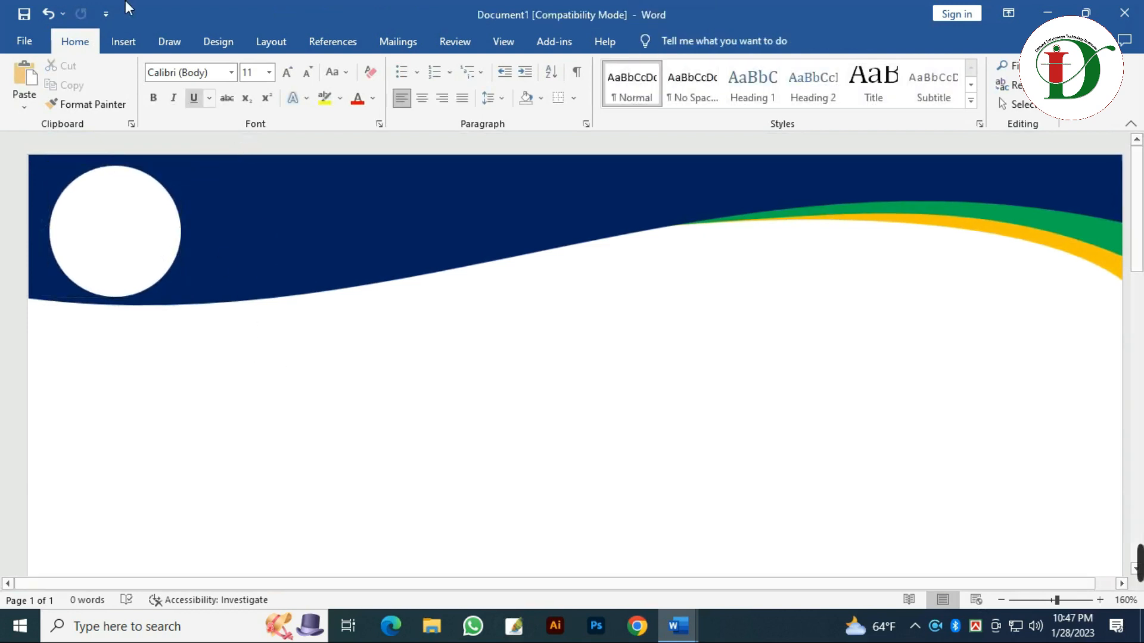
Step: Insert the picture "DITI LOGO- 2.png" from the Desktop folder
{"action": "left_click", "coordinate": [125, 42]}
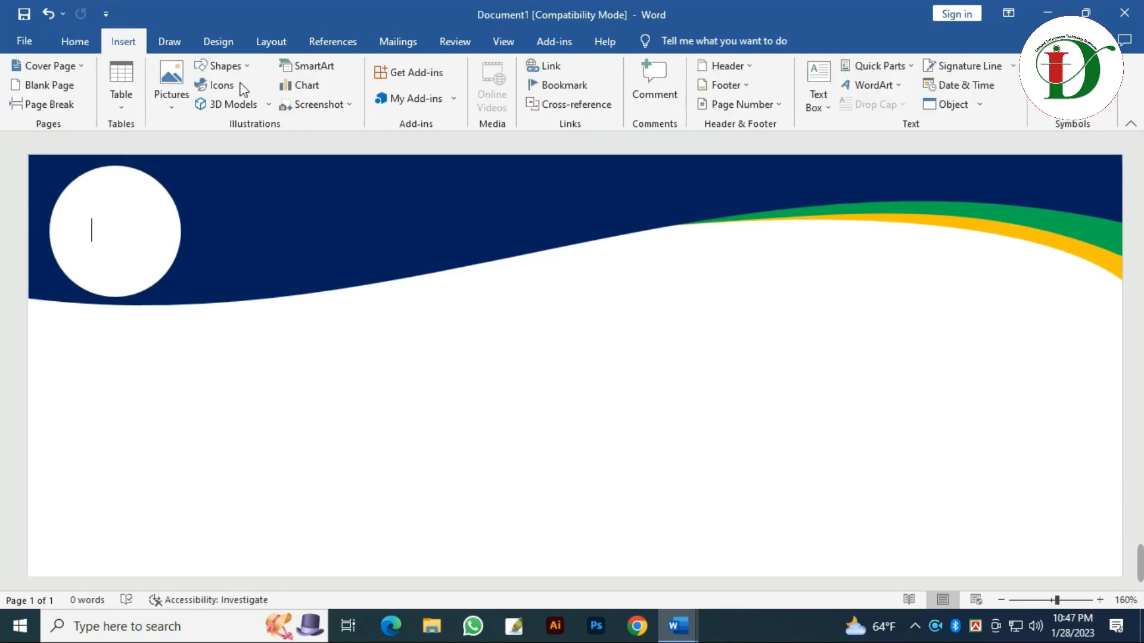
{"action": "left_click", "coordinate": [172, 84]}
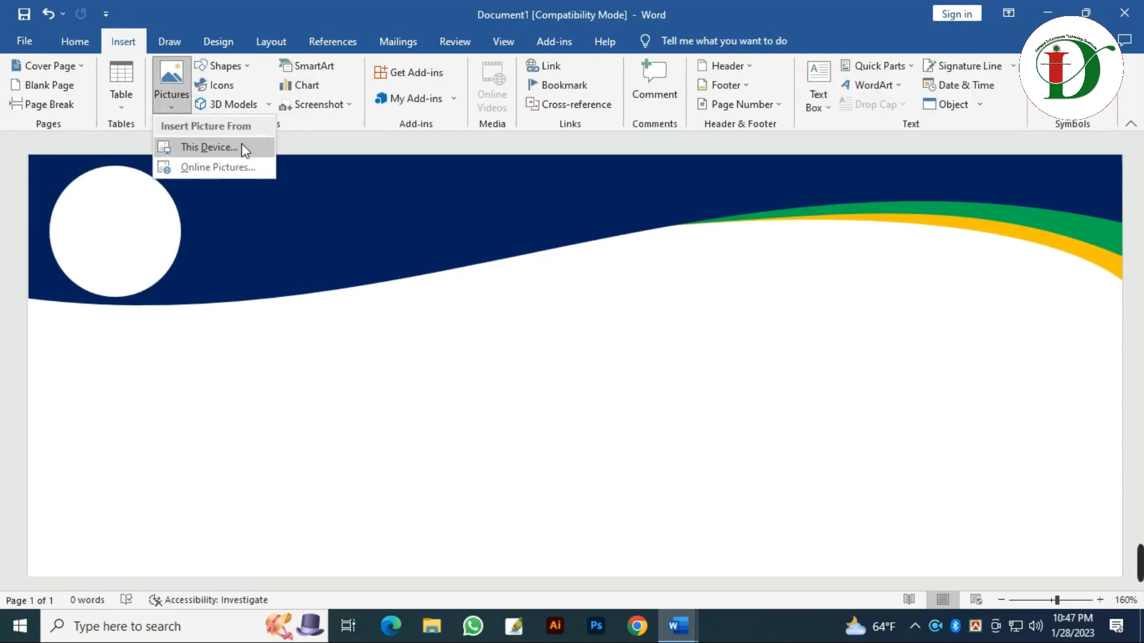
{"action": "left_click", "coordinate": [208, 146]}
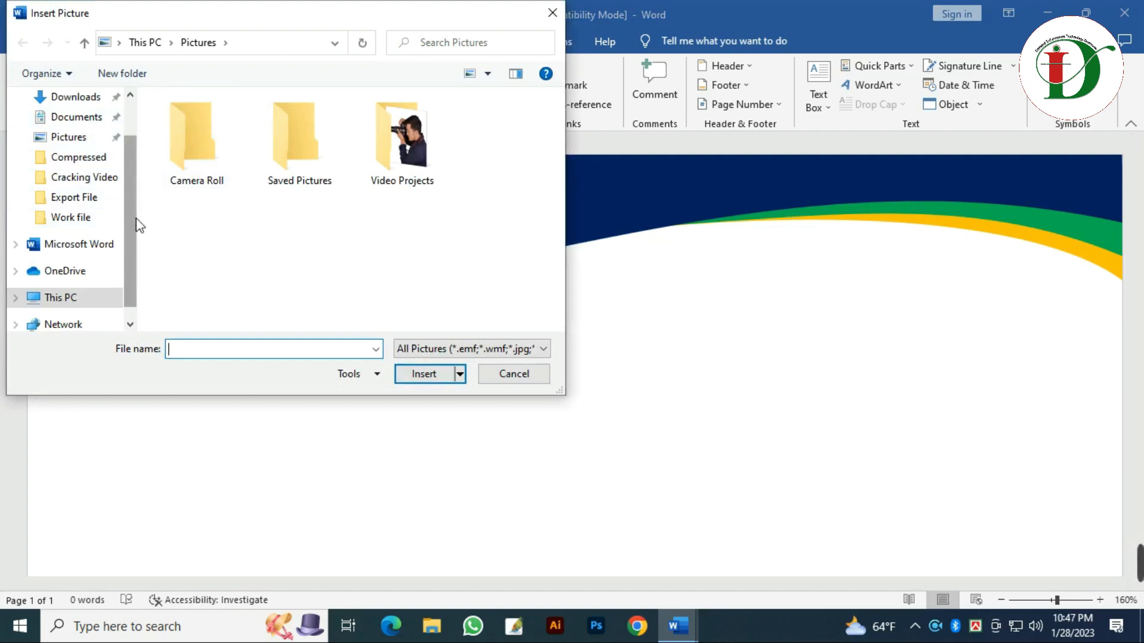
{"action": "scroll", "coordinate": [138, 226], "scroll_direction": "up", "scroll_amount": 2}
{"action": "left_click", "coordinate": [69, 130]}
{"action": "left_click", "coordinate": [370, 246]}
{"action": "scroll", "coordinate": [462, 261], "scroll_direction": "down", "scroll_amount": 5}
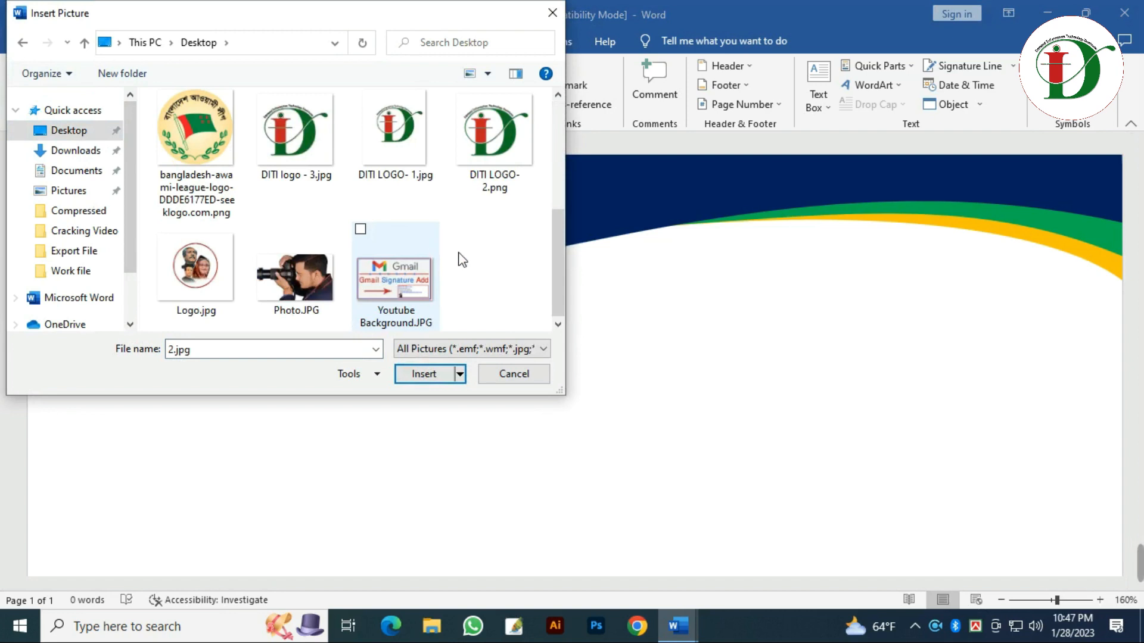
{"action": "left_click", "coordinate": [407, 145]}
{"action": "left_click", "coordinate": [509, 181]}
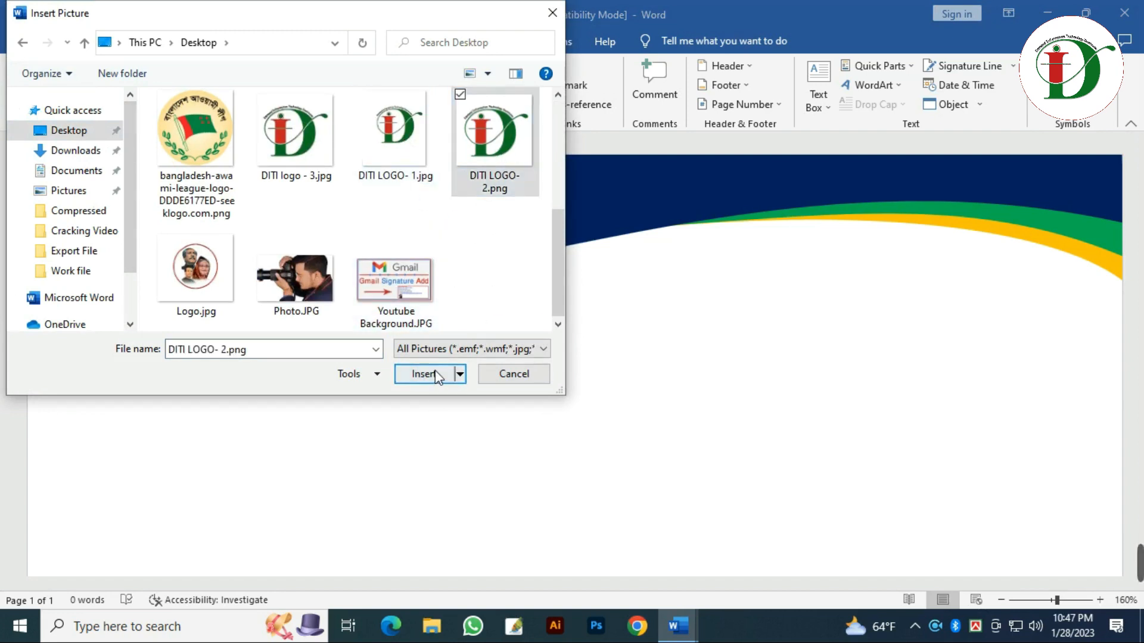
{"action": "left_click", "coordinate": [424, 374]}
Step: Shrink the inserted logo proportionally to about a quarter of its width
{"action": "scroll", "coordinate": [459, 371], "scroll_direction": "down", "scroll_amount": 3}
{"action": "scroll", "coordinate": [472, 365], "scroll_direction": "down", "scroll_amount": 5}
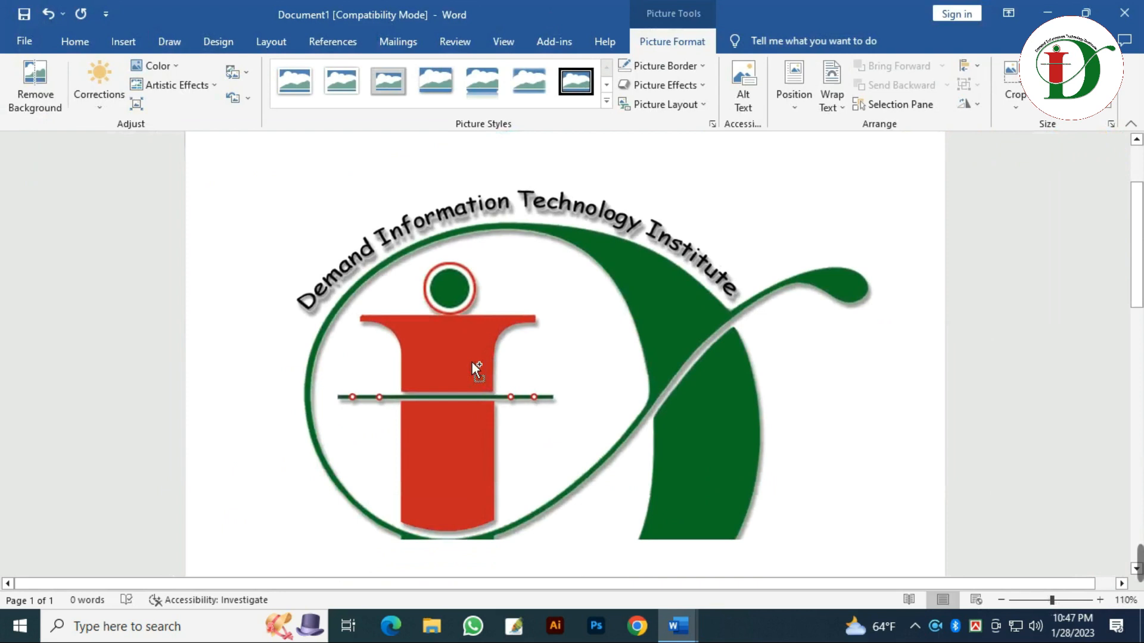
{"action": "scroll", "coordinate": [610, 356], "scroll_direction": "down", "scroll_amount": 4}
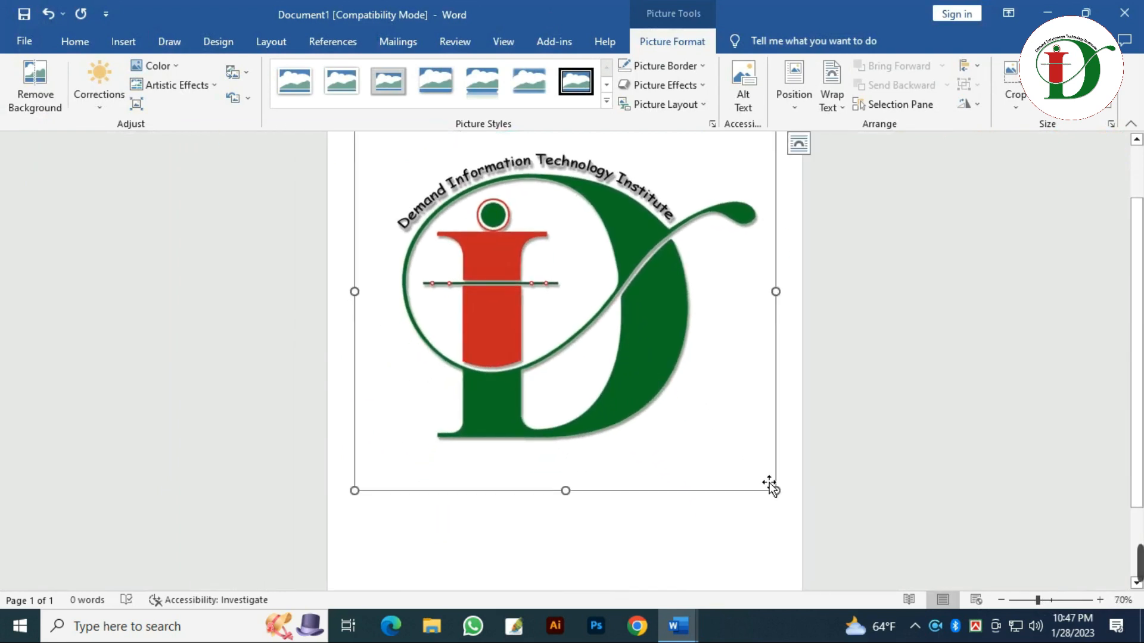
{"action": "left_click_drag", "start_coordinate": [784, 495], "coordinate": [465, 153]}
Step: Set the logo's text wrapping to In Front of Text
{"action": "scroll", "coordinate": [417, 196], "scroll_direction": "up", "scroll_amount": 2}
{"action": "scroll", "coordinate": [366, 259], "scroll_direction": "up", "scroll_amount": 6}
{"action": "scroll", "coordinate": [179, 298], "scroll_direction": "up", "scroll_amount": 7}
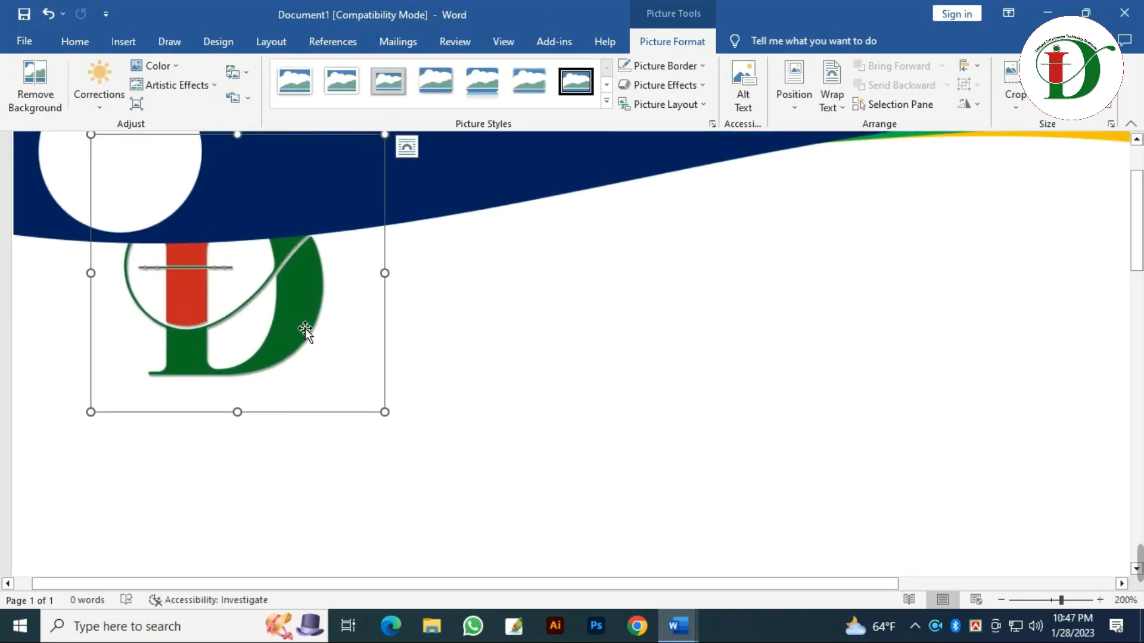
{"action": "left_click", "coordinate": [829, 95]}
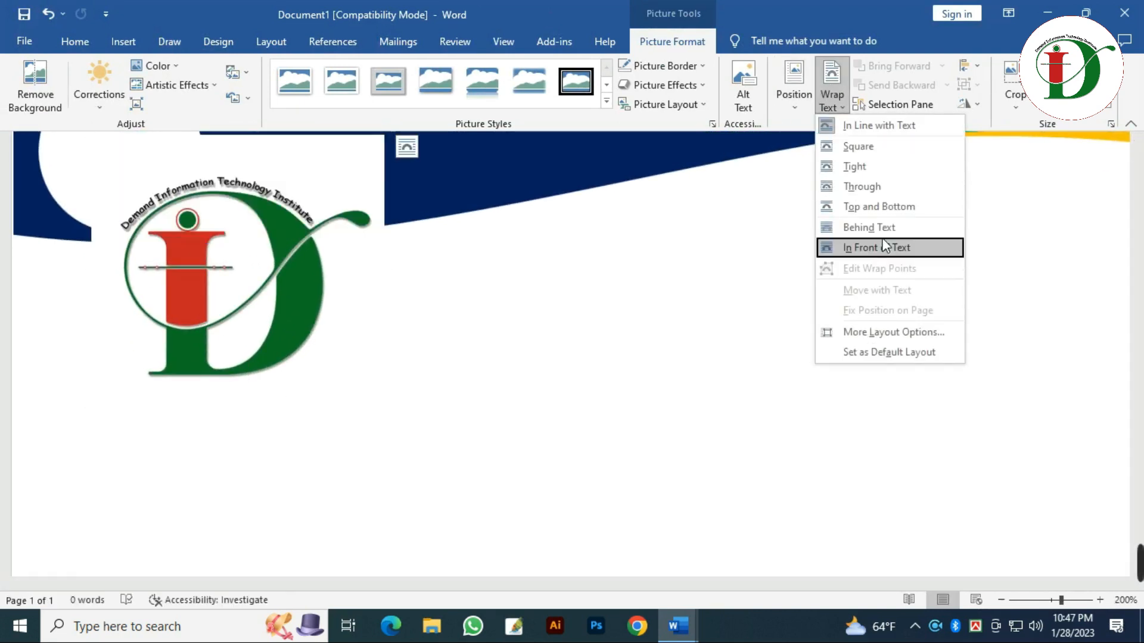
{"action": "left_click", "coordinate": [882, 246]}
{"action": "scroll", "coordinate": [371, 454], "scroll_direction": "up", "scroll_amount": 2}
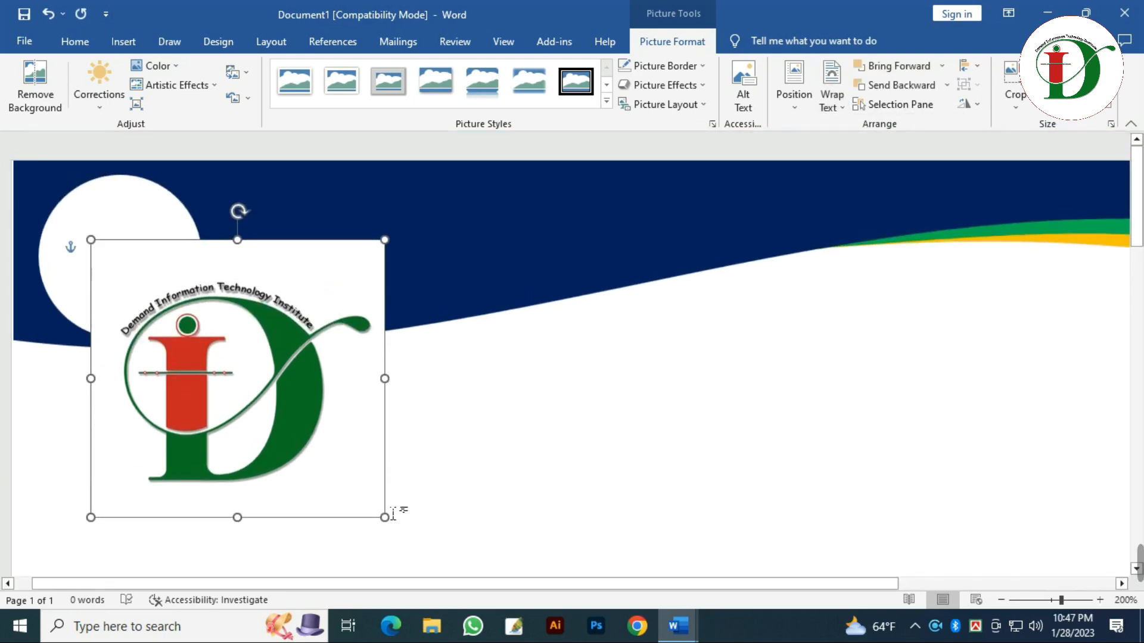
Step: Shrink the logo to fit inside the white circle and centre it there
{"action": "left_click_drag", "start_coordinate": [385, 517], "coordinate": [179, 322]}
{"action": "left_click", "coordinate": [187, 275]}
{"action": "left_click_drag", "start_coordinate": [187, 275], "coordinate": [170, 238]}
{"action": "left_click_drag", "start_coordinate": [164, 285], "coordinate": [186, 295]}
{"action": "left_click", "coordinate": [194, 365]}
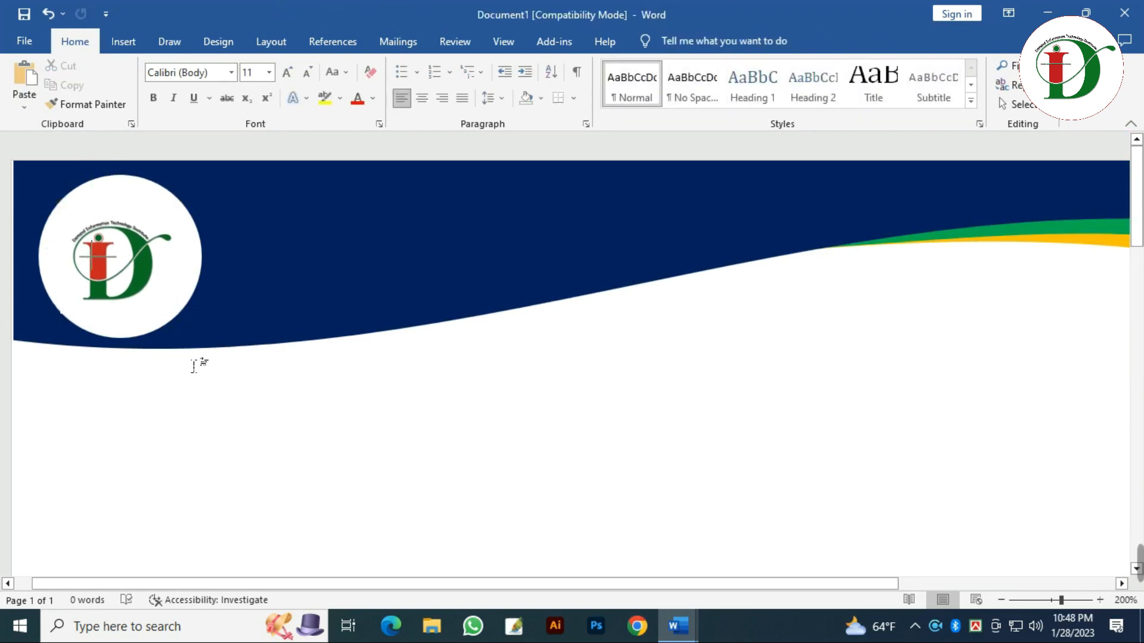
{"action": "left_click", "coordinate": [145, 270]}
{"action": "scroll", "coordinate": [167, 274], "scroll_direction": "up", "scroll_amount": 3}
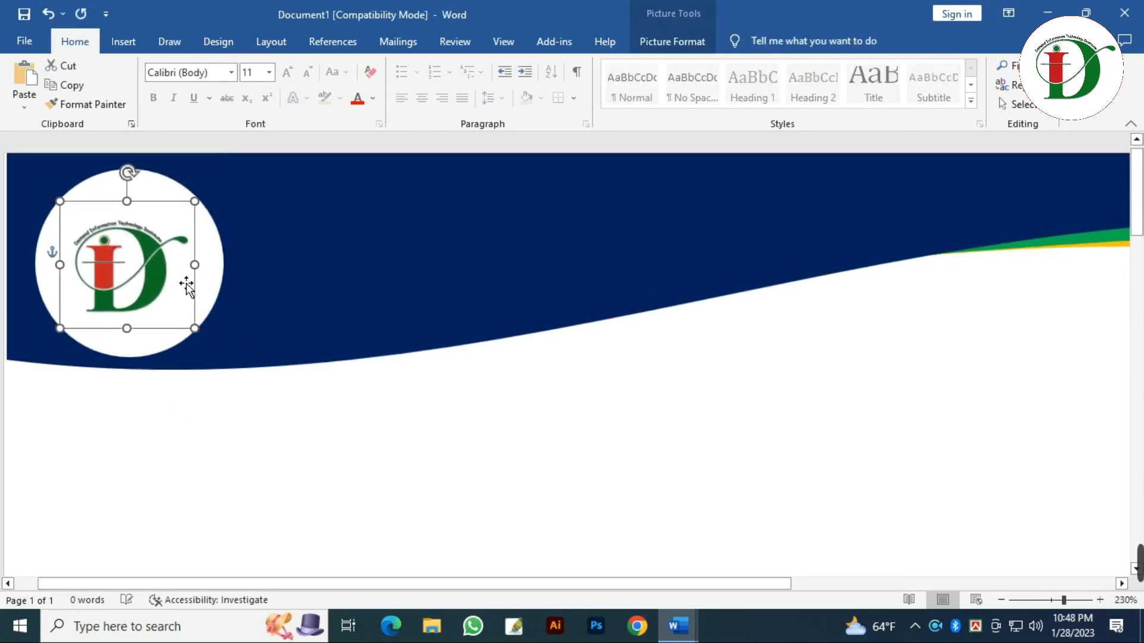
{"action": "left_click", "coordinate": [269, 460]}
Step: Insert a WordArt object over the header using the plain black letter style
{"action": "scroll", "coordinate": [216, 338], "scroll_direction": "up", "scroll_amount": 2}
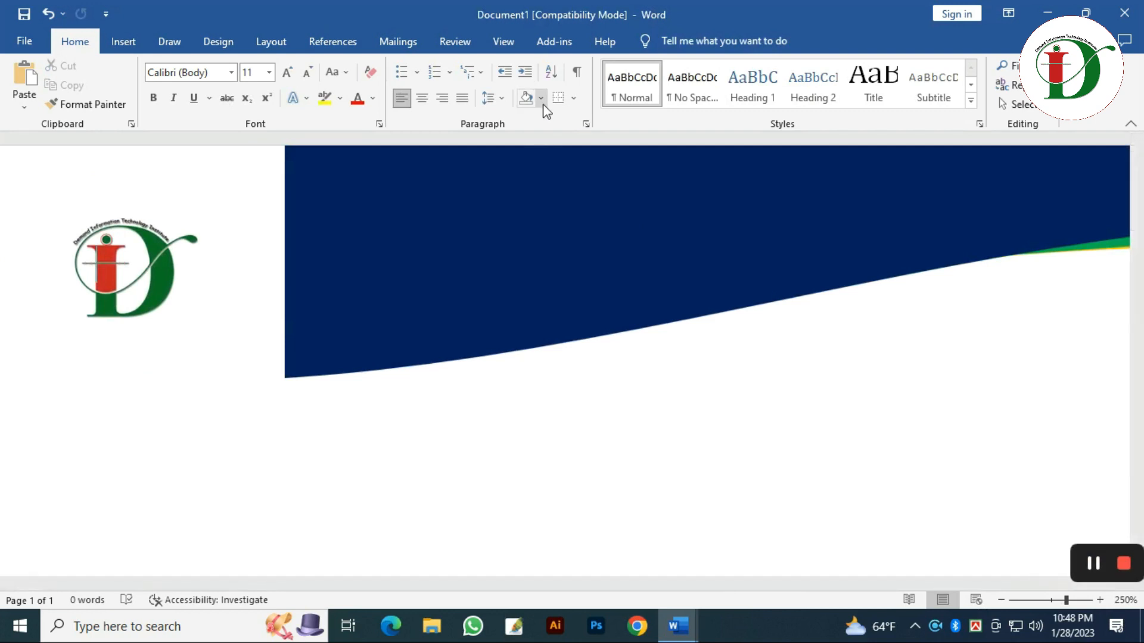
{"action": "scroll", "coordinate": [472, 250], "scroll_direction": "up", "scroll_amount": 1}
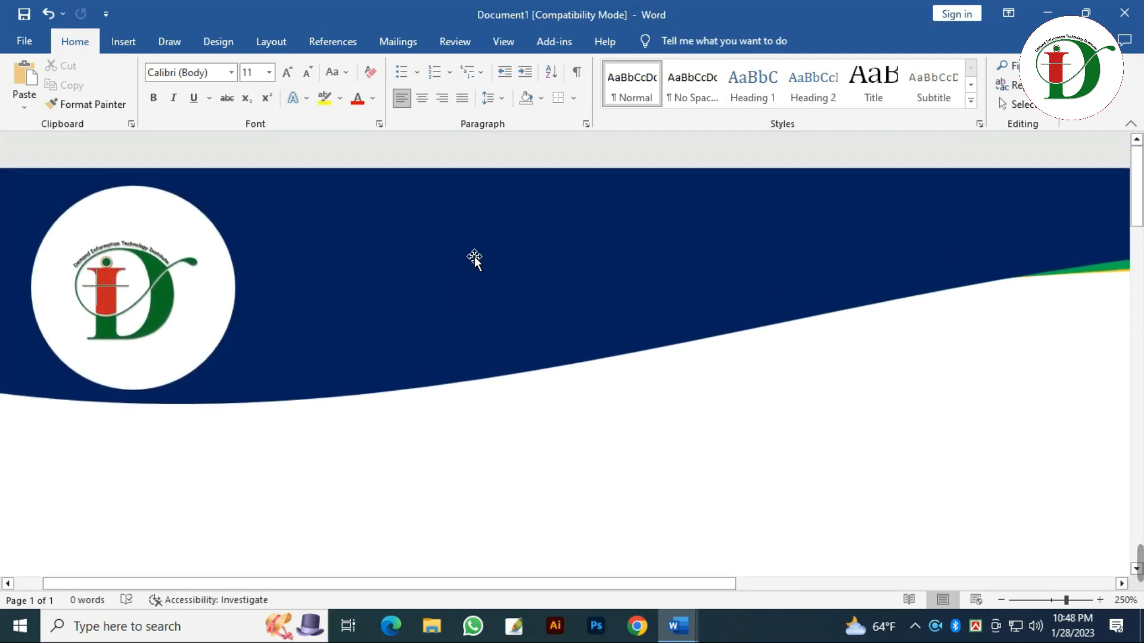
{"action": "left_click", "coordinate": [477, 254]}
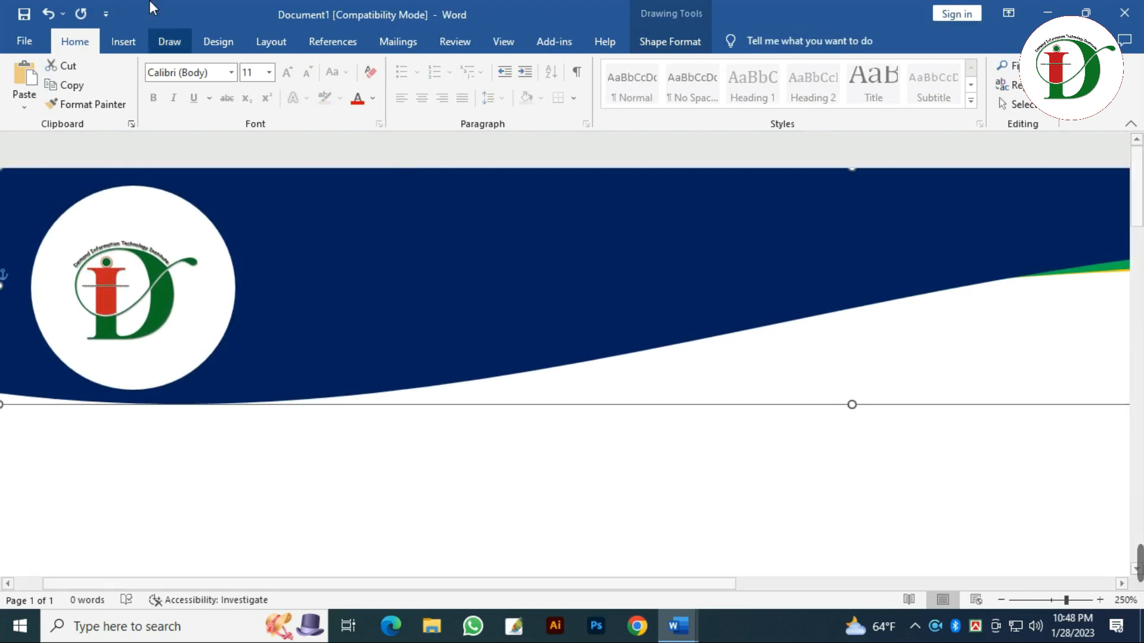
{"action": "left_click", "coordinate": [127, 46]}
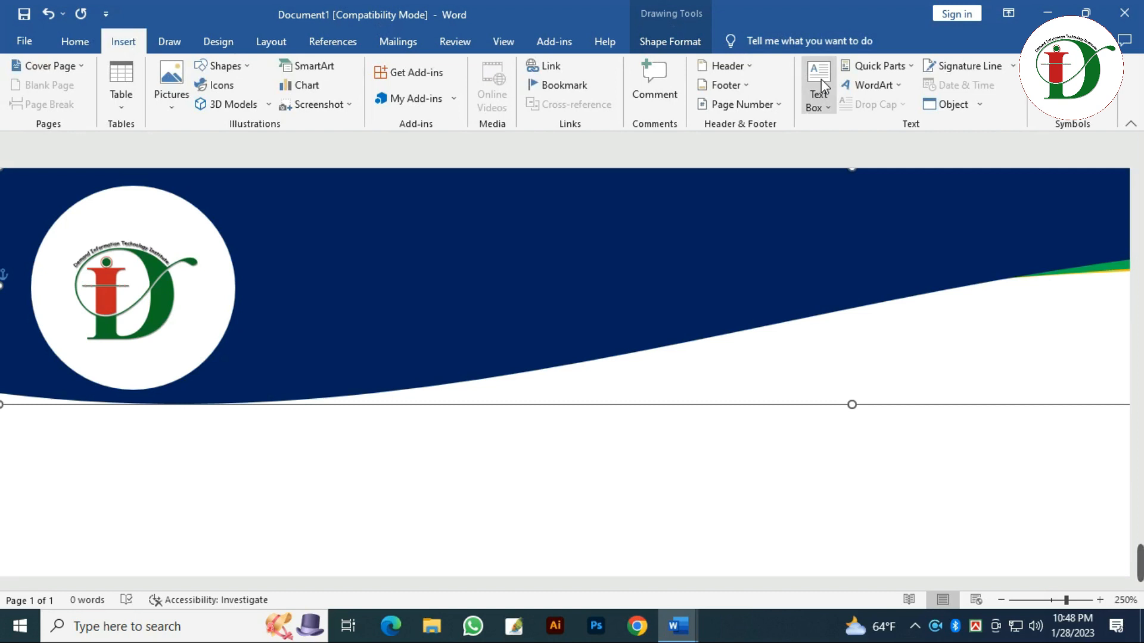
{"action": "left_click", "coordinate": [881, 90]}
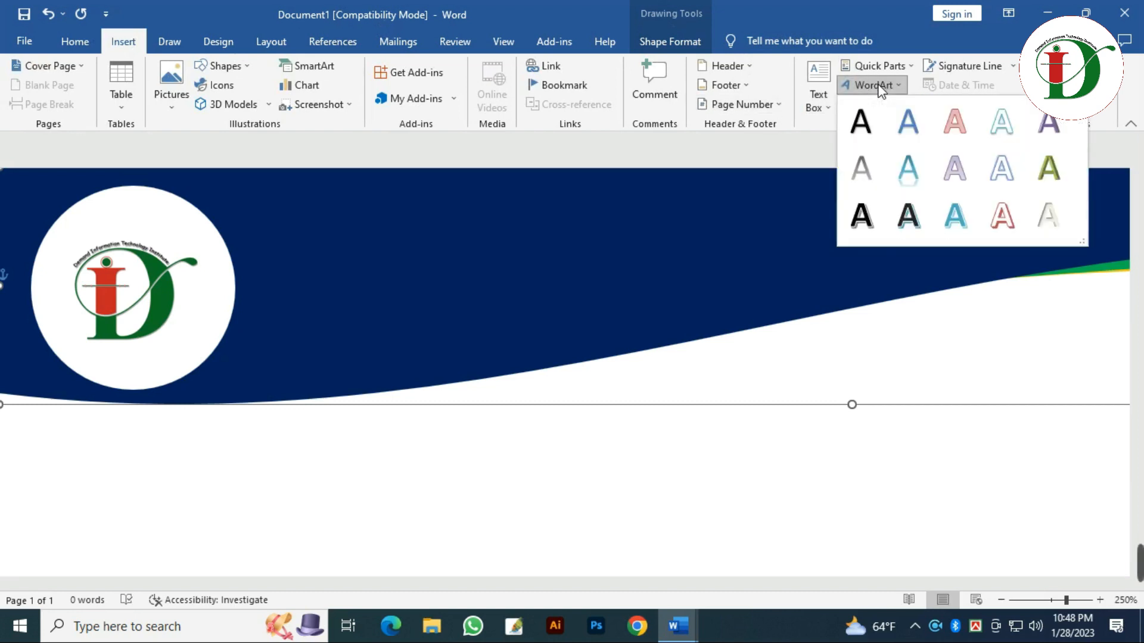
{"action": "left_click", "coordinate": [862, 122]}
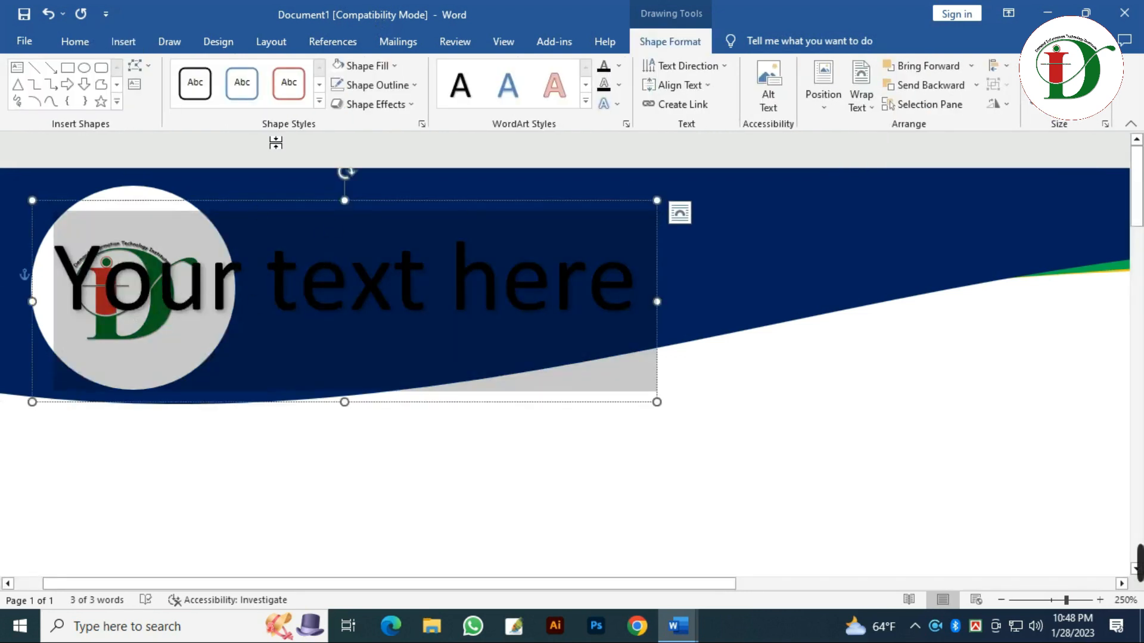
Step: Clear all formatting from the WordArt text and apply the No Spacing style
{"action": "left_click", "coordinate": [76, 43]}
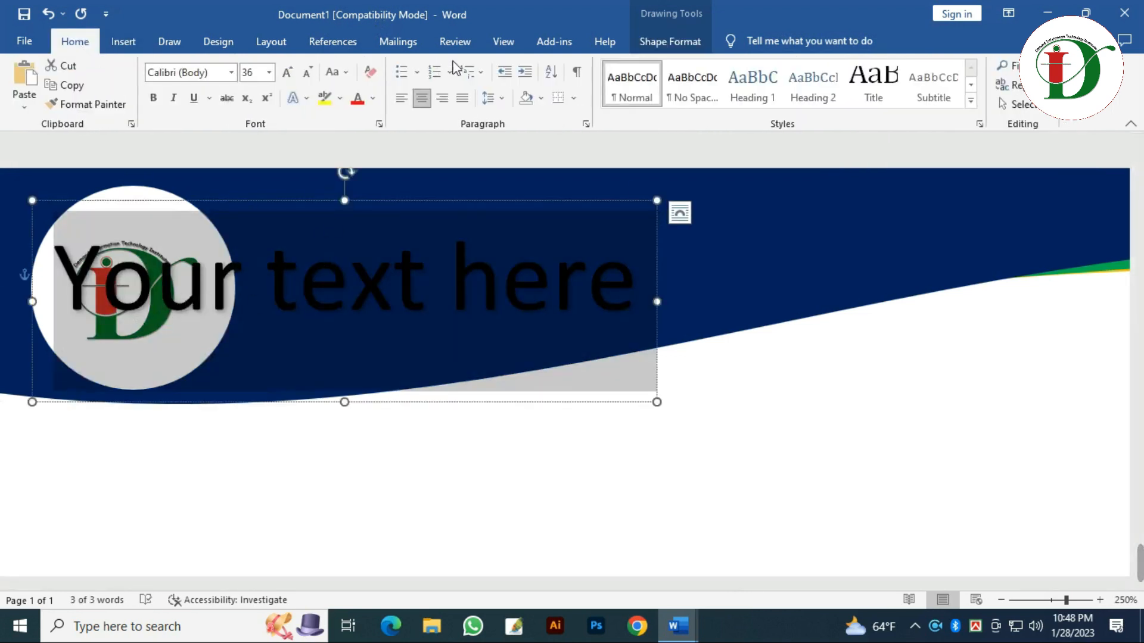
{"action": "left_click", "coordinate": [371, 74]}
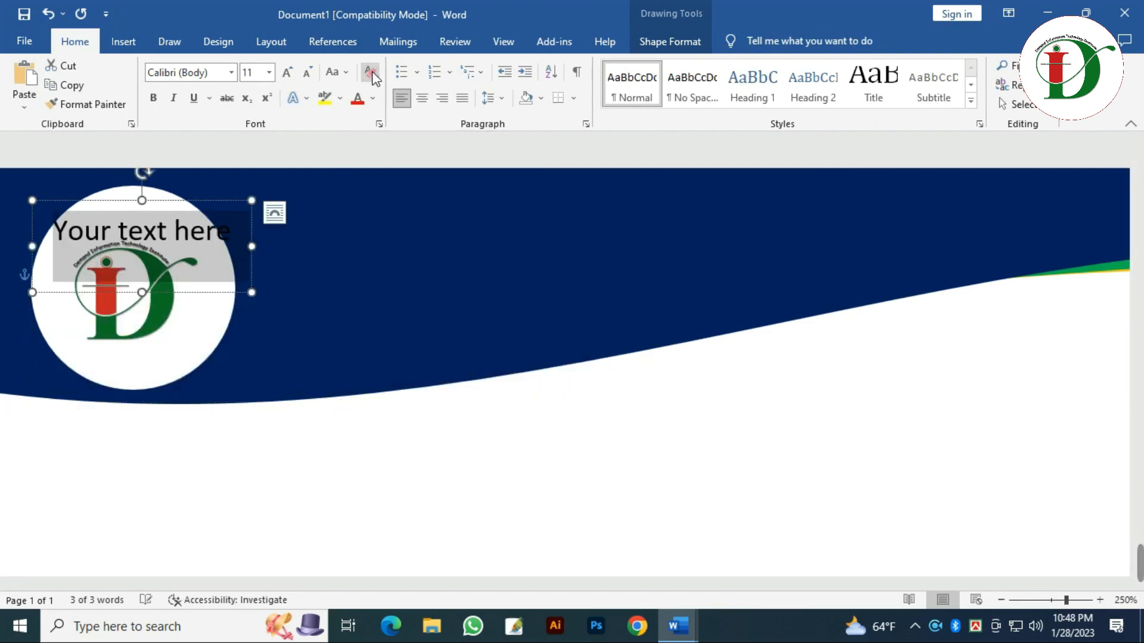
{"action": "left_click", "coordinate": [689, 86]}
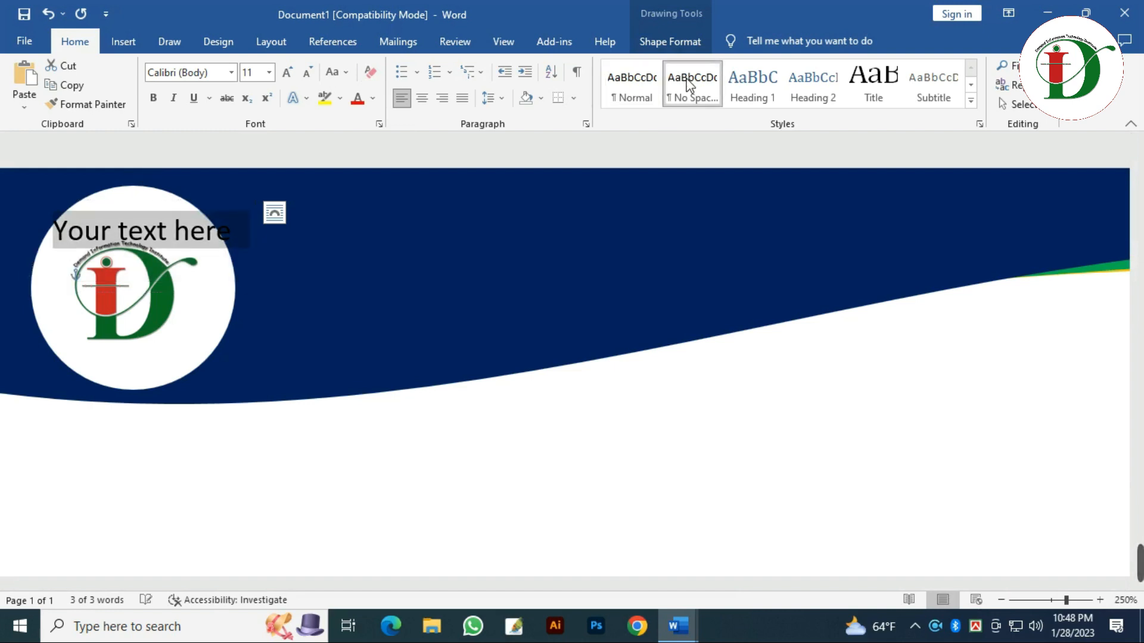
{"action": "left_click", "coordinate": [219, 236]}
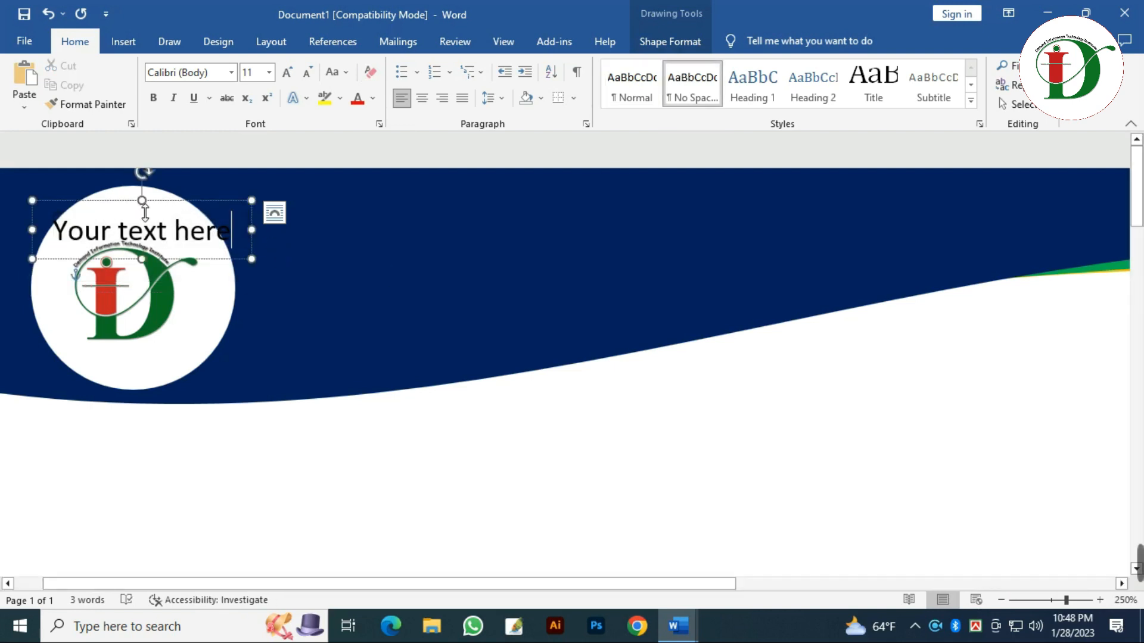
Step: Enlarge the WordArt box and move it onto the dark blue wave just right of the logo circle
{"action": "left_click_drag", "start_coordinate": [251, 231], "coordinate": [297, 232]}
{"action": "left_click_drag", "start_coordinate": [244, 173], "coordinate": [453, 215]}
{"action": "left_click", "coordinate": [450, 242]}
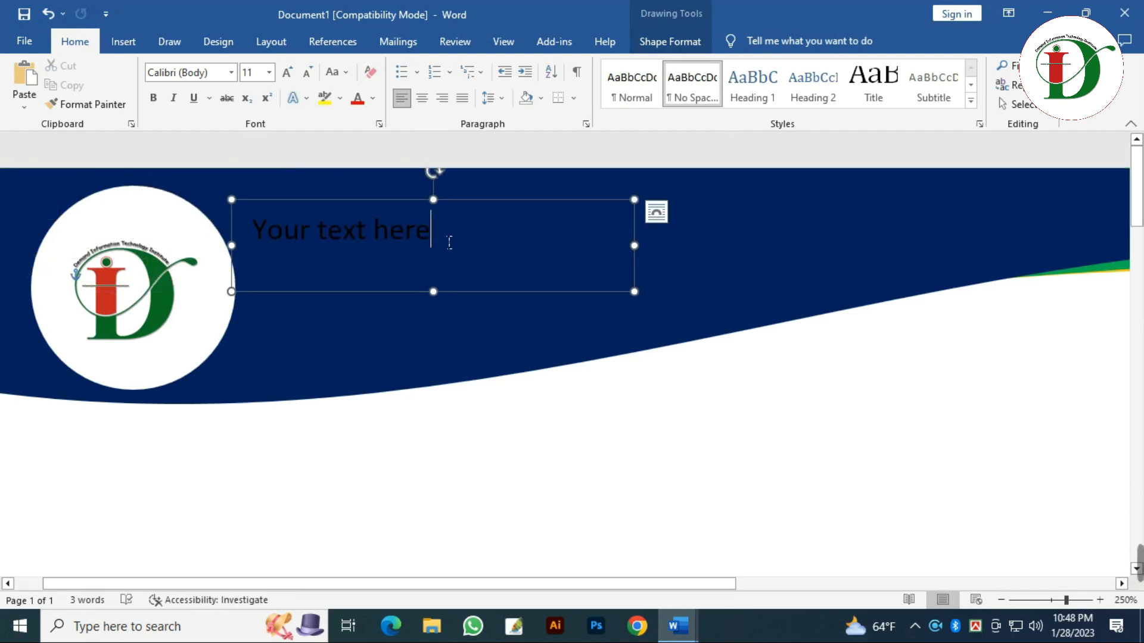
Step: Replace the WordArt placeholder text with "Demand Information Technology Institute" and widen its box so the name fits on one line
{"action": "left_click_drag", "start_coordinate": [277, 241], "coordinate": [378, 227]}
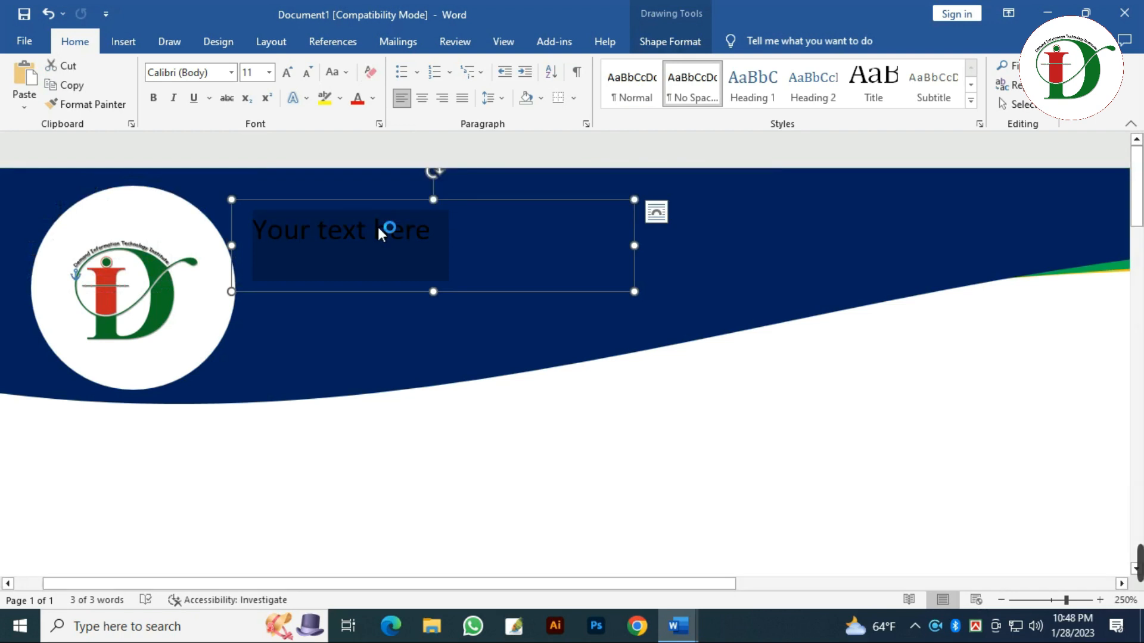
{"action": "key", "text": "BackSpace"}
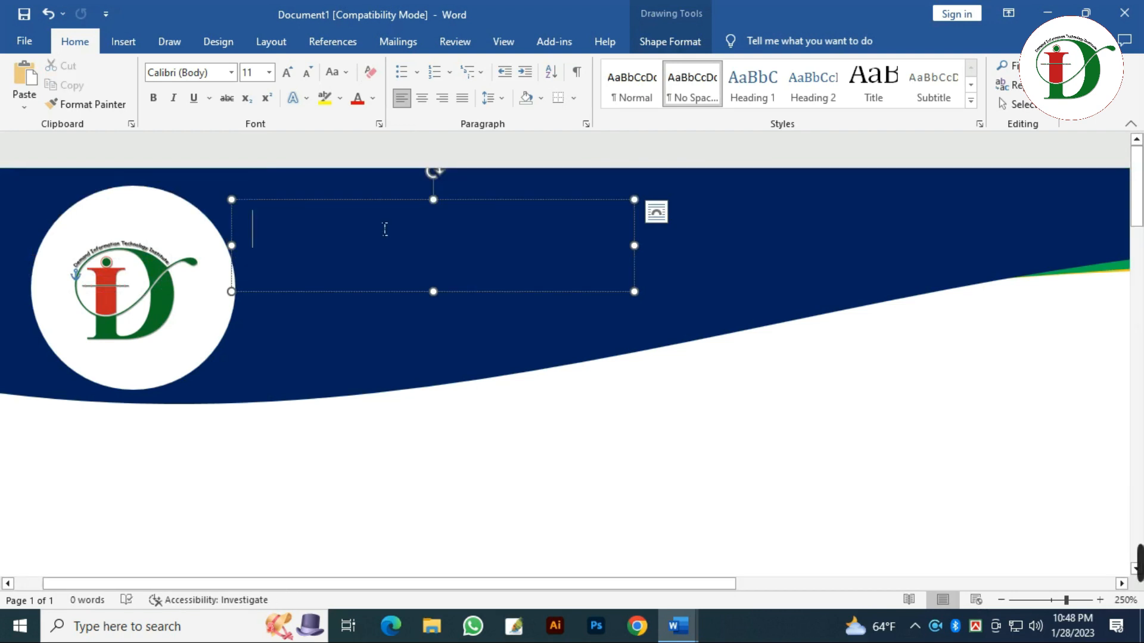
{"action": "type", "text": "Deman"}
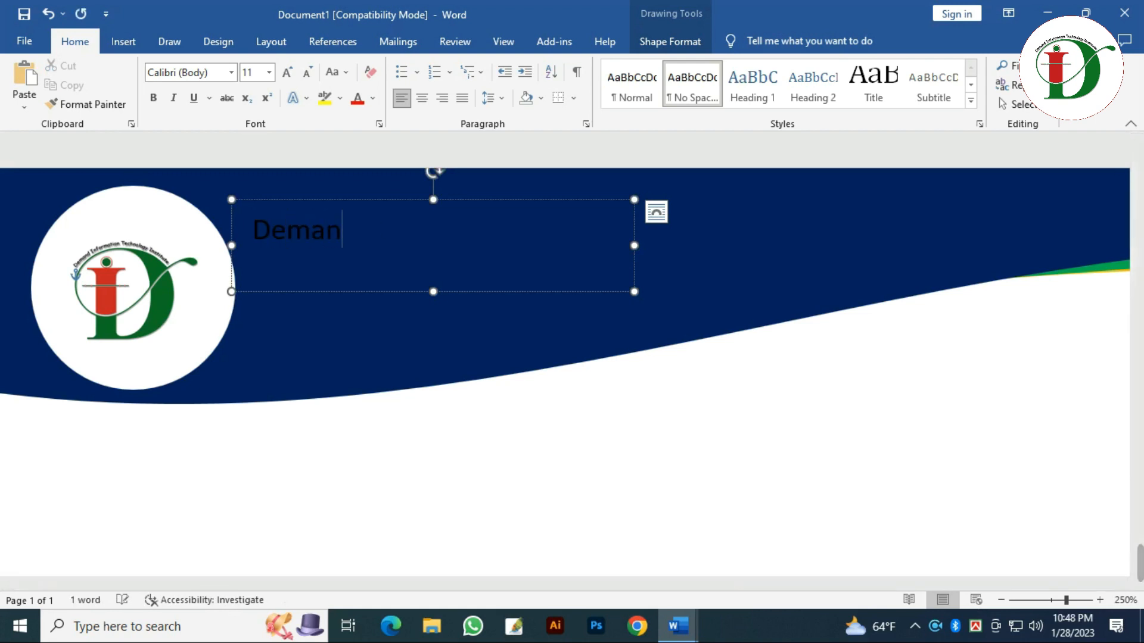
{"action": "type", "text": "d I"}
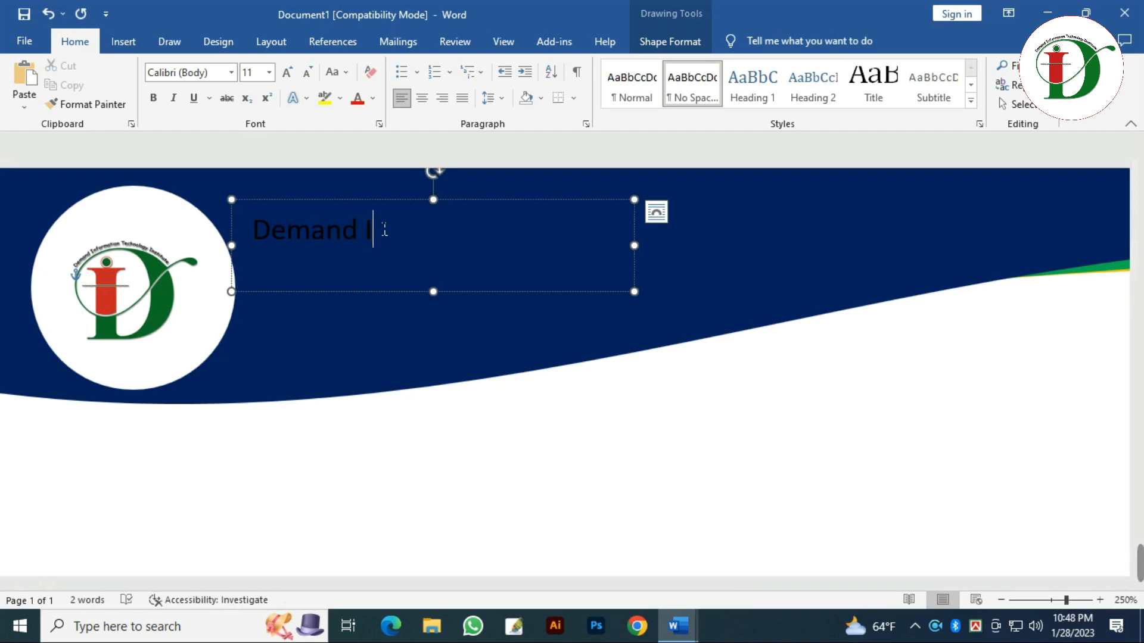
{"action": "type", "text": "nforma"}
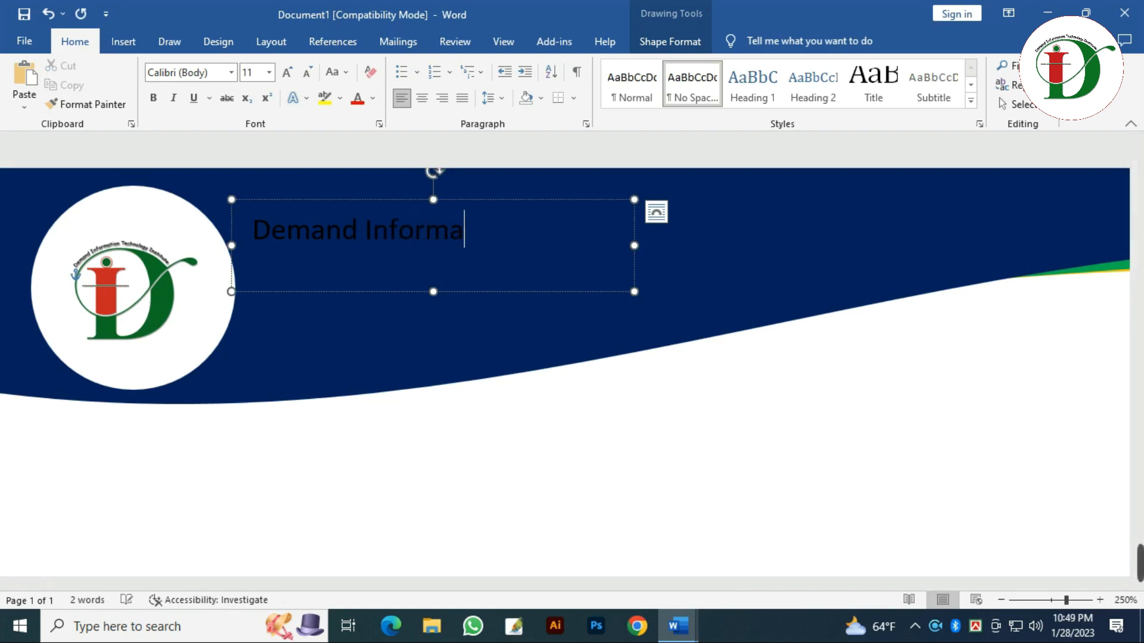
{"action": "type", "text": "tion Tec"}
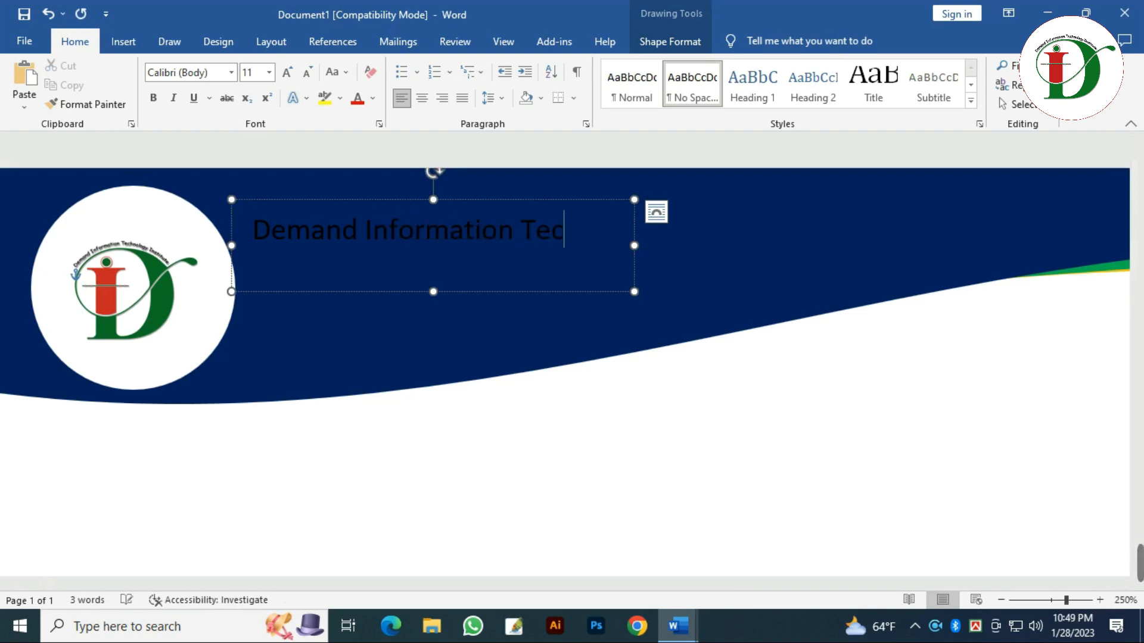
{"action": "type", "text": "hnology I"}
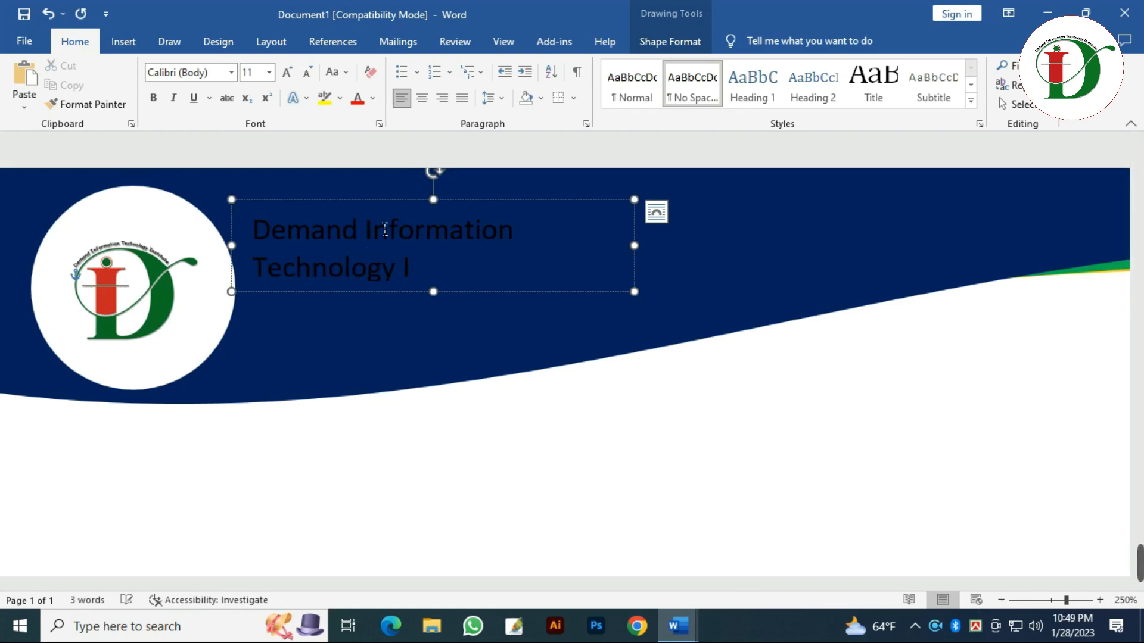
{"action": "type", "text": "nstitute"}
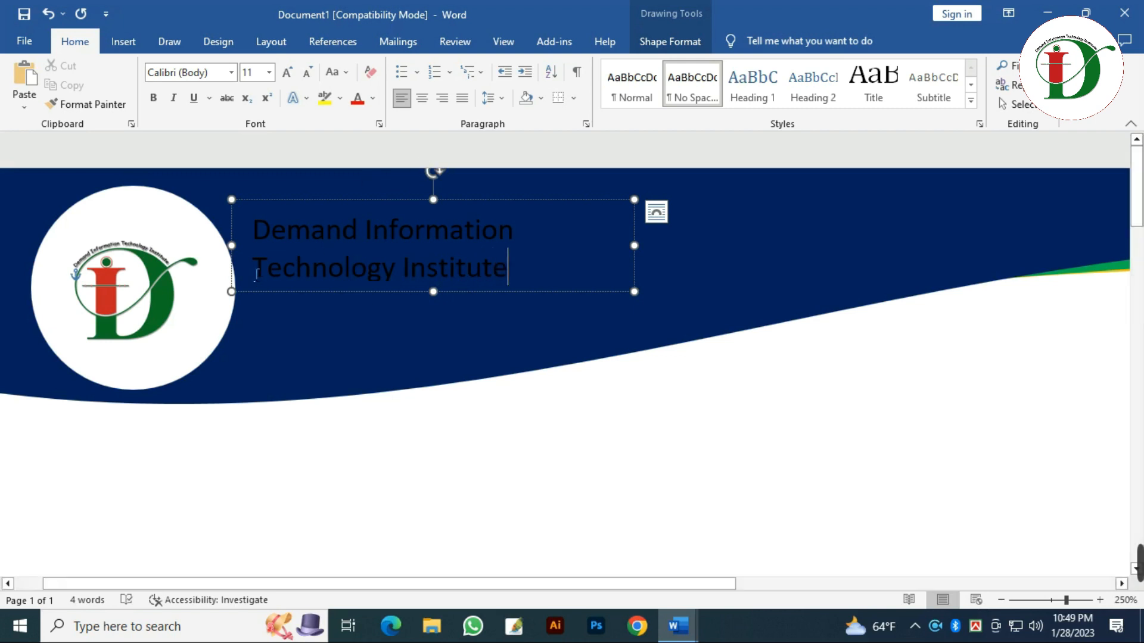
{"action": "left_click_drag", "start_coordinate": [667, 257], "coordinate": [802, 244]}
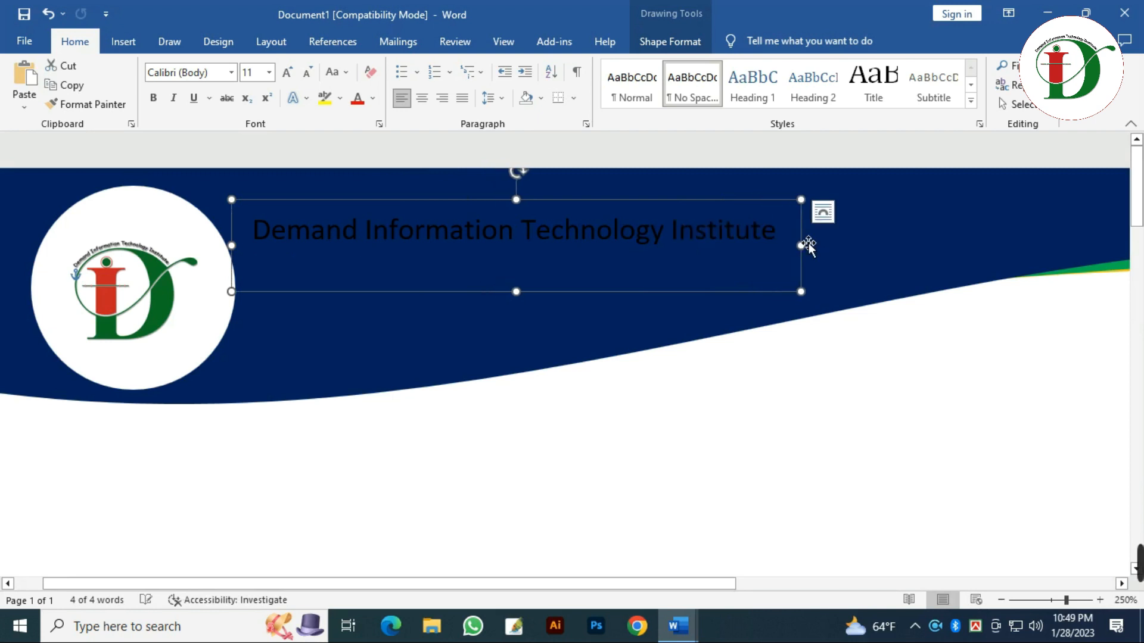
Step: Colour the institute name light blue and move its box slightly higher on the dark blue wave
{"action": "left_click", "coordinate": [374, 99]}
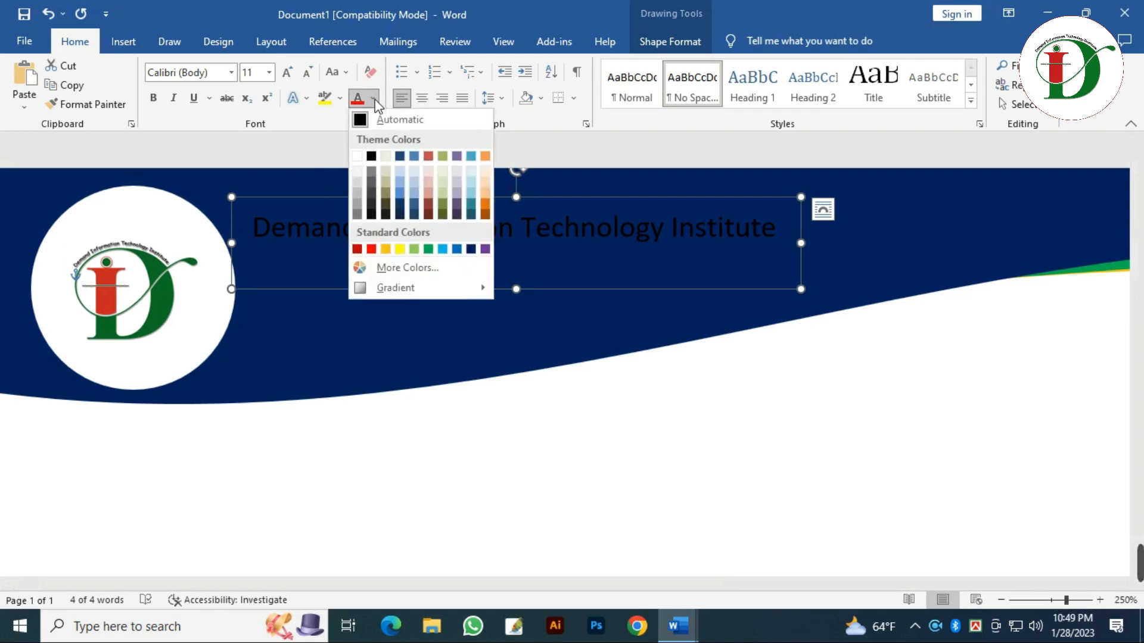
{"action": "left_click", "coordinate": [402, 173]}
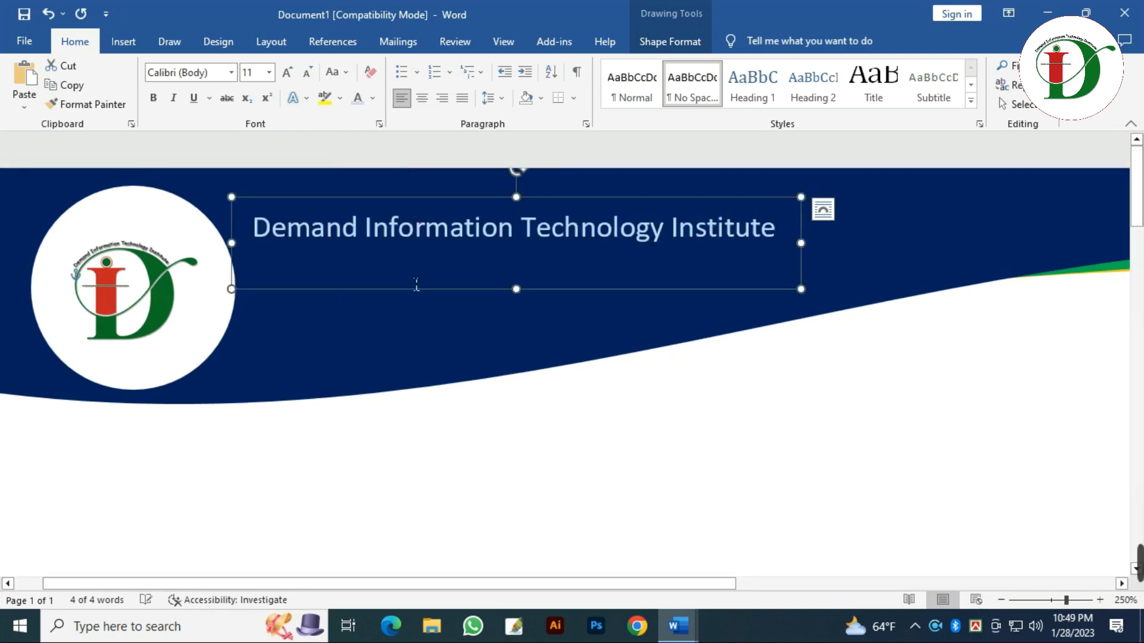
{"action": "key", "text": "Up"}
{"action": "key", "text": "Up"}
{"action": "key", "text": "Up"}
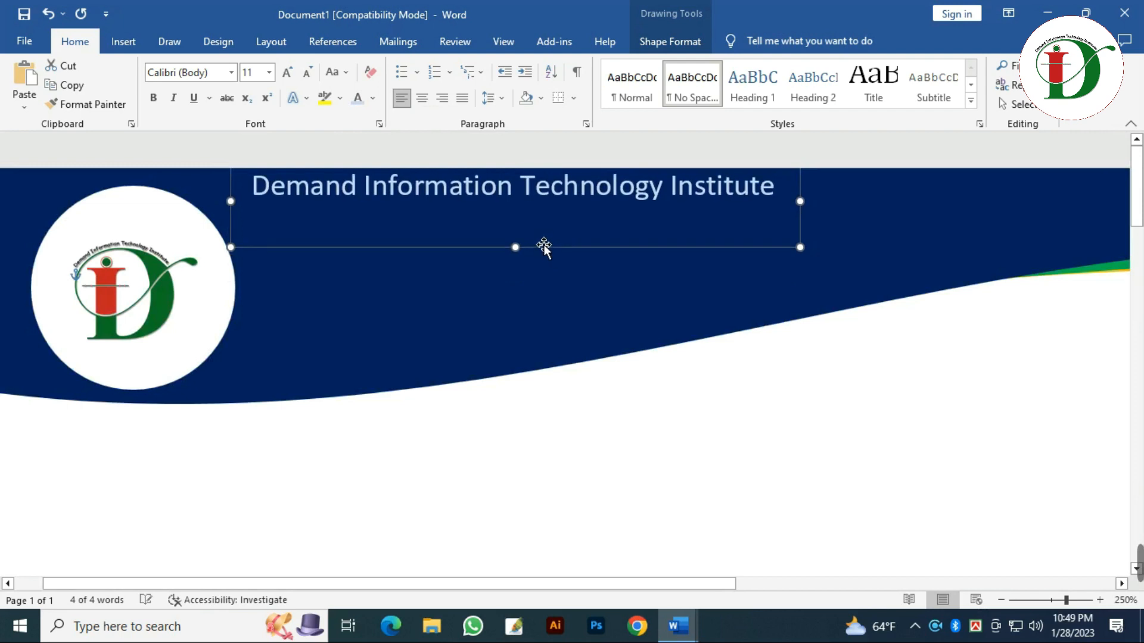
{"action": "left_click_drag", "start_coordinate": [544, 246], "coordinate": [543, 279]}
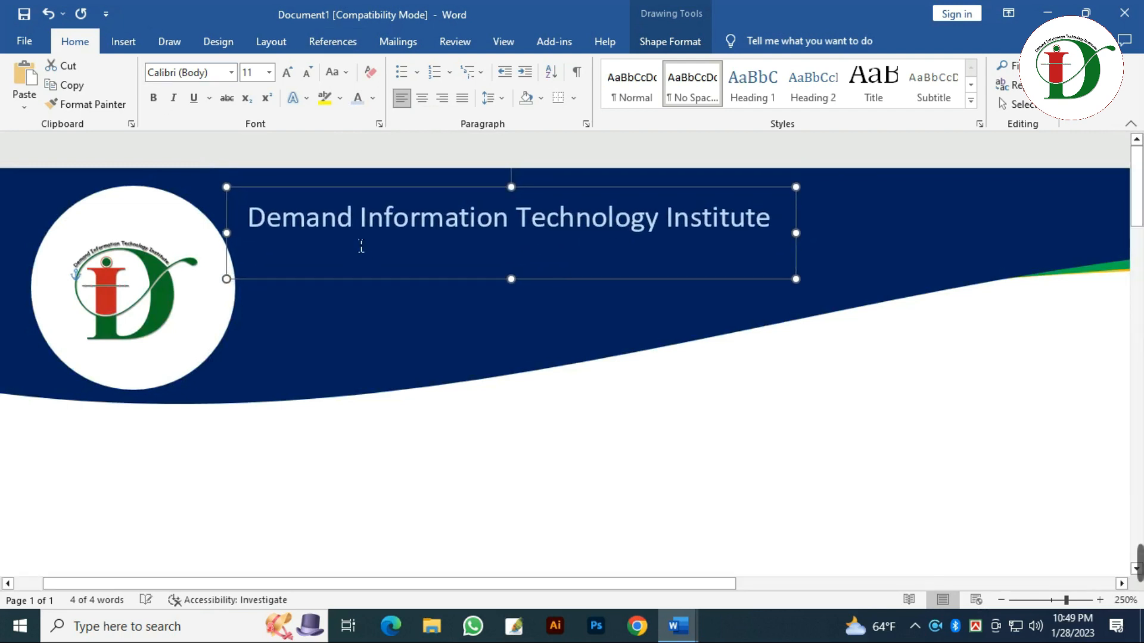
Step: Change the institute name's font to Bahnschrift SemiBold and widen its box to keep the text on one line
{"action": "left_click", "coordinate": [367, 221]}
{"action": "left_click_drag", "start_coordinate": [249, 219], "coordinate": [769, 224]}
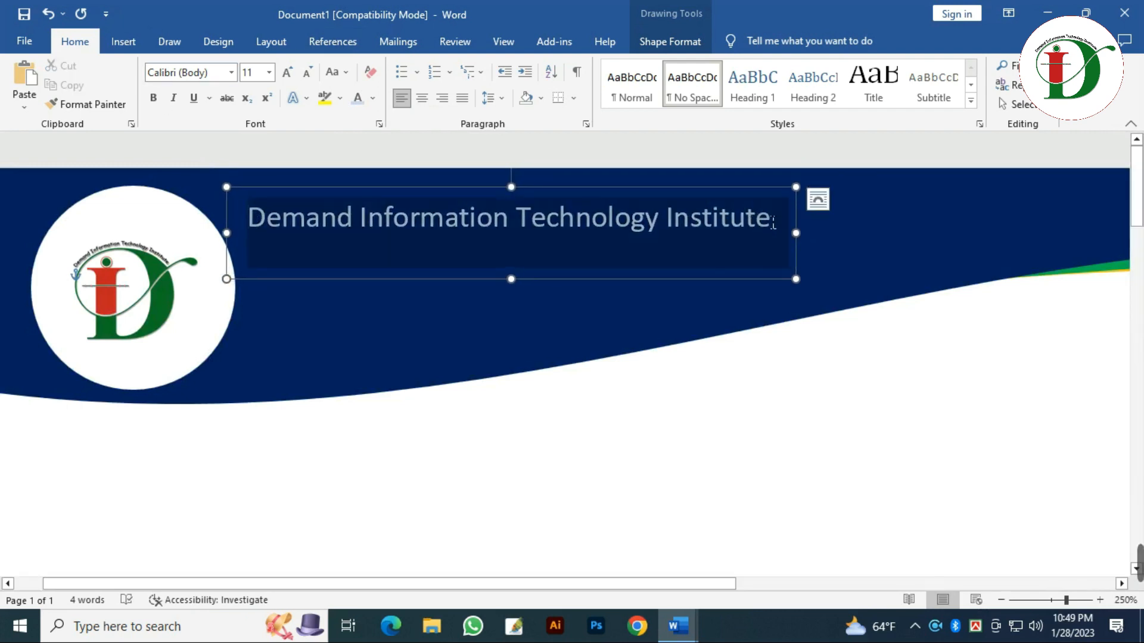
{"action": "left_click", "coordinate": [232, 72]}
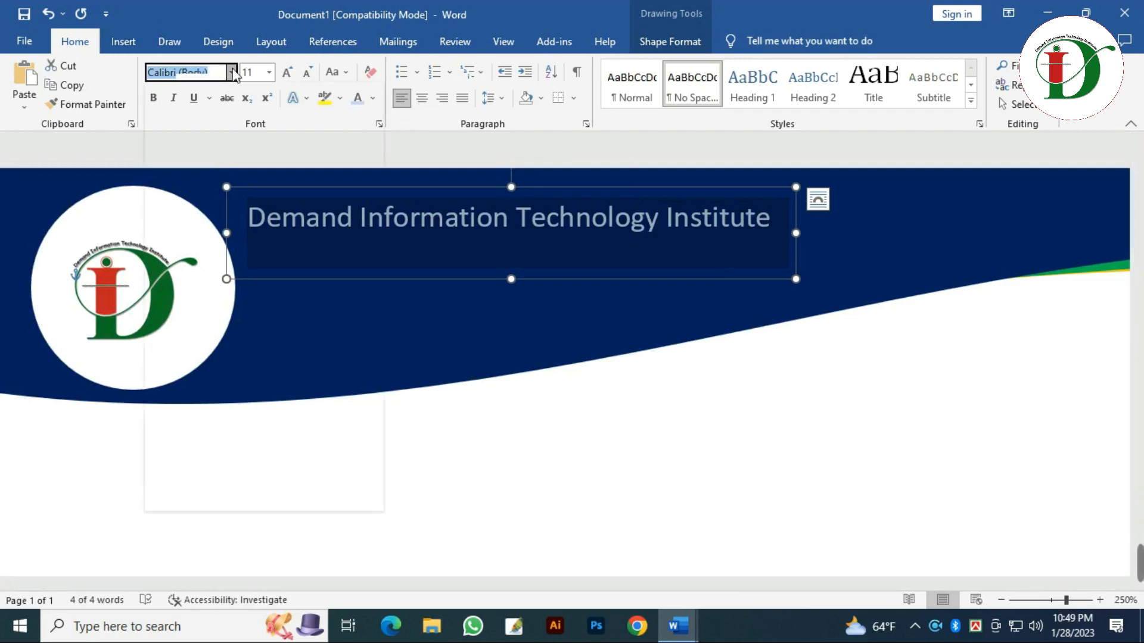
{"action": "scroll", "coordinate": [241, 319], "scroll_direction": "down", "scroll_amount": 2}
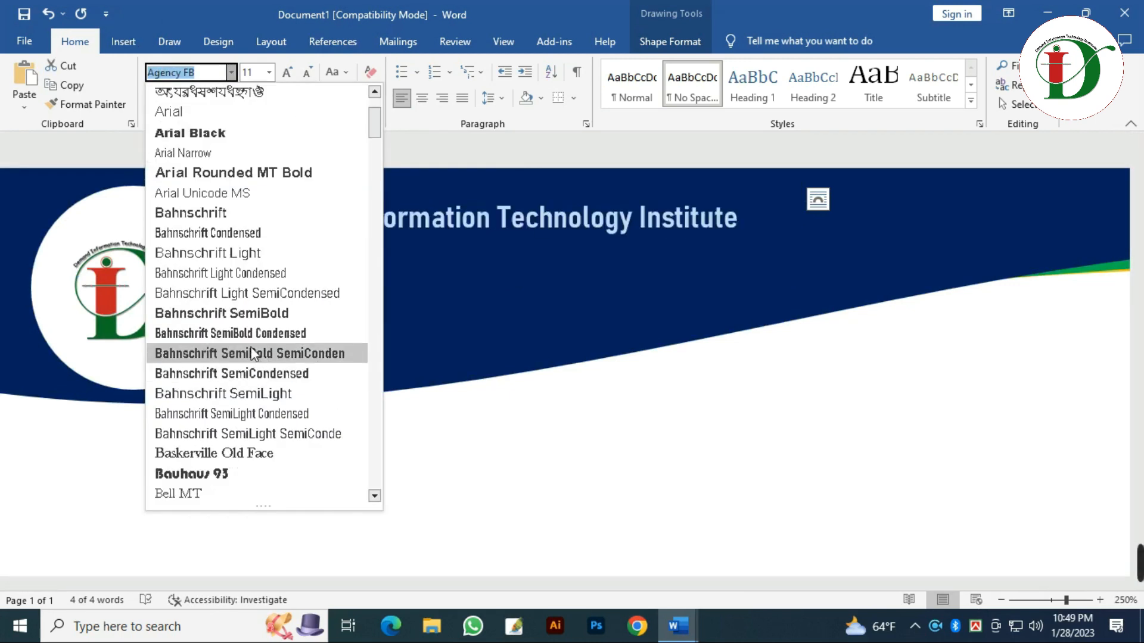
{"action": "left_click", "coordinate": [240, 321]}
{"action": "left_click_drag", "start_coordinate": [808, 234], "coordinate": [854, 233]}
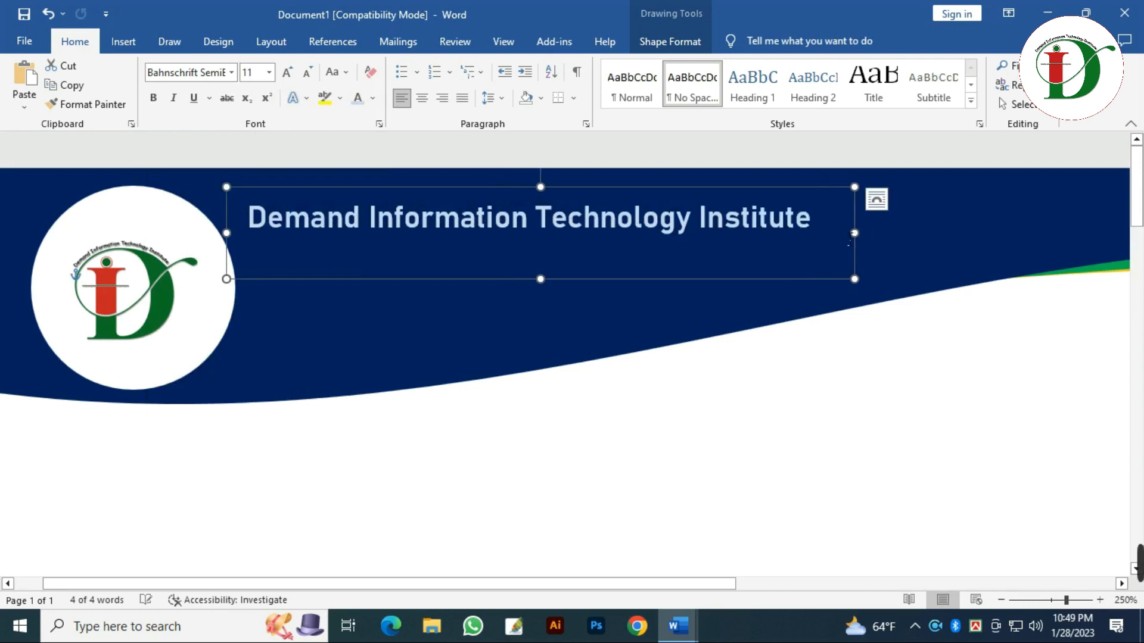
Step: Apply a wavy underline to the institute name
{"action": "left_click", "coordinate": [194, 98]}
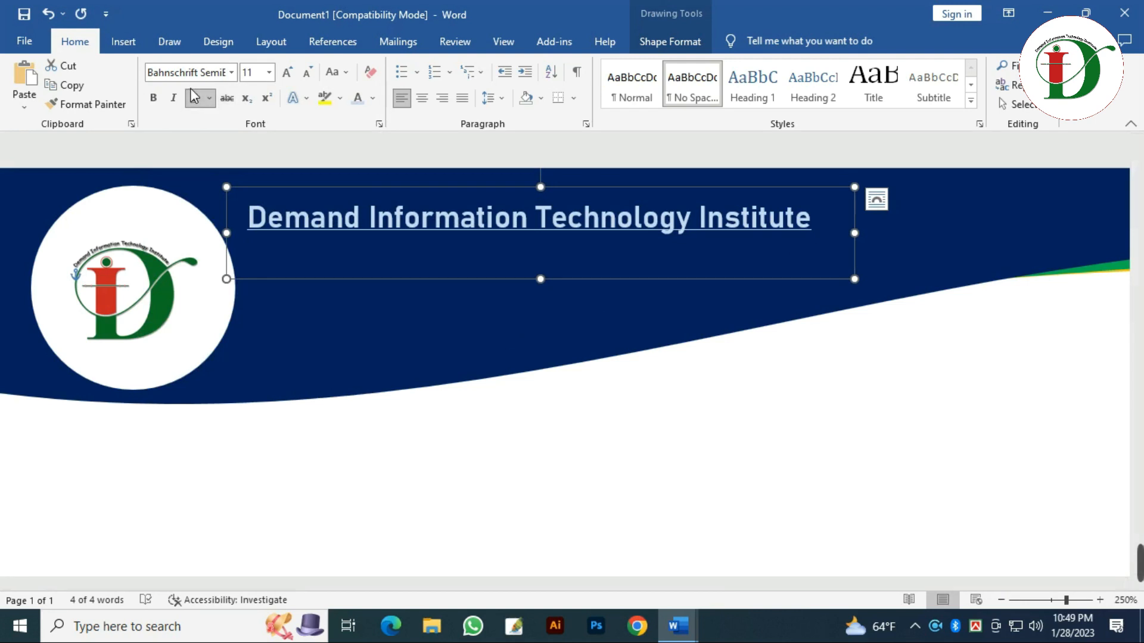
{"action": "left_click", "coordinate": [210, 98]}
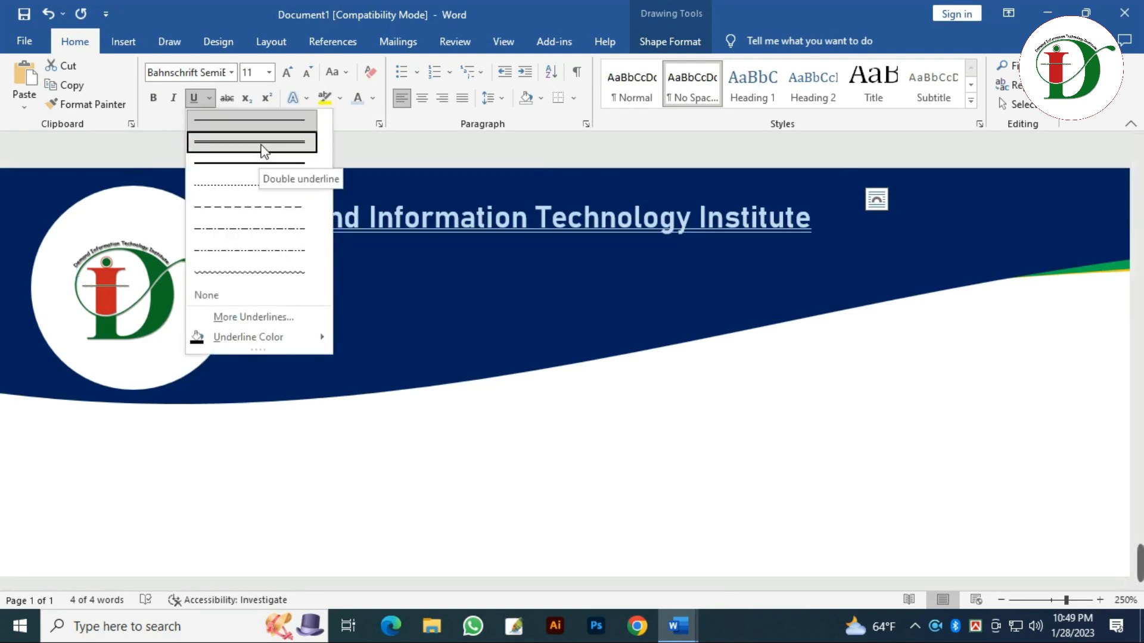
{"action": "left_click", "coordinate": [274, 265]}
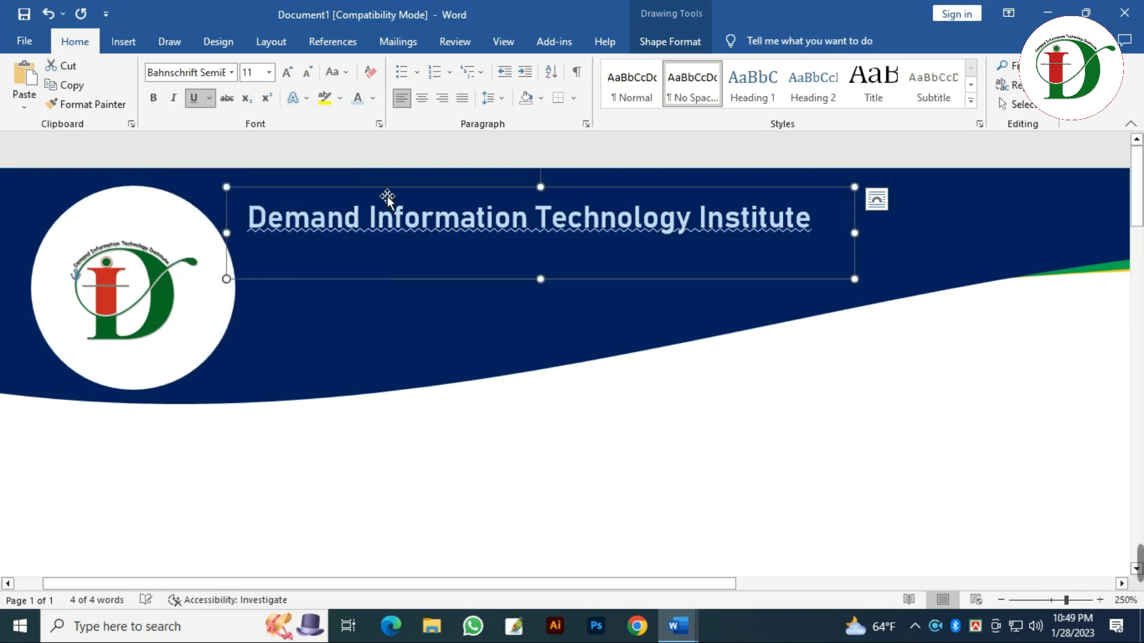
Step: Duplicate the text box containing the institute name
{"action": "left_click", "coordinate": [535, 360]}
{"action": "scroll", "coordinate": [454, 301], "scroll_direction": "up", "scroll_amount": 2}
{"action": "left_click", "coordinate": [555, 237]}
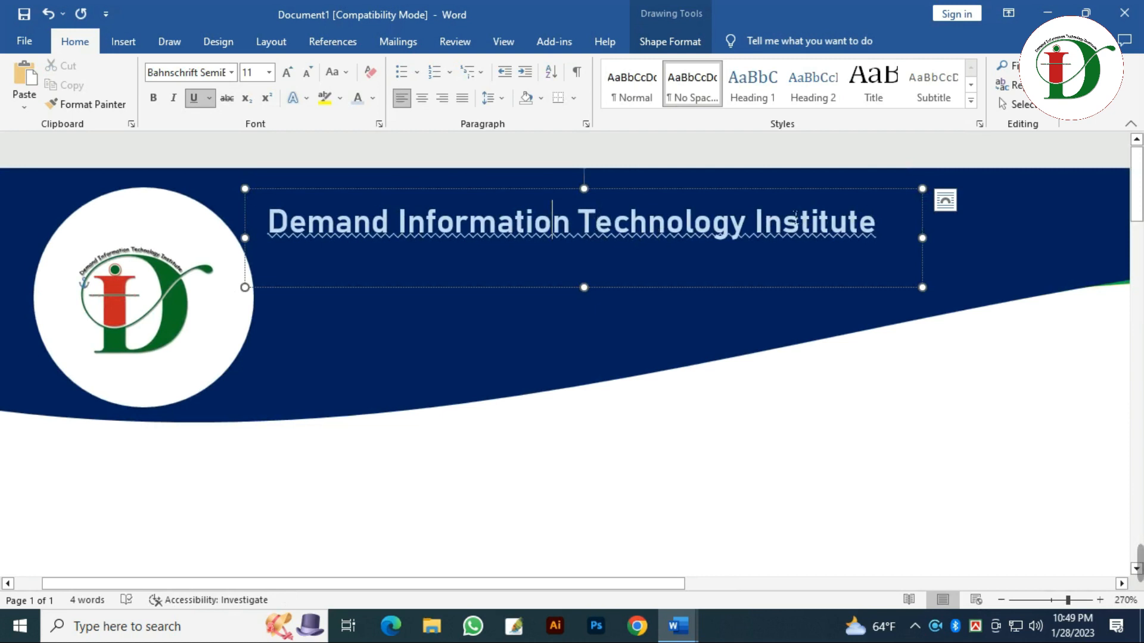
{"action": "left_click", "coordinate": [598, 200]}
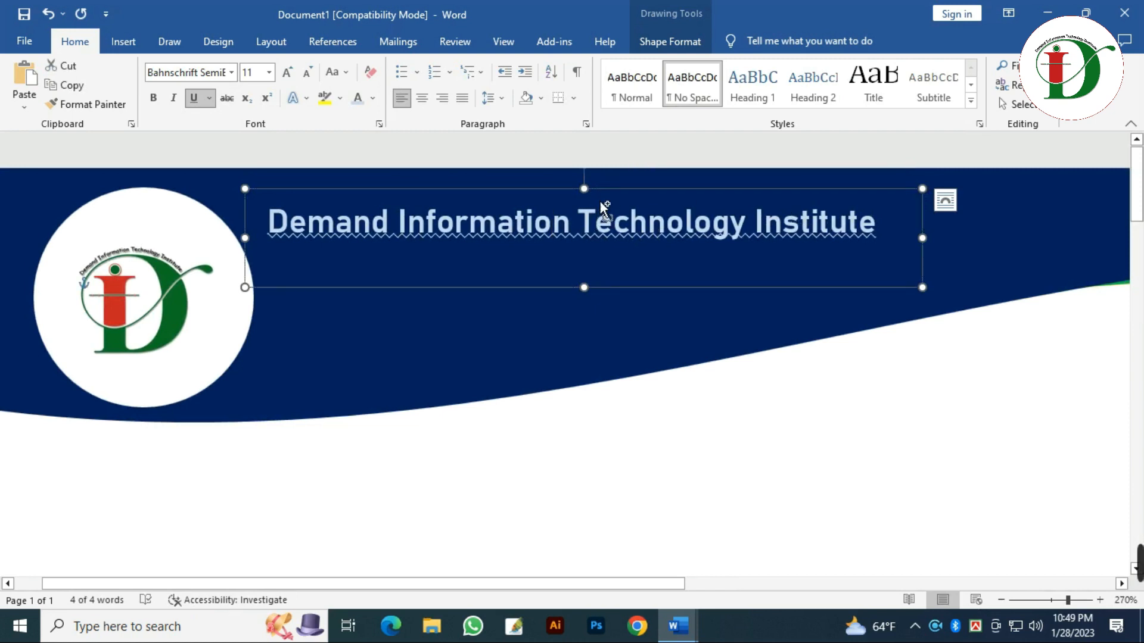
{"action": "key", "text": "ctrl+d"}
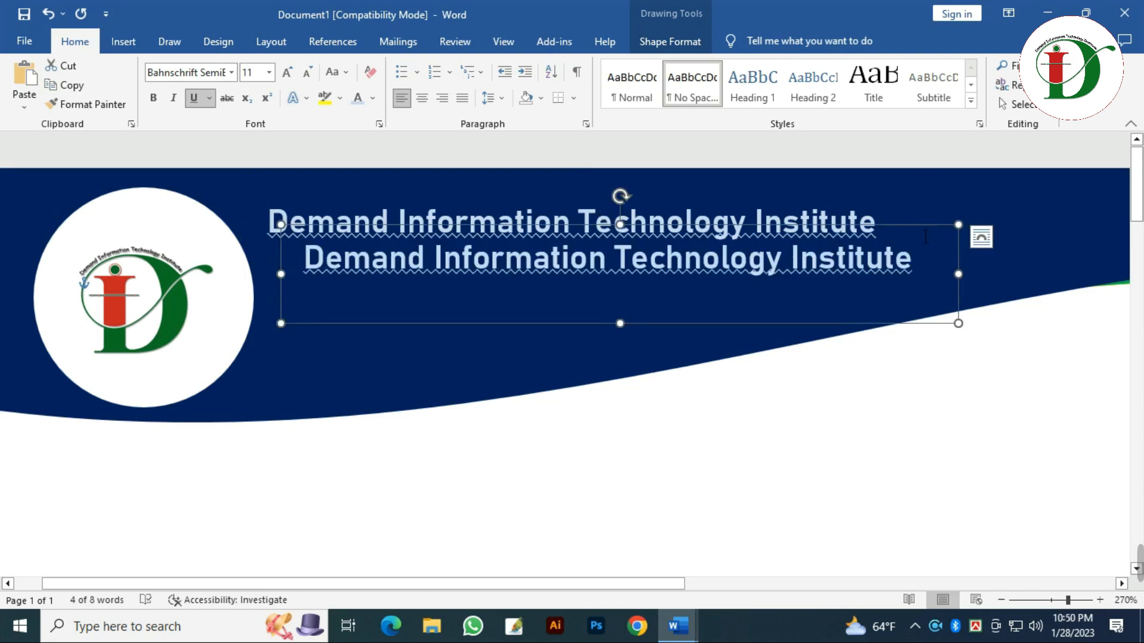
Step: Replace the duplicated box's text with the institute's address
{"action": "left_click_drag", "start_coordinate": [929, 269], "coordinate": [331, 264]}
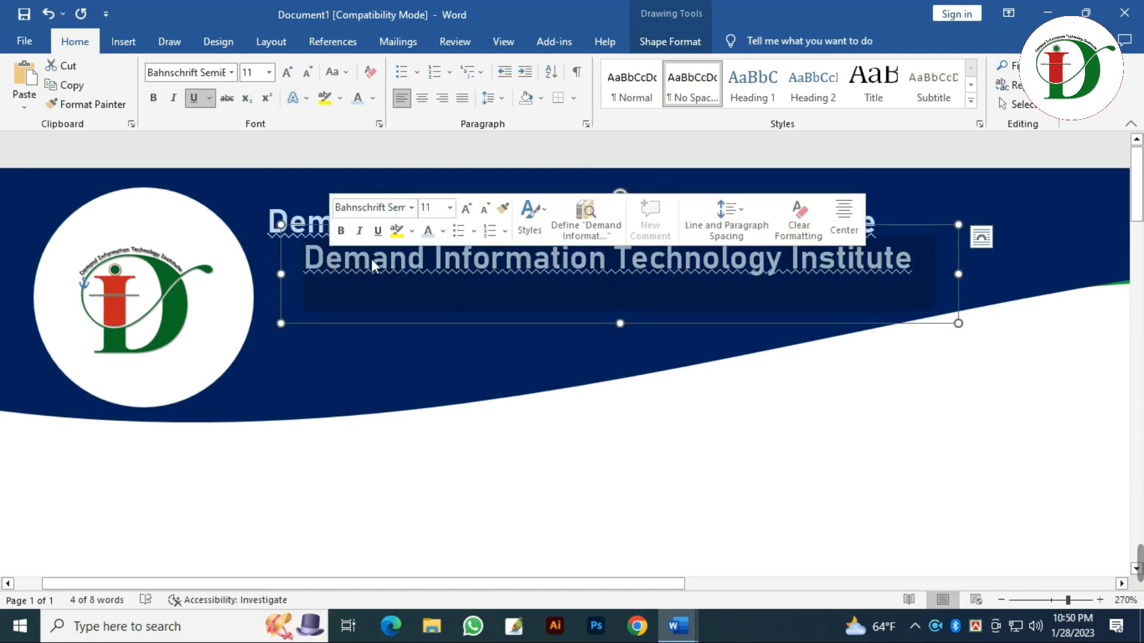
{"action": "type", "text": "Dhanua, Srer"}
{"action": "key", "text": "BackSpace"}
{"action": "key", "text": "BackSpace"}
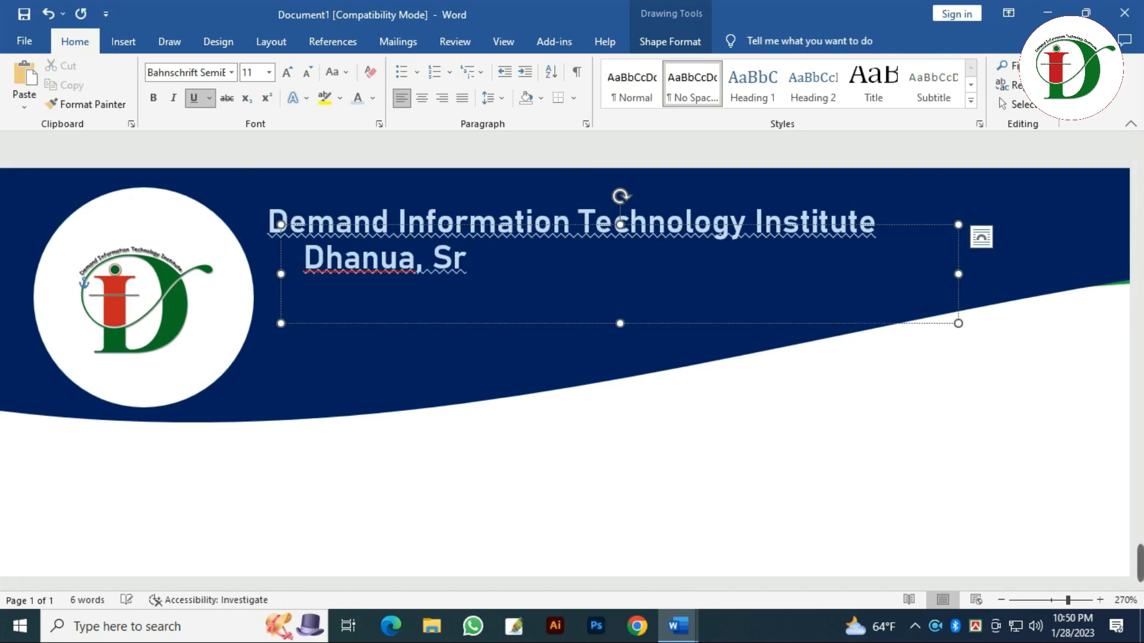
{"action": "type", "text": "eepur-Gazipur"}
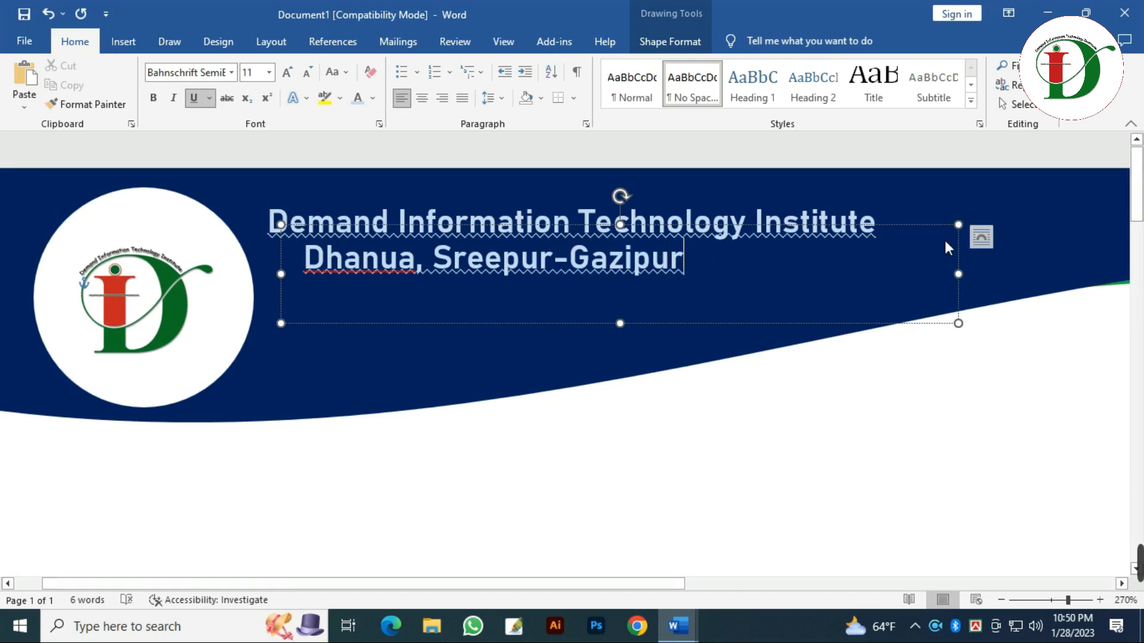
Step: Make the address box slightly smaller and reduce the address text's font size to 9
{"action": "left_click_drag", "start_coordinate": [965, 233], "coordinate": [896, 243]}
{"action": "key", "text": "shift+Home"}
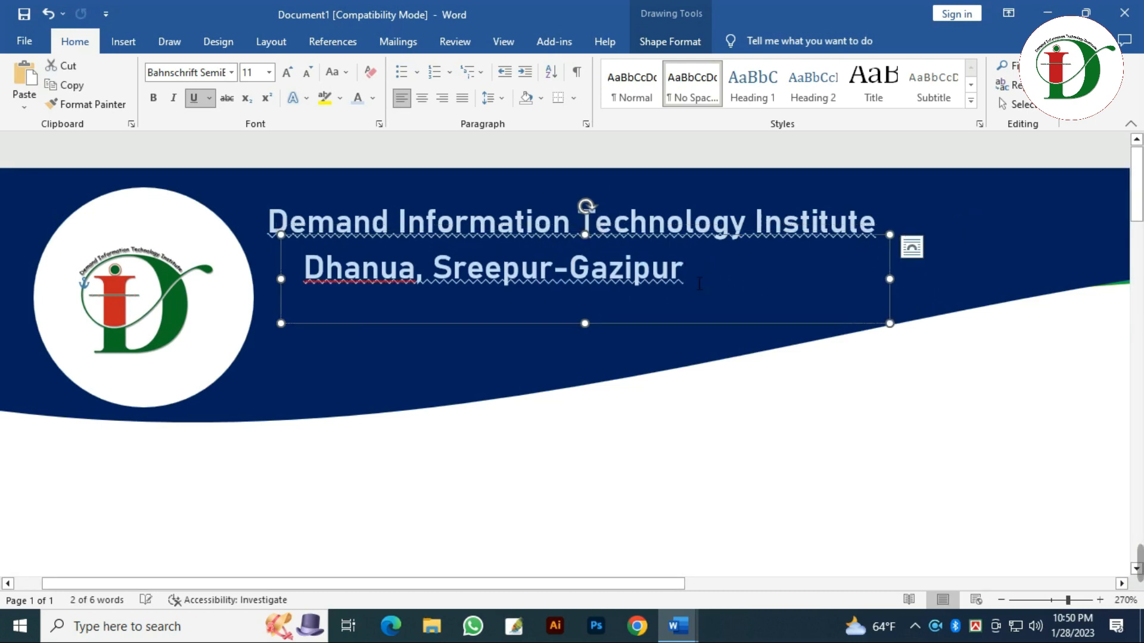
{"action": "left_click", "coordinate": [305, 74]}
{"action": "left_click", "coordinate": [306, 74]}
{"action": "key", "text": "Left"}
{"action": "left_click", "coordinate": [305, 74]}
{"action": "triple_click", "coordinate": [324, 268]}
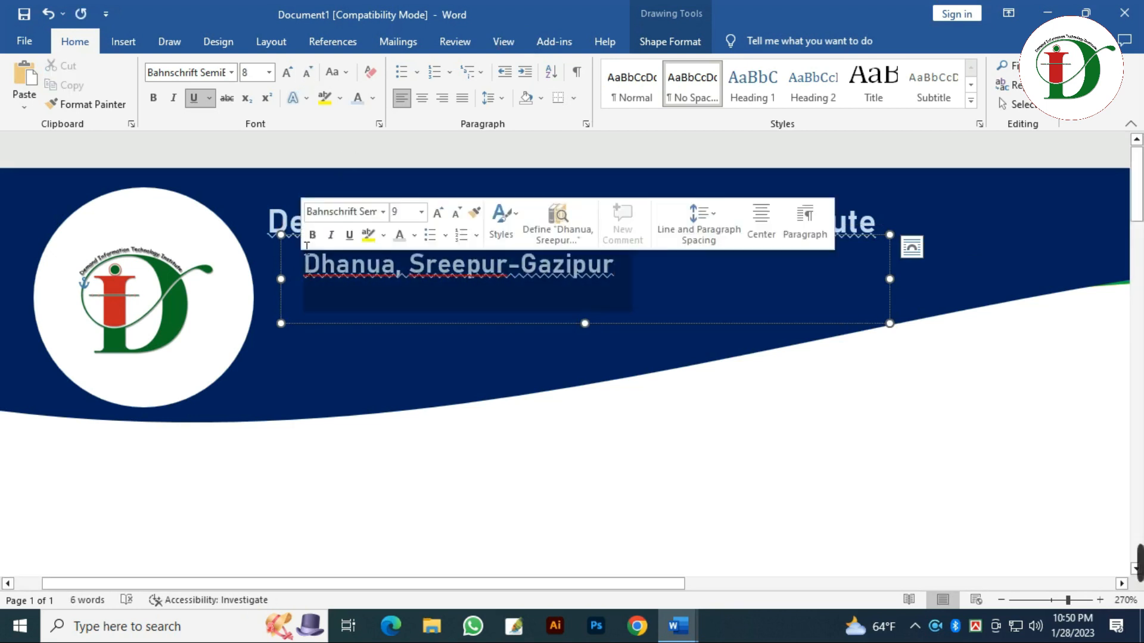
{"action": "left_click", "coordinate": [305, 74]}
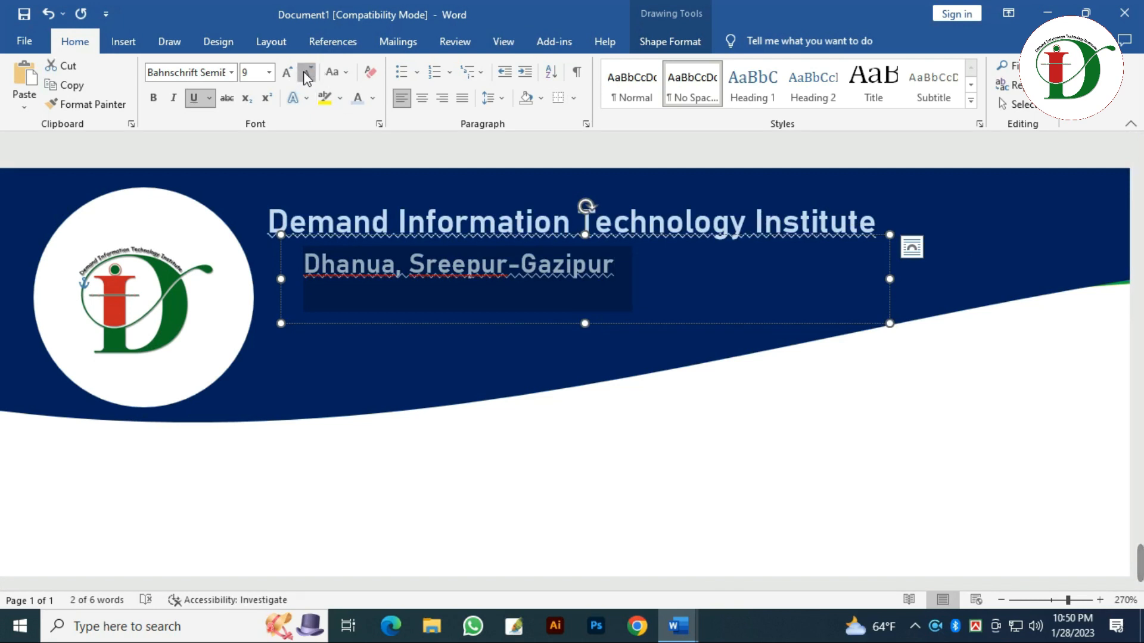